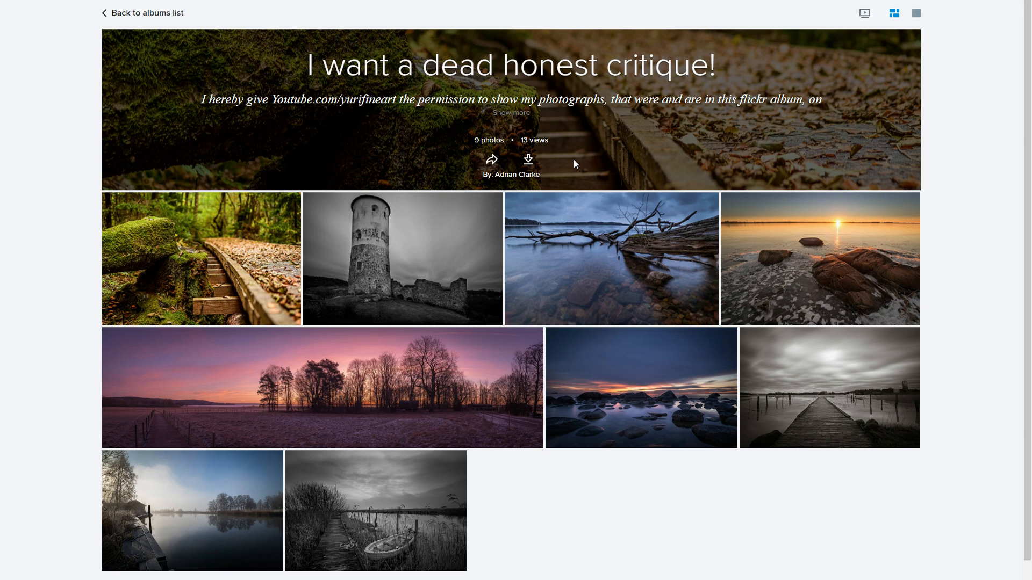
Open the mossy log and boardwalk photo, download it, and return to the album
{"action": "left_click", "coordinate": [208, 234]}
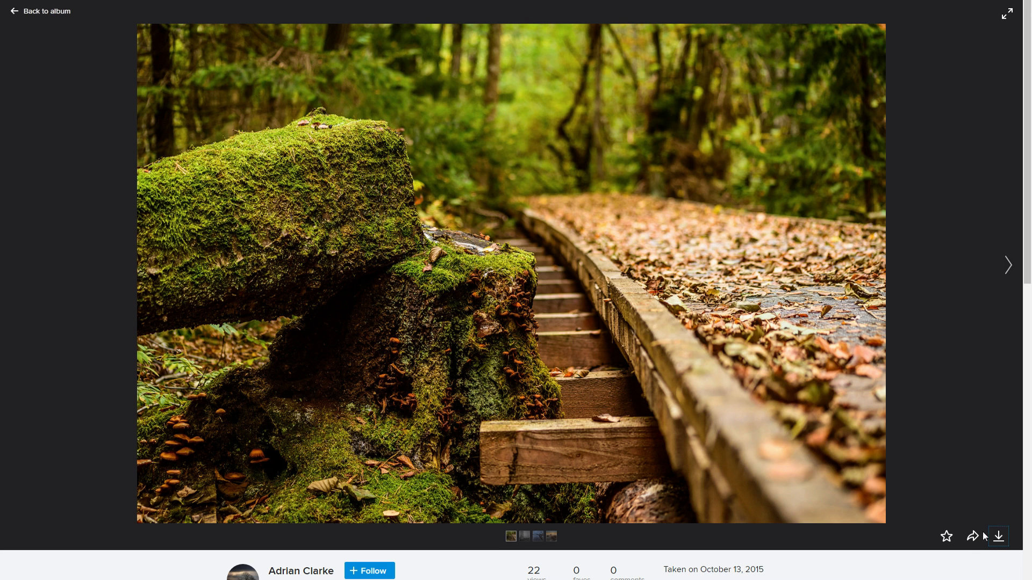
{"action": "left_click", "coordinate": [998, 537]}
{"action": "left_click", "coordinate": [893, 571]}
{"action": "left_click", "coordinate": [65, 15]}
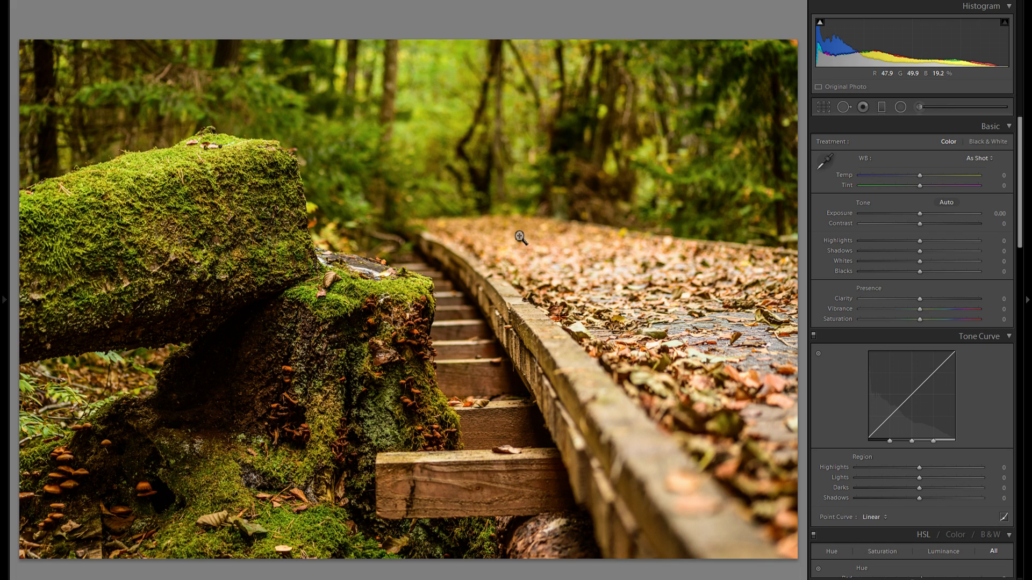
In Lightroom, brush over the dark area under the mossy log with exposure 0.81 and slightly raised shadows
{"action": "left_click", "coordinate": [919, 107]}
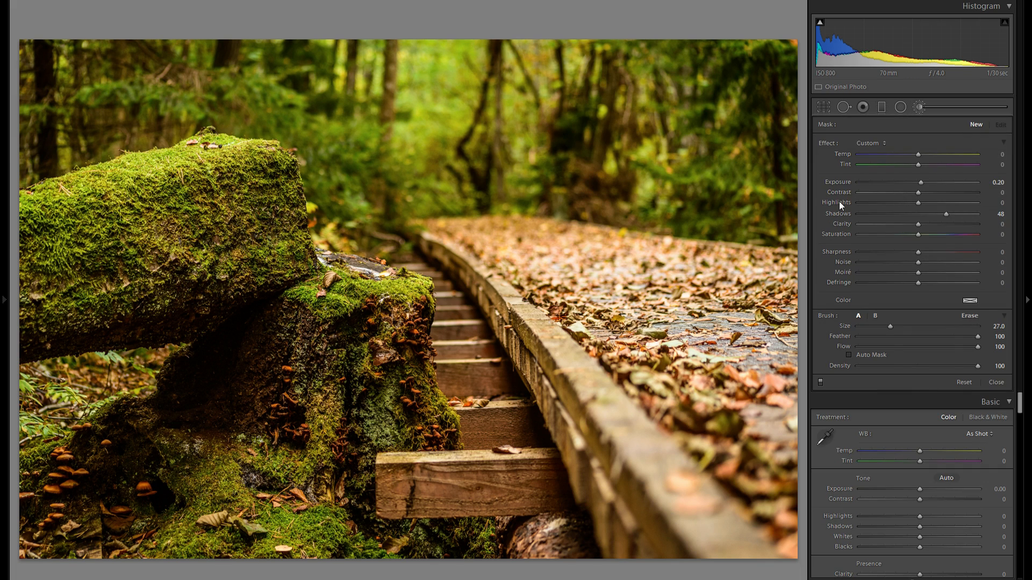
{"action": "double_click", "coordinate": [840, 214]}
{"action": "left_click", "coordinate": [204, 355]}
{"action": "left_click_drag", "start_coordinate": [925, 184], "coordinate": [930, 183]}
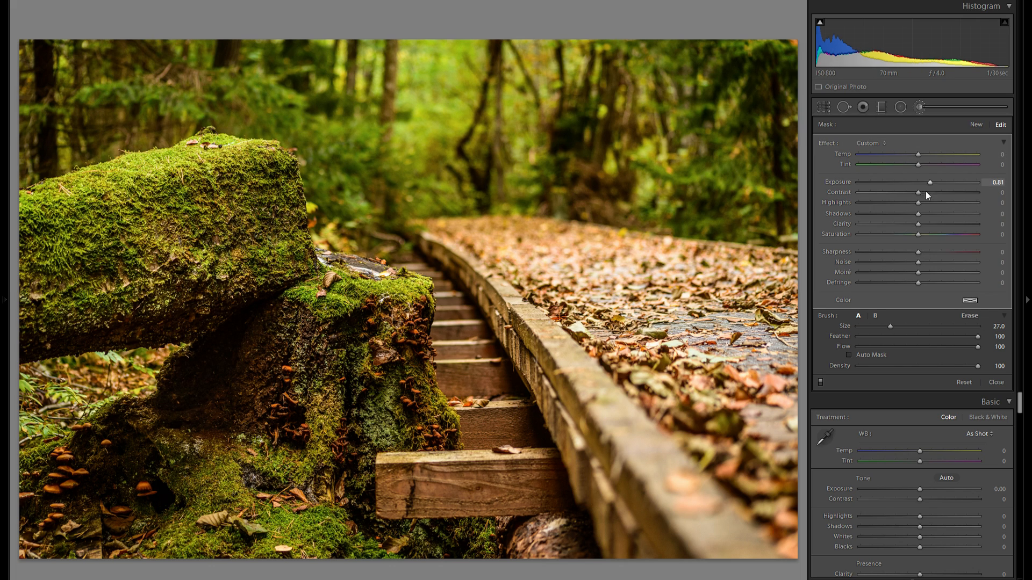
{"action": "left_click", "coordinate": [931, 214]}
{"action": "left_click_drag", "start_coordinate": [932, 214], "coordinate": [929, 214]}
Add a diagonal graduated filter across the forest photo with exposure −0.71
{"action": "left_click", "coordinate": [881, 107]}
{"action": "left_click_drag", "start_coordinate": [349, 403], "coordinate": [472, 138]}
{"action": "left_click_drag", "start_coordinate": [912, 183], "coordinate": [909, 185]}
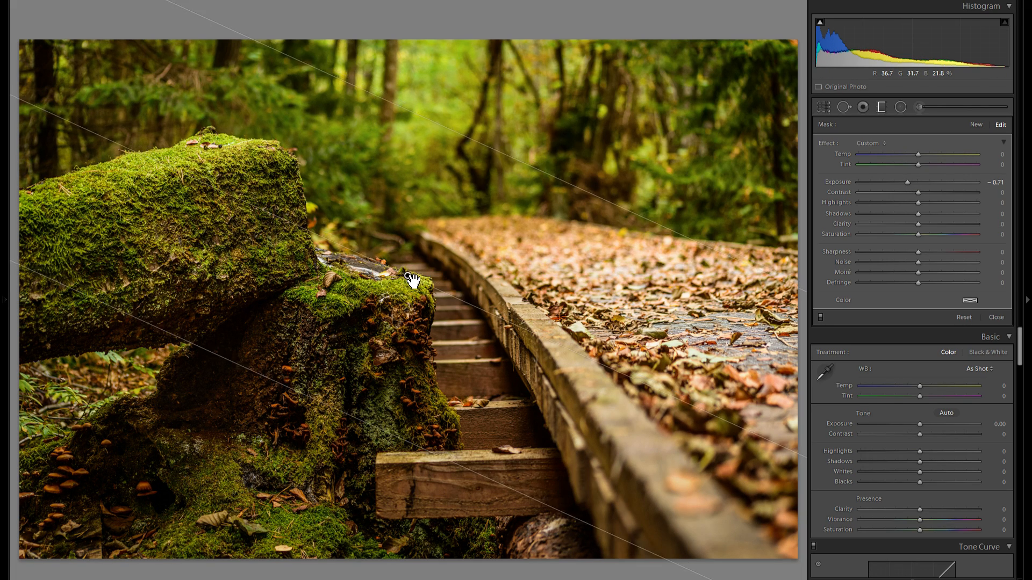
Add a second graduated filter near the tree stump with exposure 0.20, and compare the photo before and after
{"action": "left_click", "coordinate": [970, 124]}
{"action": "left_click_drag", "start_coordinate": [375, 261], "coordinate": [349, 387]}
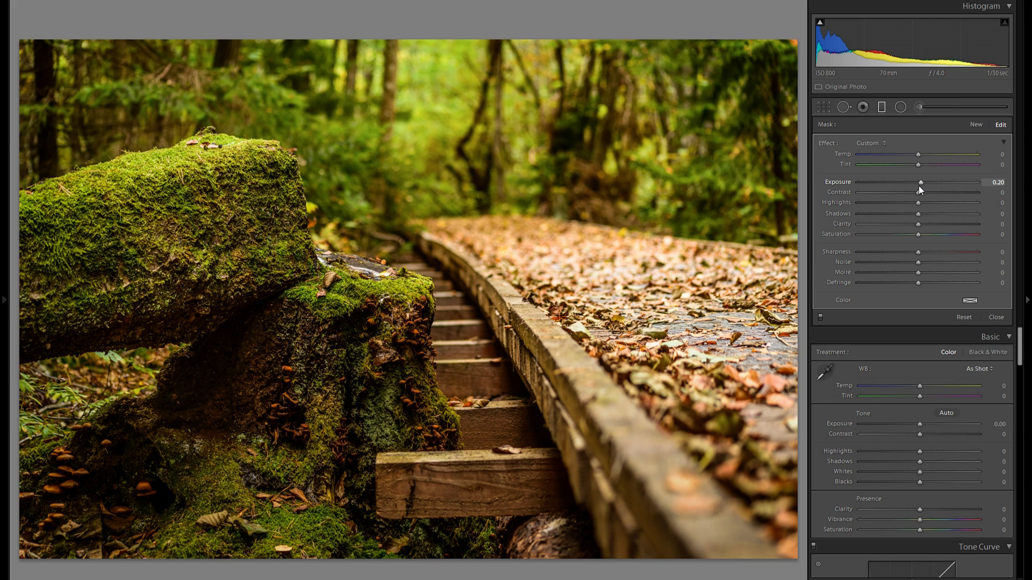
{"action": "left_click", "coordinate": [883, 108]}
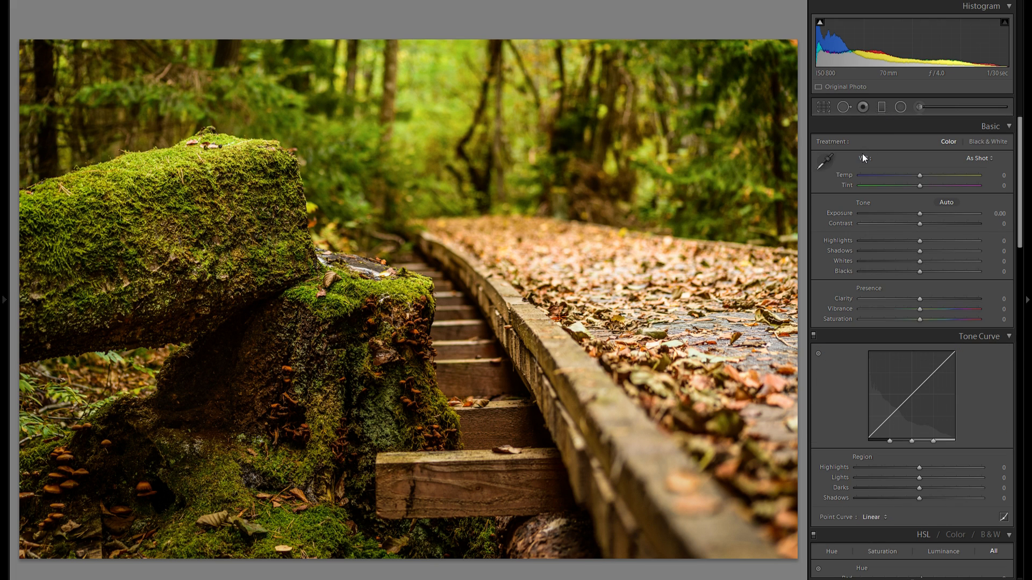
{"action": "key", "text": "y"}
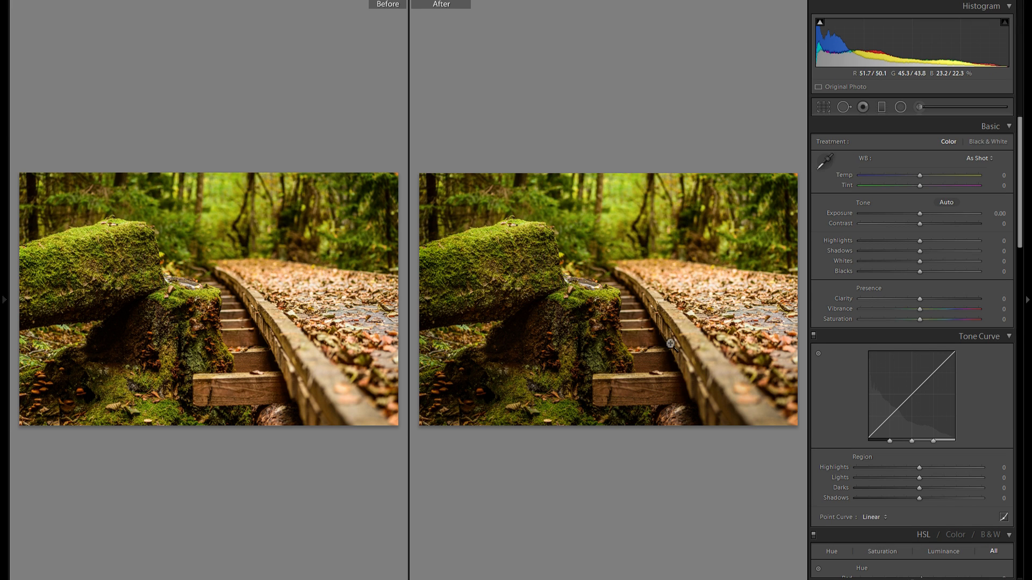
{"action": "key", "text": "y"}
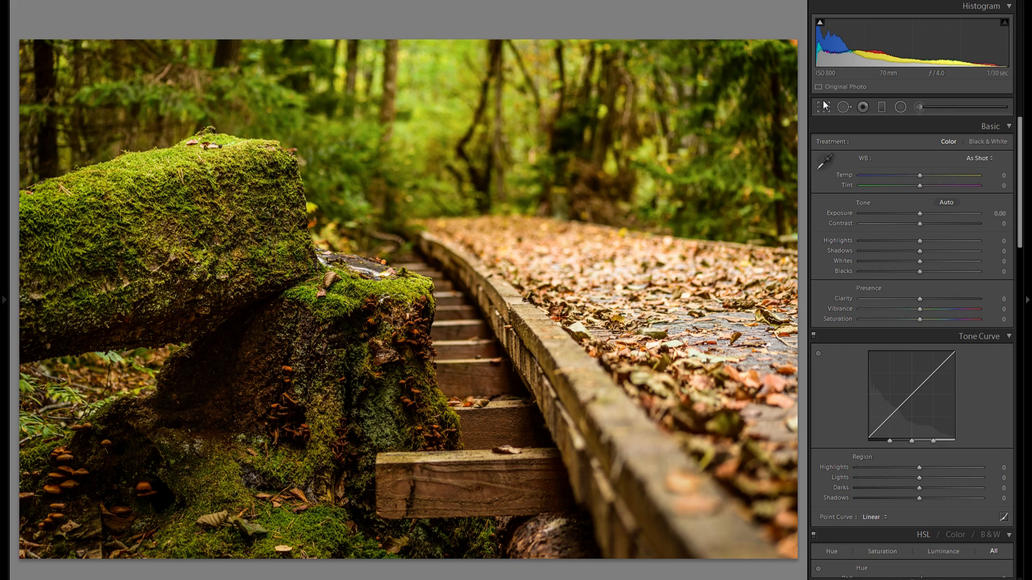
Go to the black-and-white rowing boat photo and crop away the dark strip of sky along its upper edge
{"action": "key", "text": "Right"}
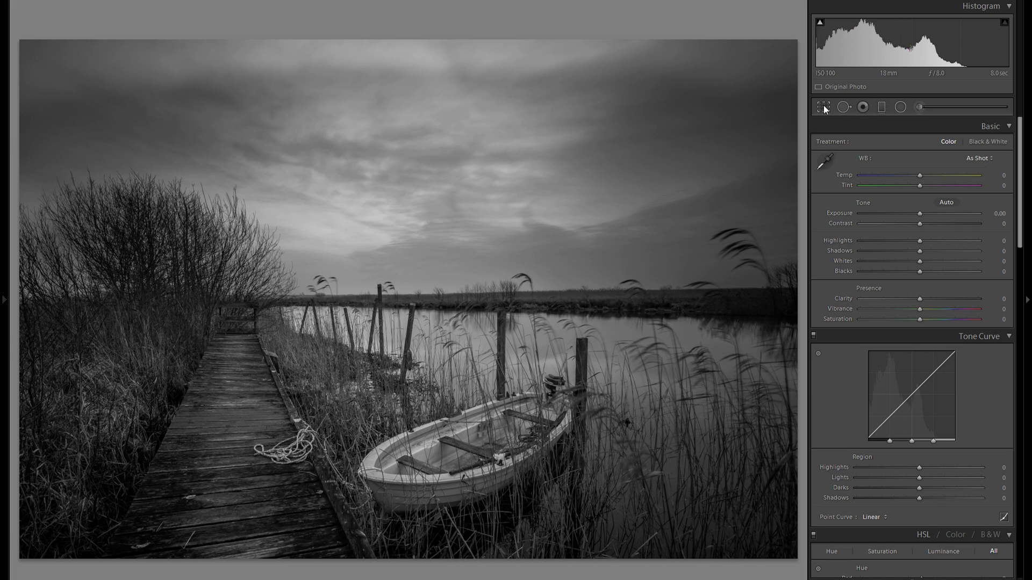
{"action": "left_click", "coordinate": [824, 107]}
{"action": "left_click_drag", "start_coordinate": [416, 13], "coordinate": [416, 68]}
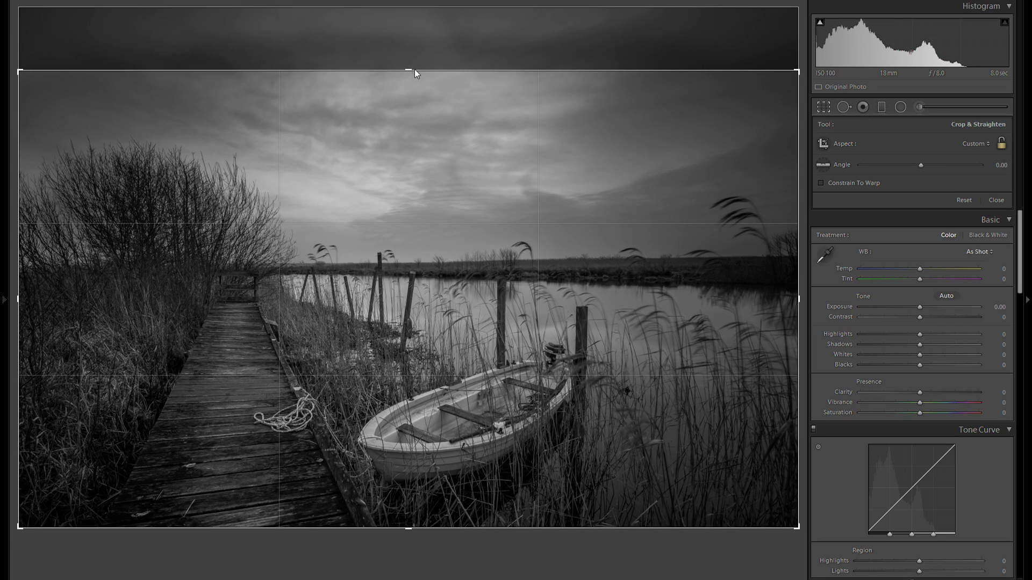
{"action": "key", "text": "Return"}
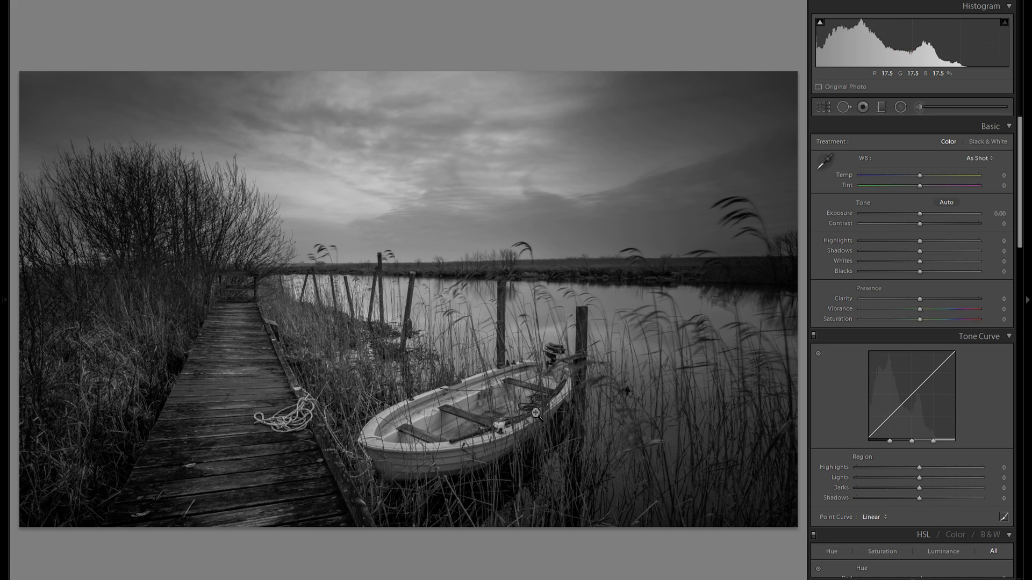
Set the tone curve's Highlights to +100 for the boat photo
{"action": "left_click_drag", "start_coordinate": [919, 468], "coordinate": [982, 468]}
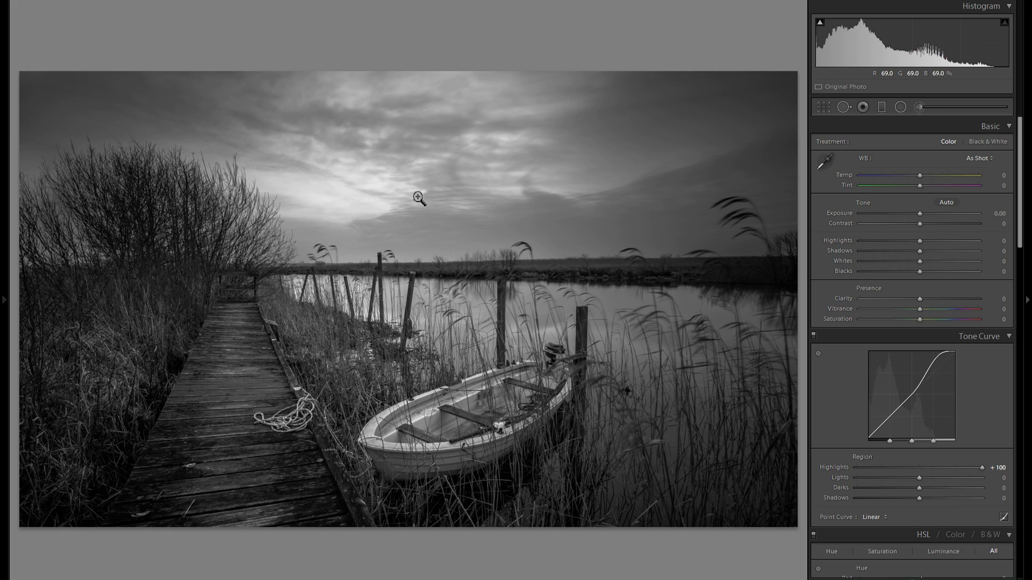
{"action": "double_click", "coordinate": [843, 467]}
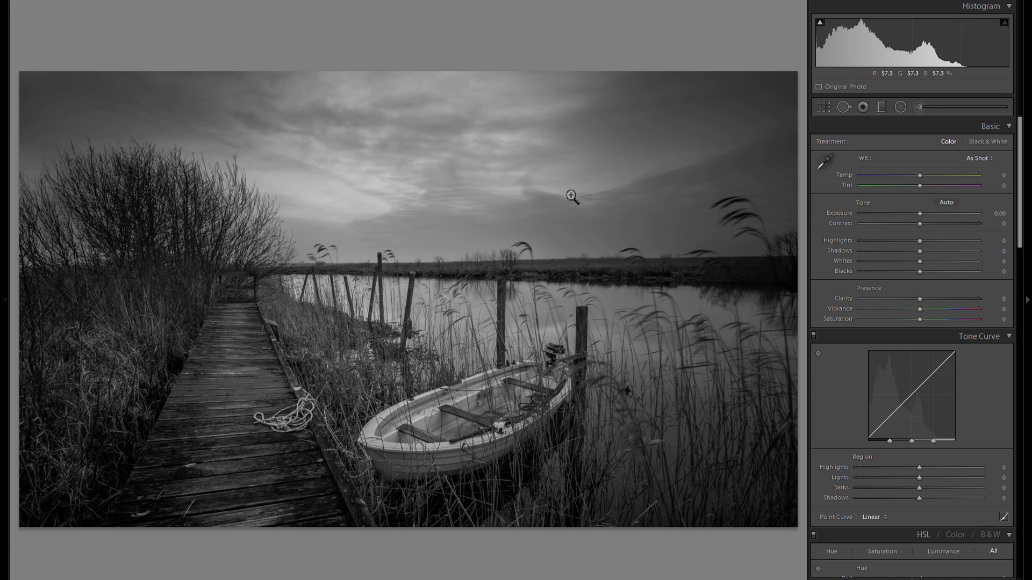
{"action": "left_click_drag", "start_coordinate": [933, 467], "coordinate": [989, 467]}
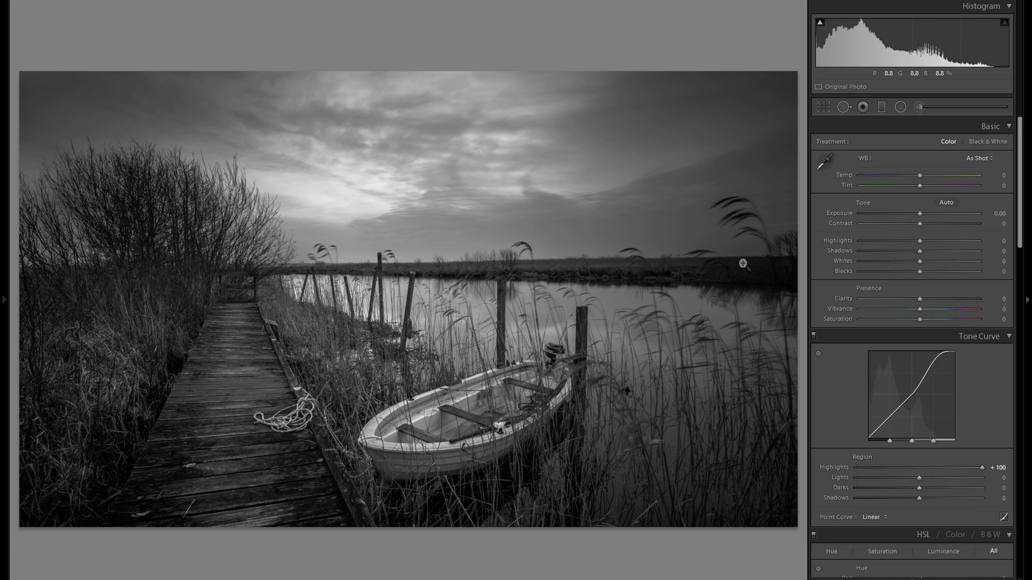
{"action": "left_click", "coordinate": [918, 105]}
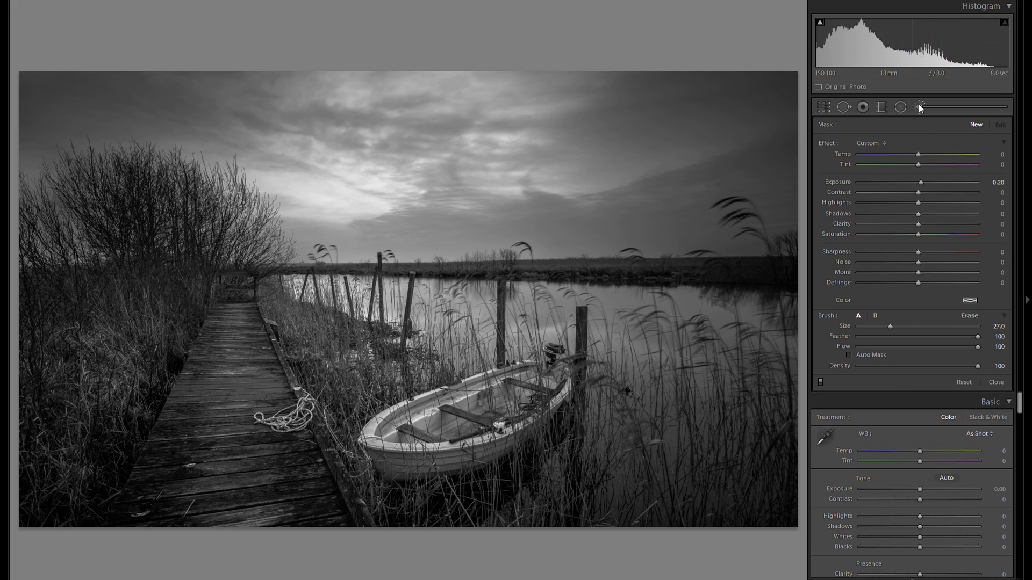
{"action": "left_click_drag", "start_coordinate": [921, 183], "coordinate": [919, 184]}
{"action": "left_click", "coordinate": [918, 104]}
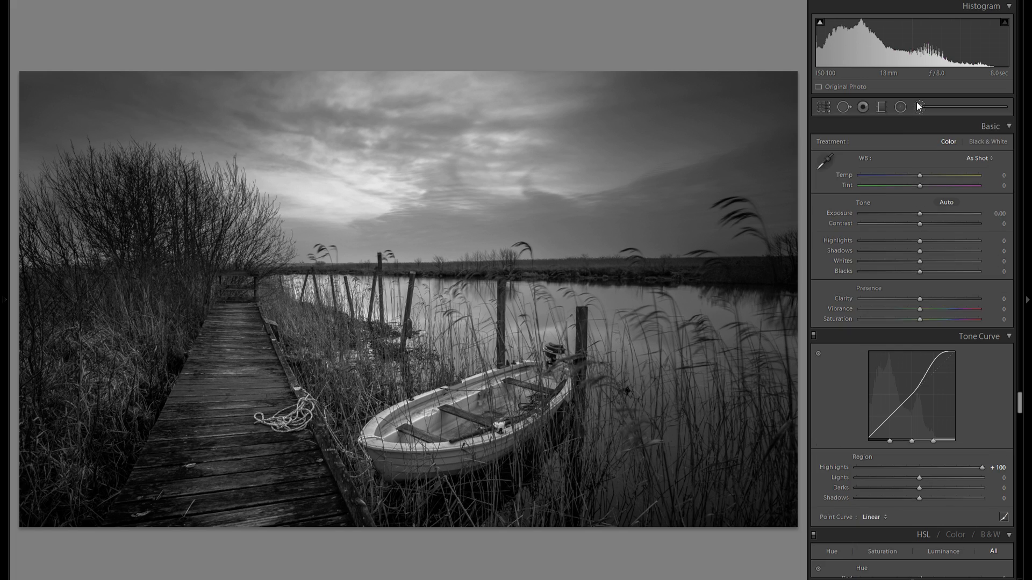
Lower the photo's overall exposure to −0.88 and its contrast to −41
{"action": "mouse_move", "coordinate": [920, 215]}
{"action": "left_mouse_down"}
{"action": "mouse_move", "coordinate": [886, 224]}
{"action": "mouse_move", "coordinate": [913, 211]}
{"action": "left_mouse_up"}
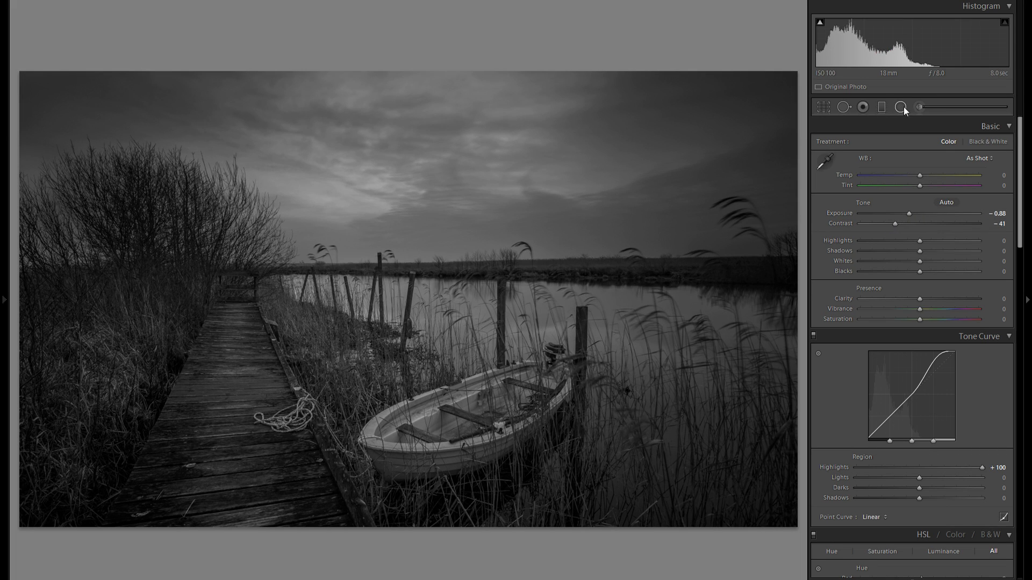
Darken the upper sky with an adjustment brush of size 38 and exposure −0.56
{"action": "left_click", "coordinate": [918, 106]}
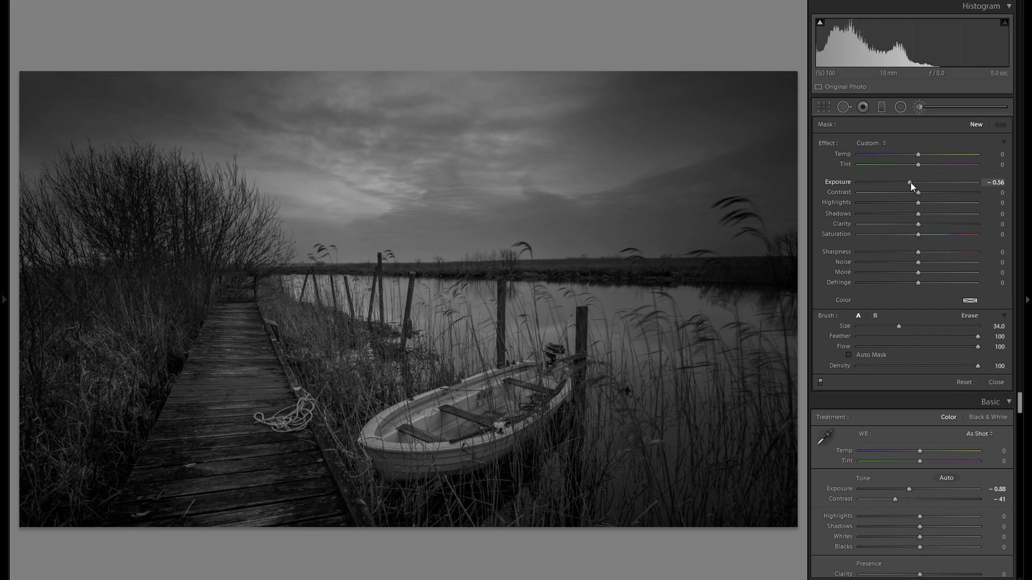
{"action": "scroll", "coordinate": [654, 111], "scroll_direction": "up", "scroll_amount": 4}
{"action": "left_click", "coordinate": [654, 110]}
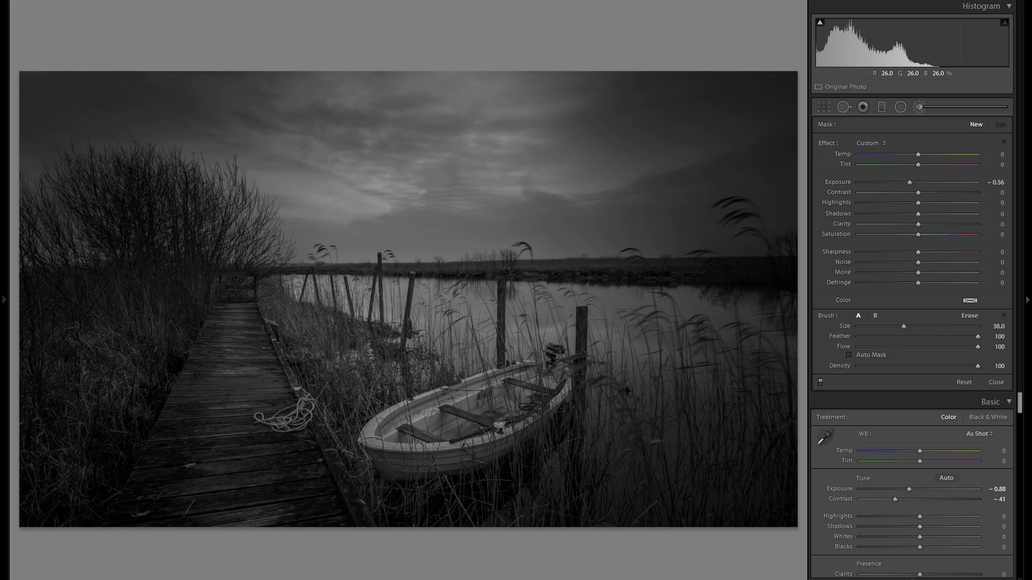
{"action": "left_click", "coordinate": [1001, 124]}
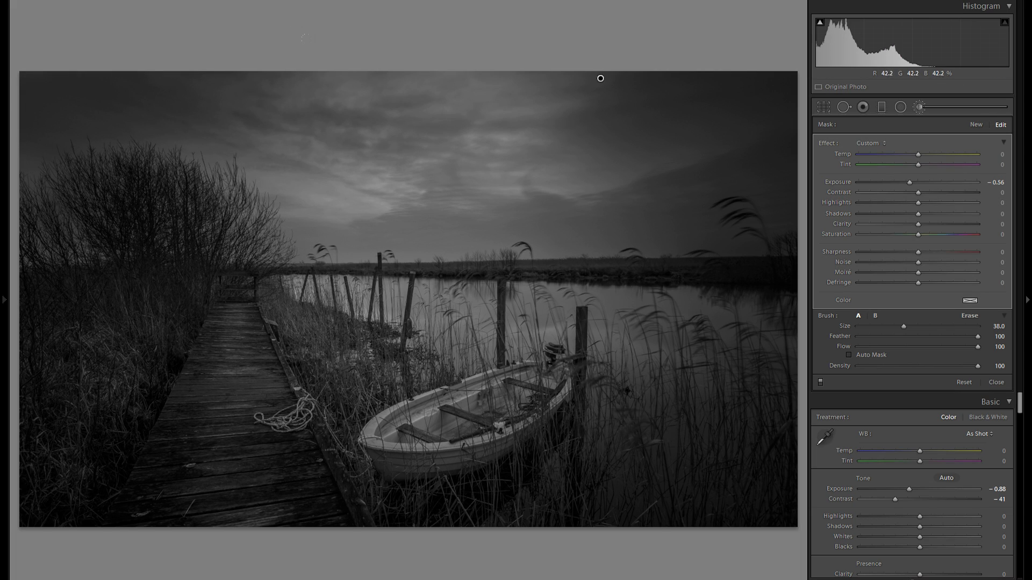
Darken the bushes and sky left of the boardwalk with a new size 43 brush mask, exposure −1.07 and shadows 26
{"action": "left_click", "coordinate": [975, 125]}
{"action": "left_click_drag", "start_coordinate": [910, 182], "coordinate": [901, 182]}
{"action": "scroll", "coordinate": [111, 470], "scroll_direction": "up", "scroll_amount": 3}
{"action": "left_click_drag", "start_coordinate": [111, 470], "coordinate": [75, 241]}
{"action": "mouse_move", "coordinate": [161, 156]}
{"action": "left_mouse_down"}
{"action": "mouse_move", "coordinate": [242, 134]}
{"action": "mouse_move", "coordinate": [333, 139]}
{"action": "left_mouse_up"}
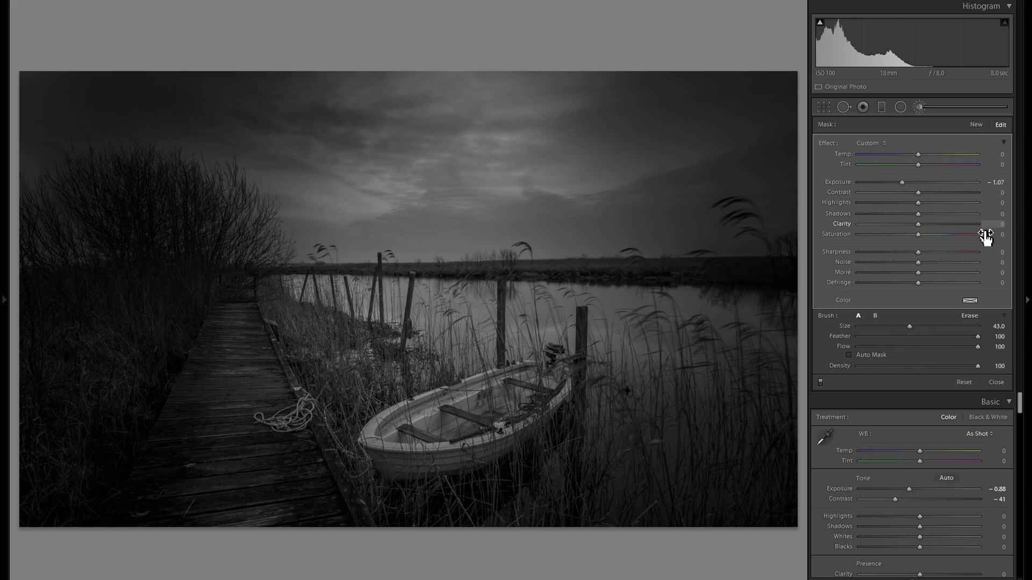
{"action": "left_click_drag", "start_coordinate": [918, 214], "coordinate": [933, 214]}
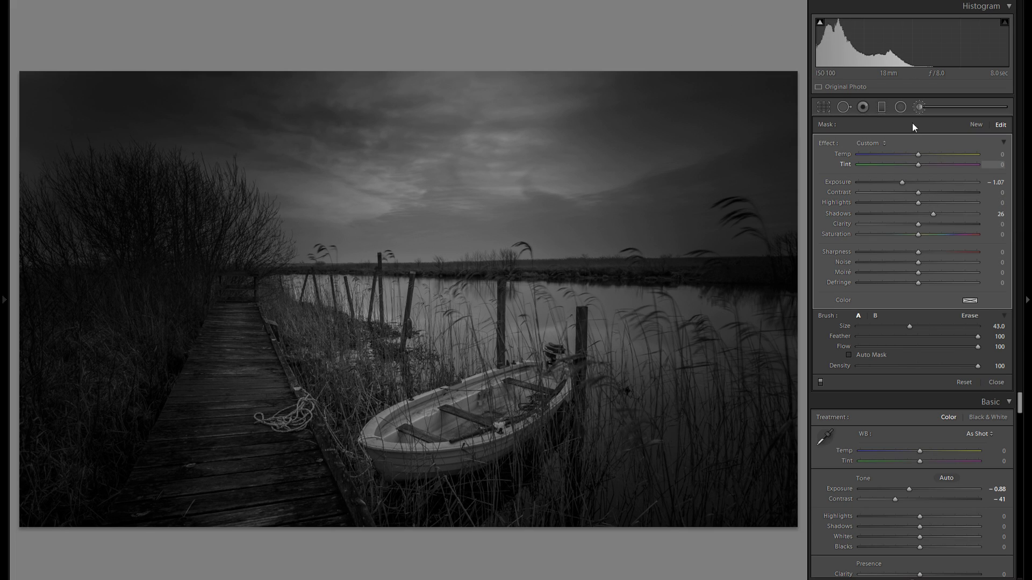
{"action": "left_click", "coordinate": [919, 106]}
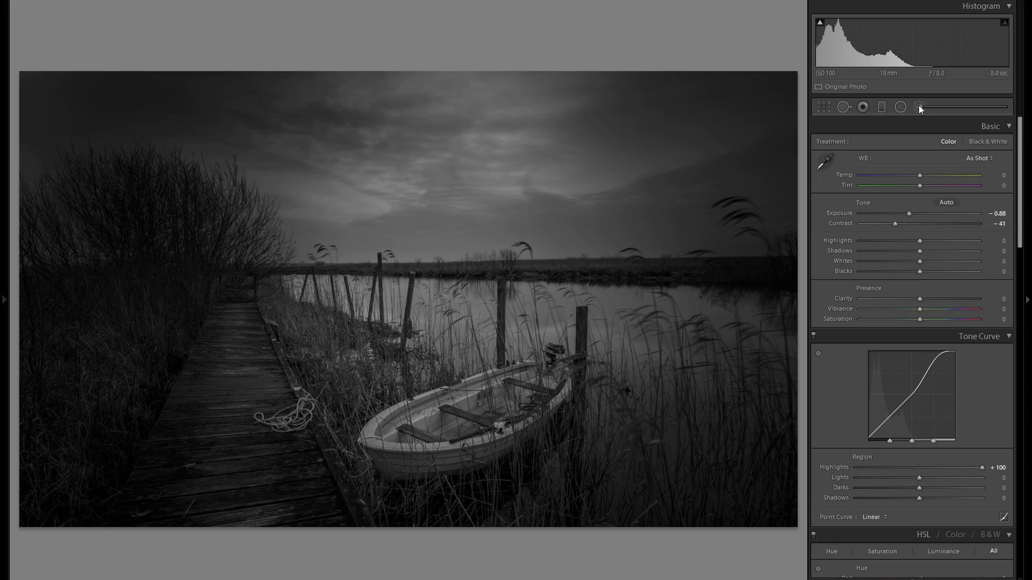
Set the photo's overall whites to +31 and clarity to −22
{"action": "left_click_drag", "start_coordinate": [942, 260], "coordinate": [938, 262]}
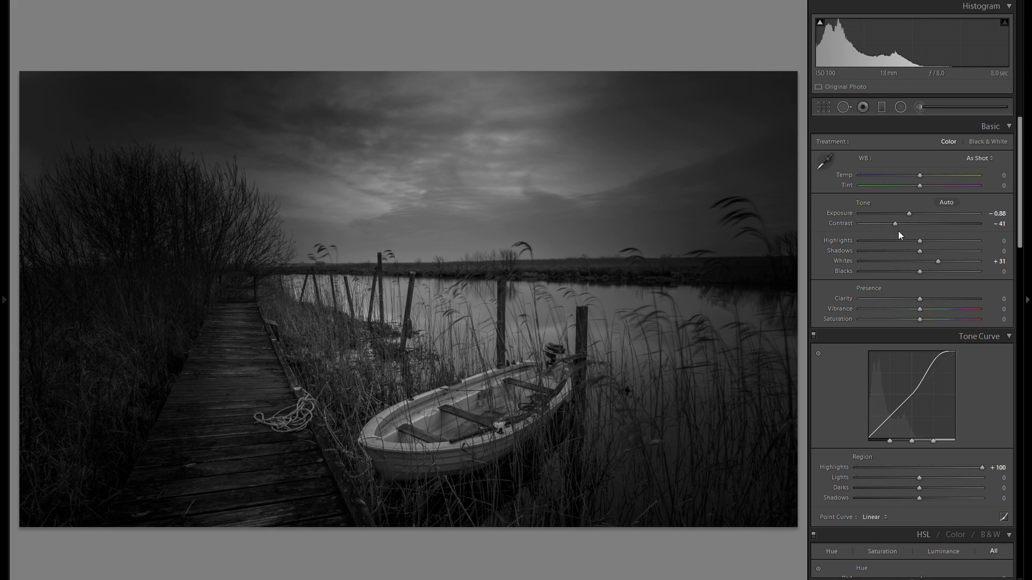
{"action": "left_click", "coordinate": [904, 297]}
Place a tall inverted radial filter over the boardwalk with exposure 0.81 and clarity 34
{"action": "left_click", "coordinate": [900, 108]}
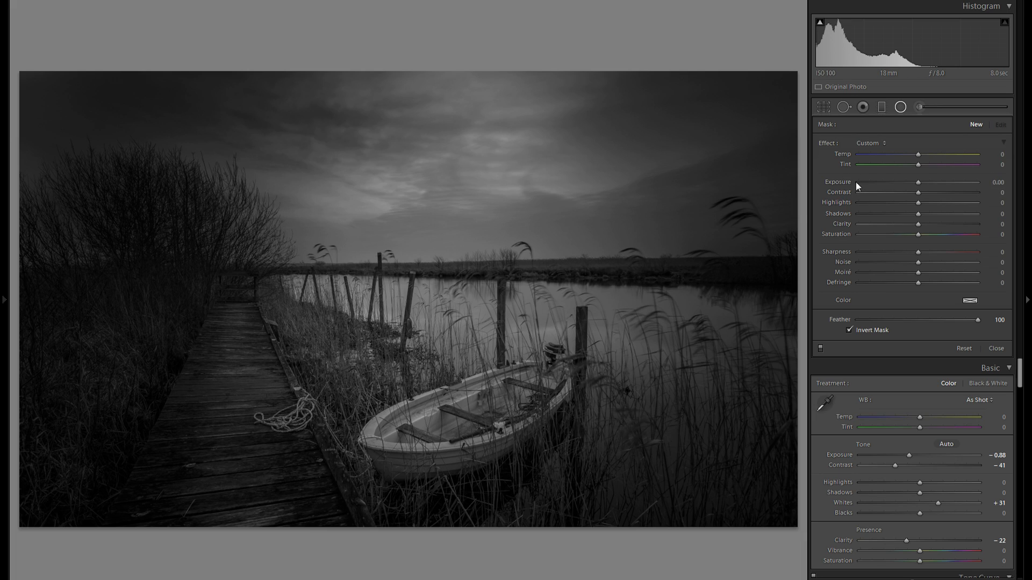
{"action": "left_click_drag", "start_coordinate": [918, 183], "coordinate": [923, 183]}
{"action": "left_click_drag", "start_coordinate": [381, 446], "coordinate": [383, 456]}
{"action": "mouse_move", "coordinate": [352, 339]}
{"action": "left_mouse_down"}
{"action": "mouse_move", "coordinate": [256, 415]}
{"action": "mouse_move", "coordinate": [289, 402]}
{"action": "left_mouse_up"}
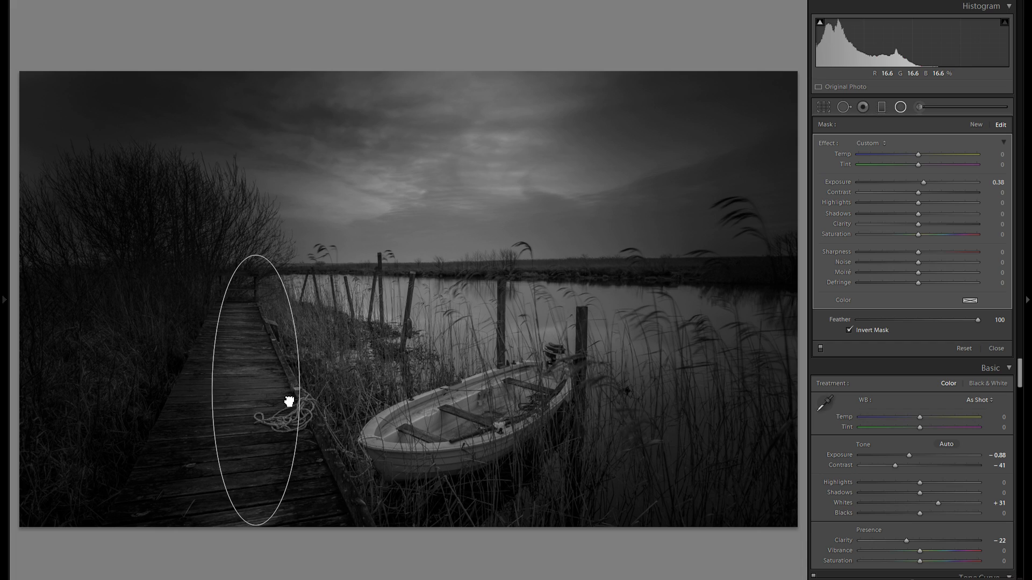
{"action": "left_click_drag", "start_coordinate": [924, 182], "coordinate": [931, 185]}
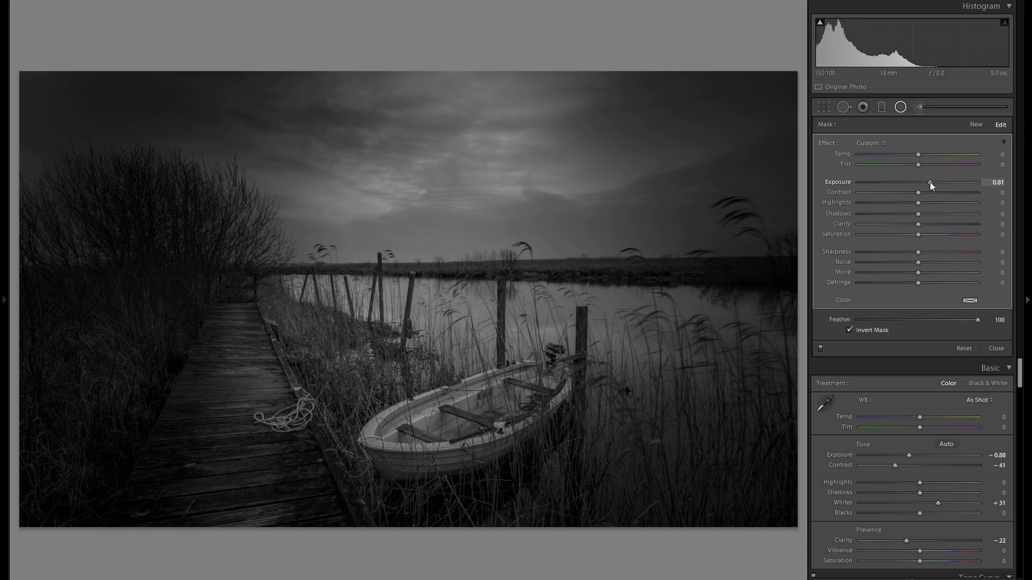
{"action": "left_click", "coordinate": [940, 225]}
Duplicate the boardwalk's radial filter, fit the copy around the boat, and set its clarity to 19 and exposure to 0.45
{"action": "right_click", "coordinate": [274, 333]}
{"action": "left_click", "coordinate": [293, 340]}
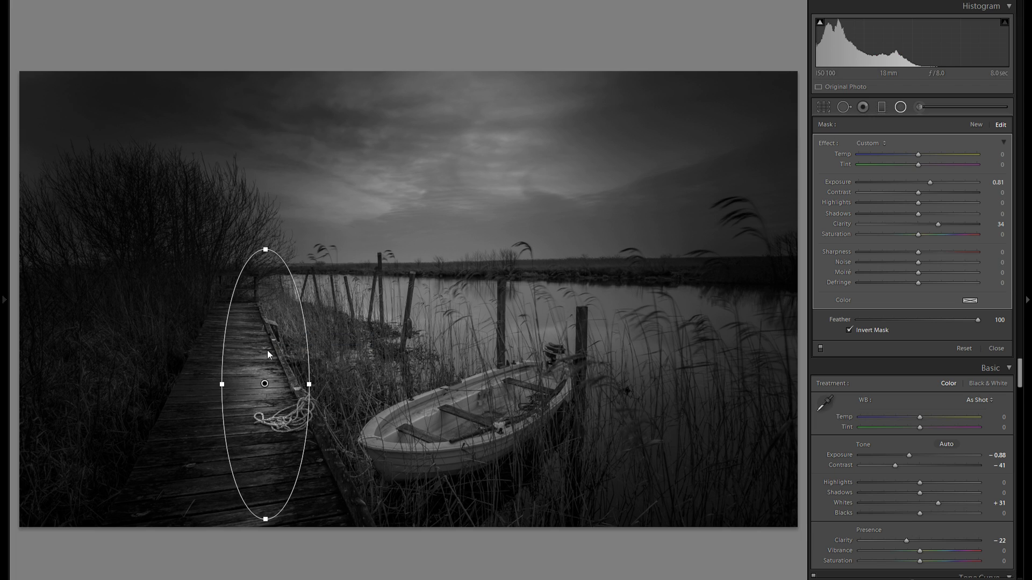
{"action": "left_click_drag", "start_coordinate": [269, 353], "coordinate": [490, 408]}
{"action": "left_click_drag", "start_coordinate": [490, 267], "coordinate": [592, 376]}
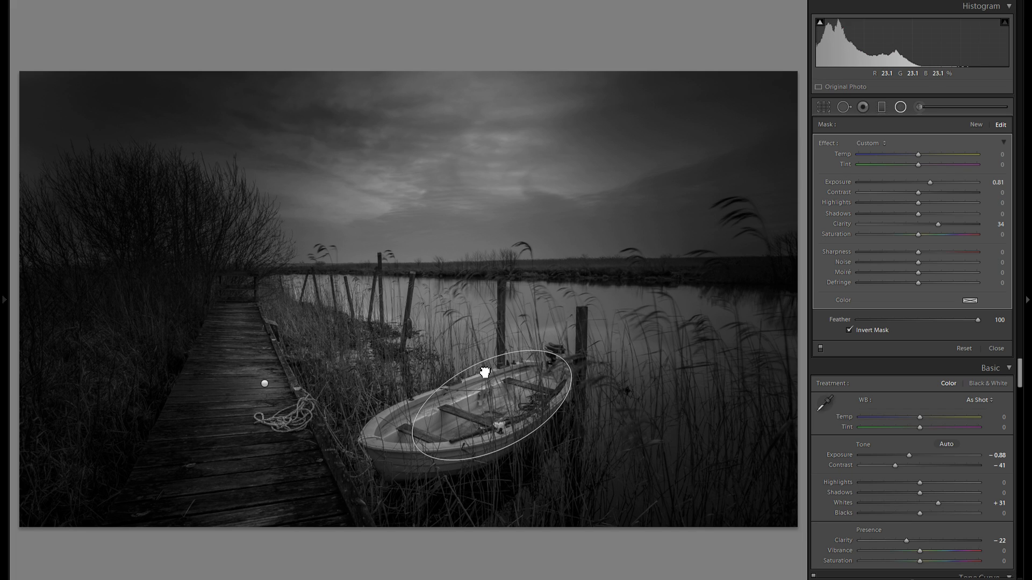
{"action": "left_click_drag", "start_coordinate": [938, 225], "coordinate": [930, 224]}
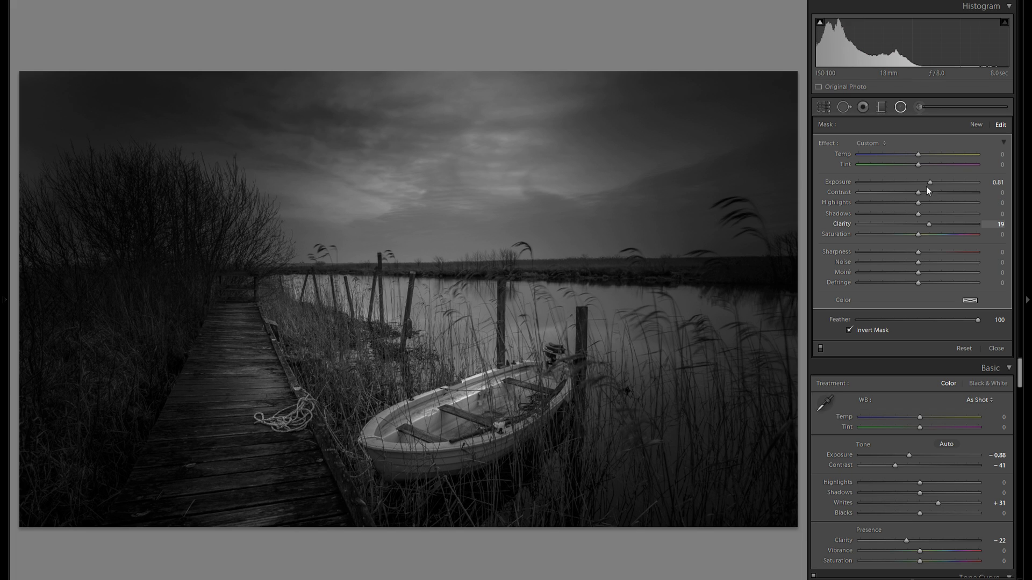
{"action": "left_click_drag", "start_coordinate": [929, 183], "coordinate": [924, 184]}
Duplicate the boat's radial filter, move and enlarge the copy over the bright sky and water, and set its exposure to 0.67
{"action": "right_click", "coordinate": [492, 380]}
{"action": "left_click", "coordinate": [520, 387]}
{"action": "left_click_drag", "start_coordinate": [470, 387], "coordinate": [372, 170]}
{"action": "left_click_drag", "start_coordinate": [450, 133], "coordinate": [576, 120]}
{"action": "left_click_drag", "start_coordinate": [354, 133], "coordinate": [314, 49]}
{"action": "left_click_drag", "start_coordinate": [433, 173], "coordinate": [458, 213]}
{"action": "left_click_drag", "start_coordinate": [341, 106], "coordinate": [325, 71]}
{"action": "mouse_move", "coordinate": [590, 143]}
{"action": "left_mouse_down"}
{"action": "mouse_move", "coordinate": [604, 149]}
{"action": "mouse_move", "coordinate": [593, 144]}
{"action": "left_mouse_up"}
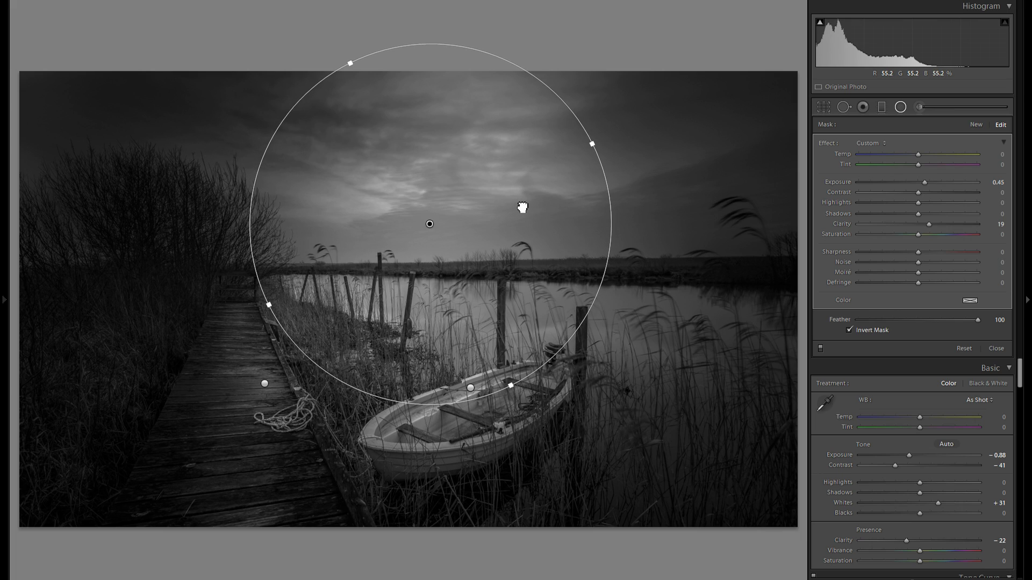
{"action": "left_click_drag", "start_coordinate": [925, 182], "coordinate": [931, 185]}
{"action": "left_click_drag", "start_coordinate": [591, 156], "coordinate": [555, 174]}
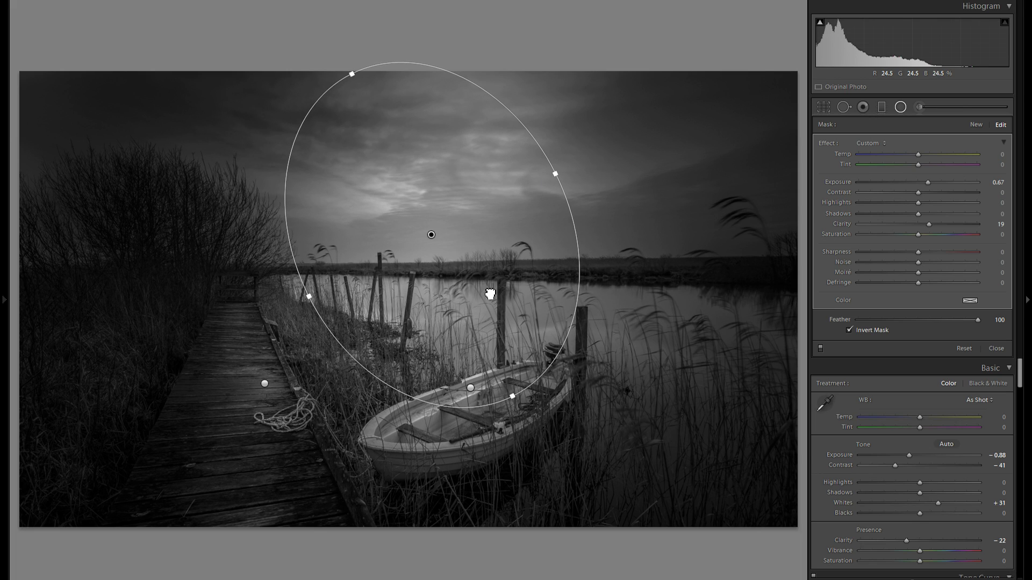
{"action": "left_click", "coordinate": [902, 107]}
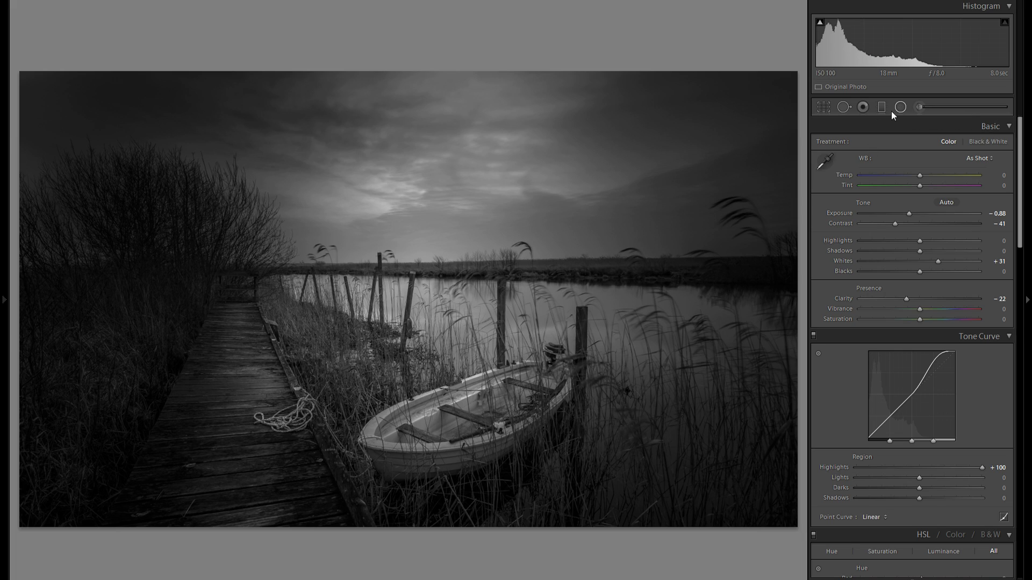
Place a small inverted radial filter with exposure 0.38 over the grass beside the boardwalk and duplicate it onto the reeds beyond the boat
{"action": "left_click", "coordinate": [899, 108]}
{"action": "mouse_move", "coordinate": [168, 332]}
{"action": "left_mouse_down"}
{"action": "mouse_move", "coordinate": [284, 371]}
{"action": "mouse_move", "coordinate": [240, 362]}
{"action": "left_mouse_up"}
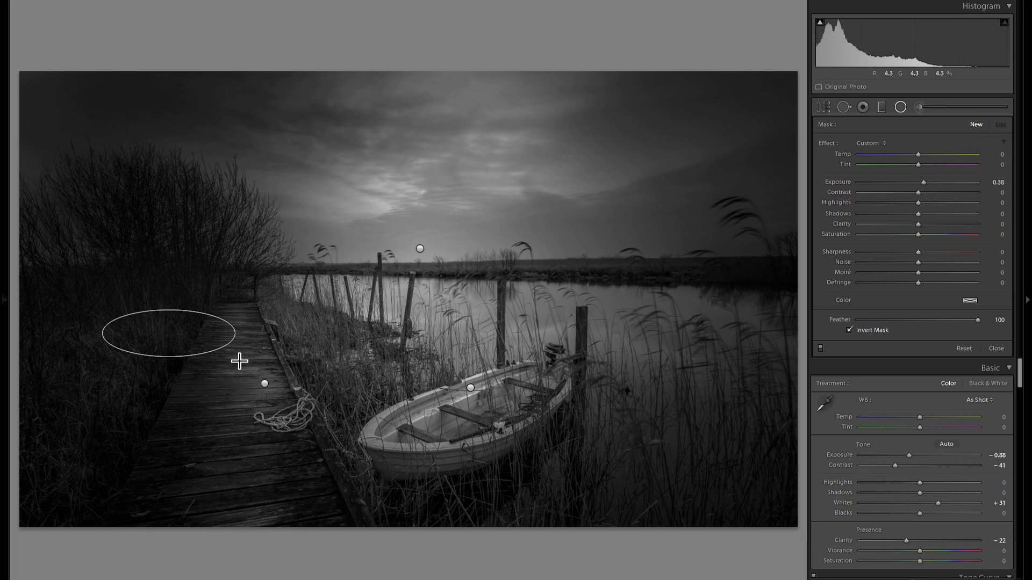
{"action": "right_click", "coordinate": [152, 304]}
{"action": "left_click_drag", "start_coordinate": [156, 311], "coordinate": [659, 300]}
{"action": "left_click", "coordinate": [189, 313]}
Duplicate the small radial filter to further spots over the grass, bushes, boardwalk edge and waterside reeds, adjusting the last copy's position
{"action": "right_click", "coordinate": [124, 372]}
{"action": "left_click", "coordinate": [138, 376]}
{"action": "right_click", "coordinate": [86, 444]}
{"action": "left_click", "coordinate": [103, 451]}
{"action": "right_click", "coordinate": [211, 195]}
{"action": "left_click", "coordinate": [235, 206]}
{"action": "right_click", "coordinate": [328, 418]}
{"action": "left_click", "coordinate": [344, 420]}
{"action": "right_click", "coordinate": [332, 322]}
{"action": "left_click", "coordinate": [350, 323]}
{"action": "left_click_drag", "start_coordinate": [563, 300], "coordinate": [531, 300]}
{"action": "left_click", "coordinate": [902, 107]}
Compare the boat photo's before and after versions side by side, and return to the single view
{"action": "key", "text": "y"}
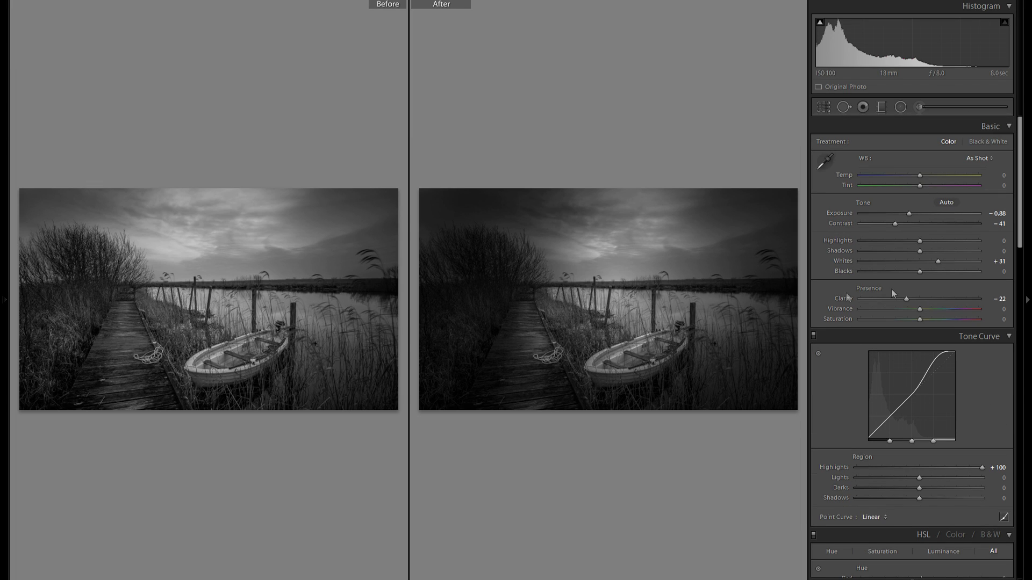
{"action": "key", "text": "y"}
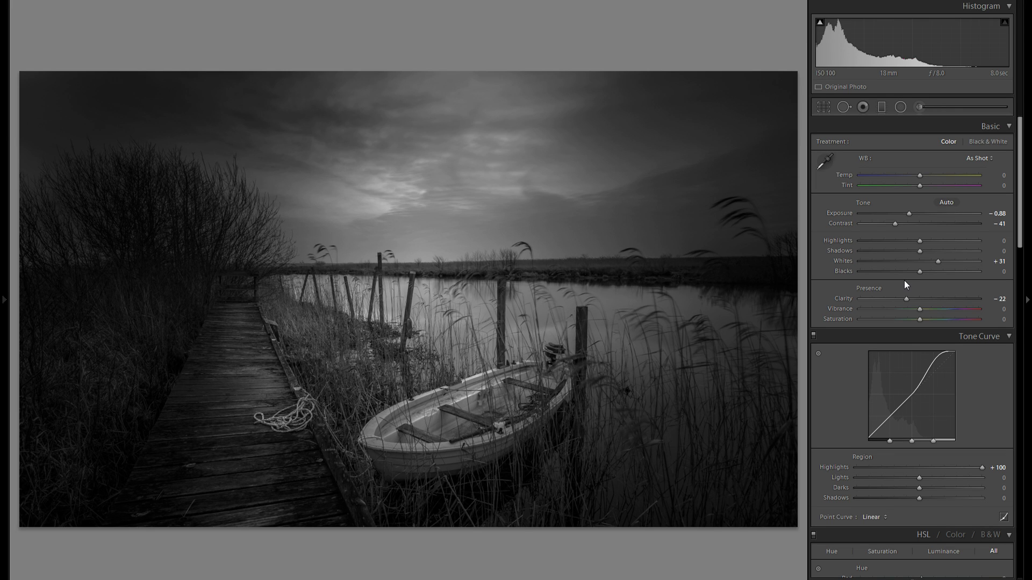
{"action": "key", "text": "y"}
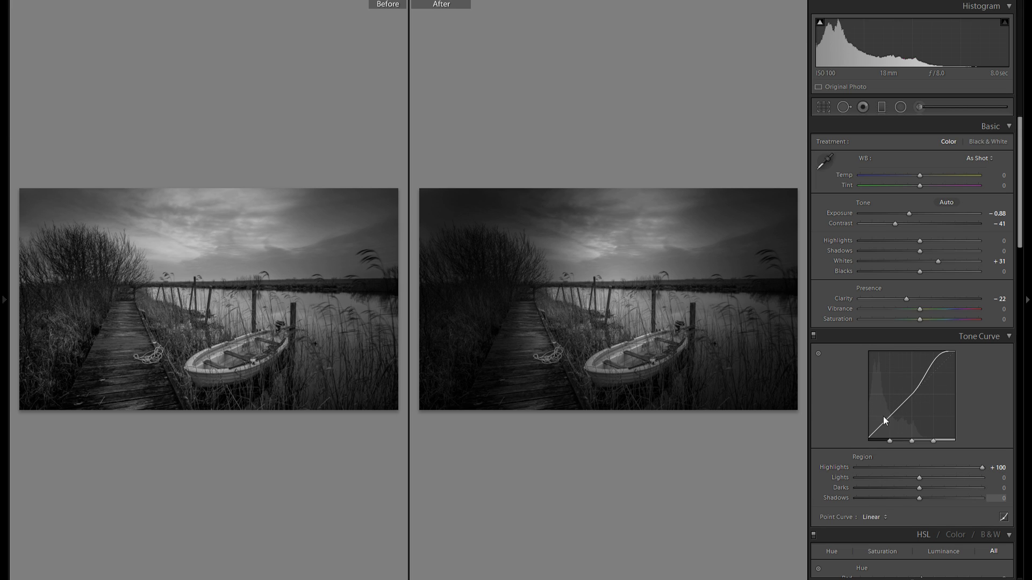
{"action": "key", "text": "y"}
Go to the stone tower photo and set its contrast to +43 and clarity to +14
{"action": "key", "text": "Right"}
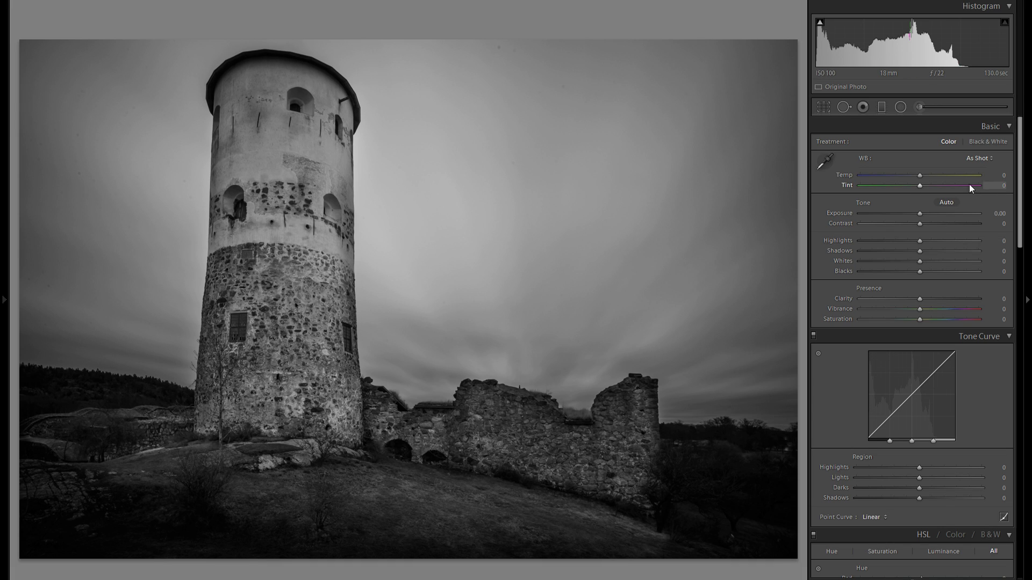
{"action": "left_click", "coordinate": [944, 224]}
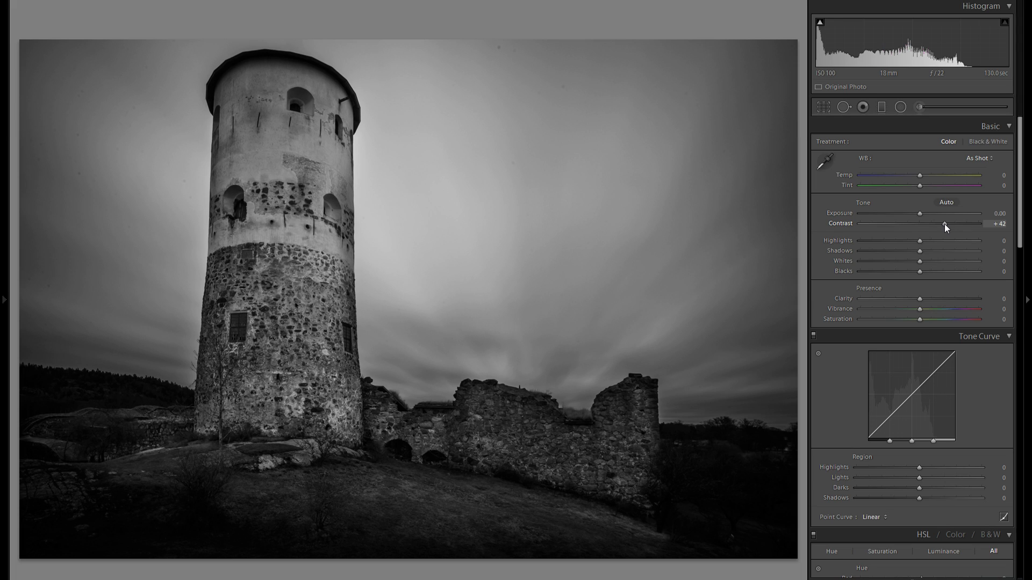
{"action": "left_click", "coordinate": [938, 298]}
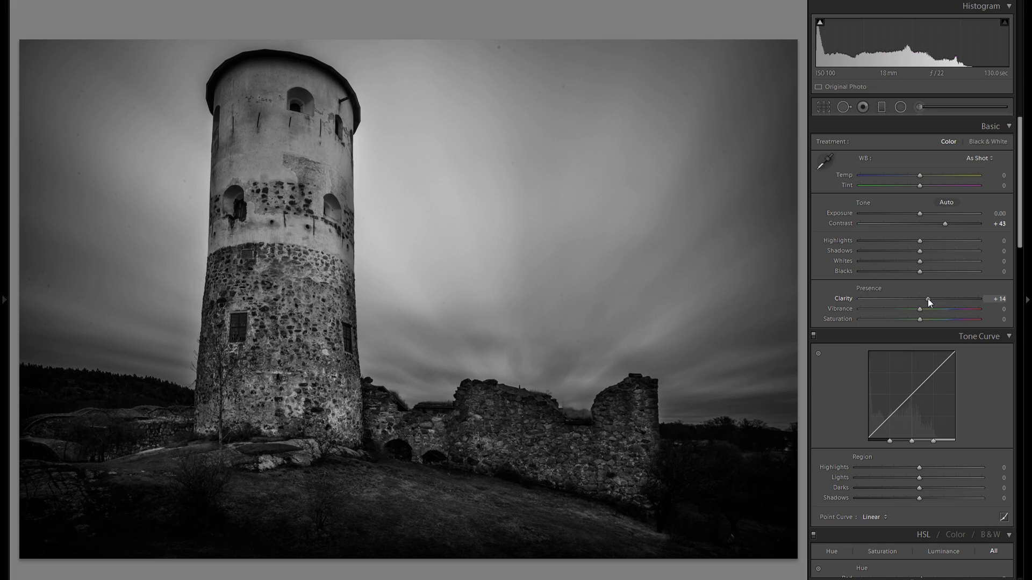
Brush over the sky beside the tower with a size 46 adjustment brush, using contrast 43, clarity 40 and exposure −0.34
{"action": "left_click", "coordinate": [920, 106]}
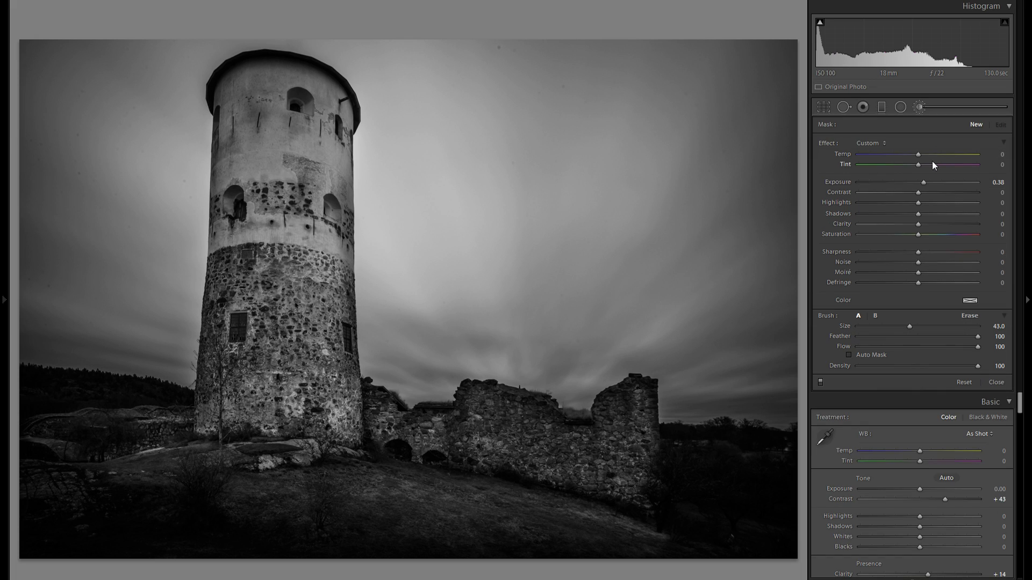
{"action": "left_click", "coordinate": [943, 193]}
{"action": "scroll", "coordinate": [622, 207], "scroll_direction": "up", "scroll_amount": 3}
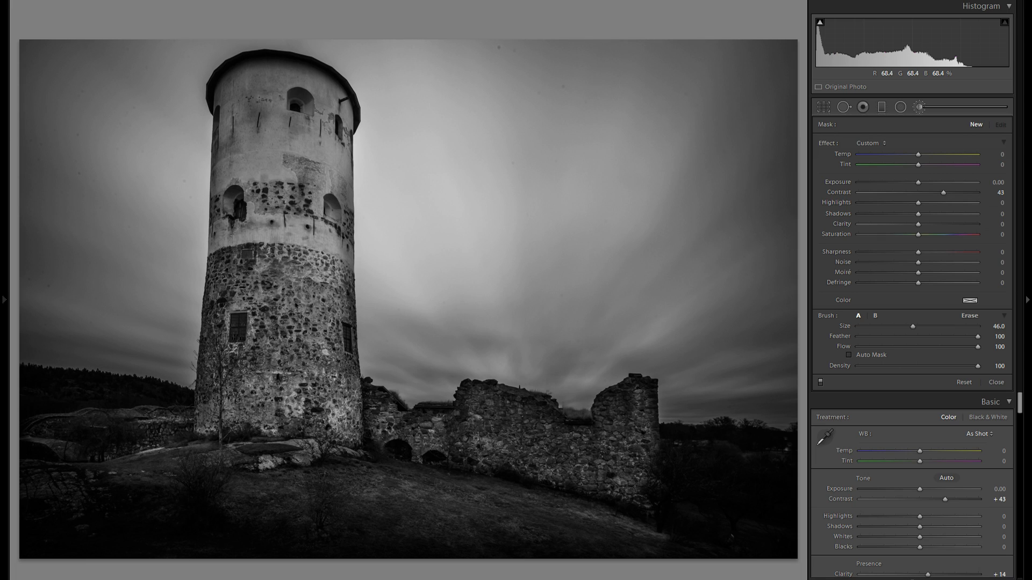
{"action": "left_click_drag", "start_coordinate": [918, 182], "coordinate": [910, 184]}
{"action": "left_click", "coordinate": [943, 225]}
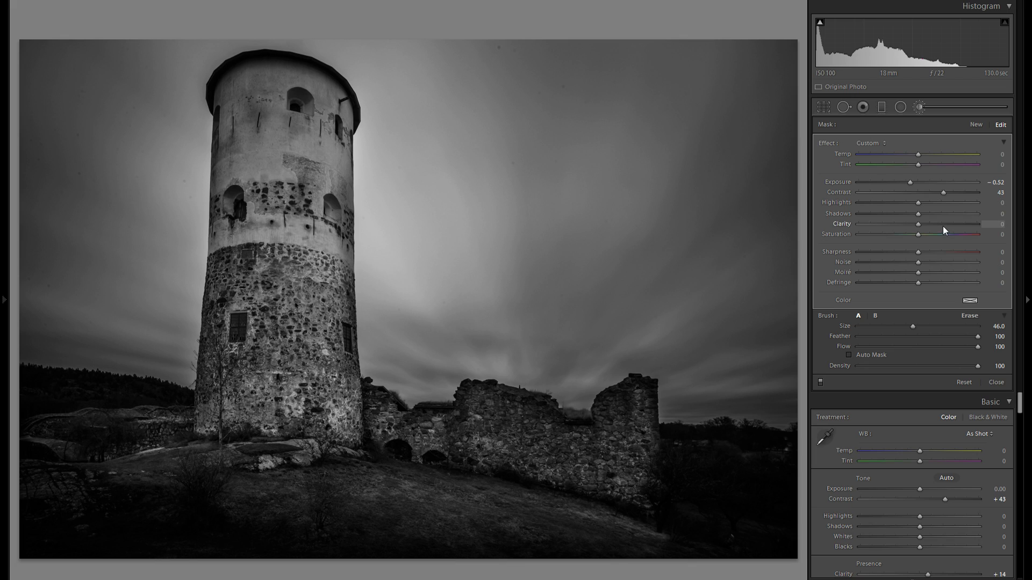
{"action": "left_click", "coordinate": [942, 226]}
{"action": "left_click", "coordinate": [915, 183]}
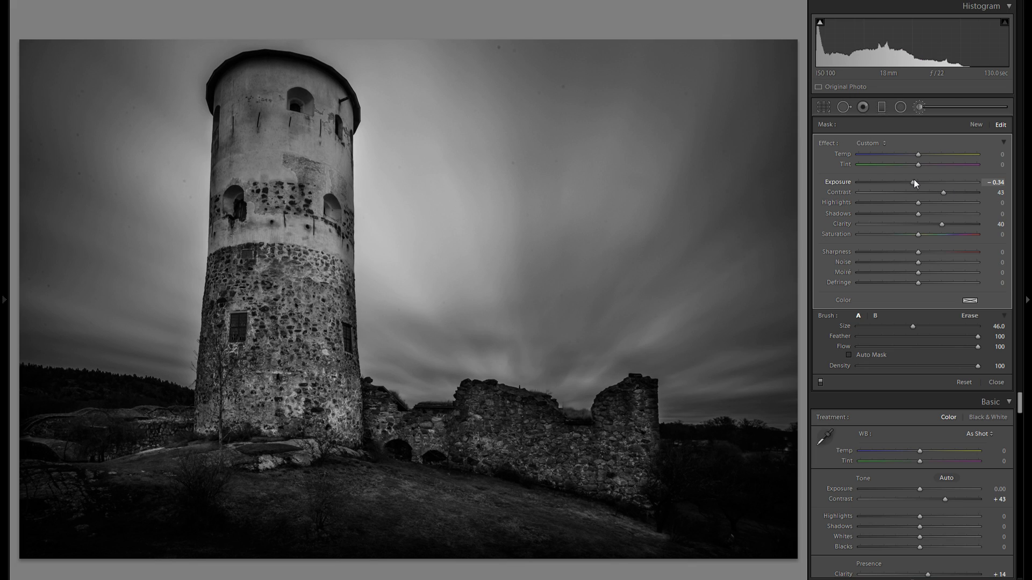
{"action": "left_click", "coordinate": [920, 108]}
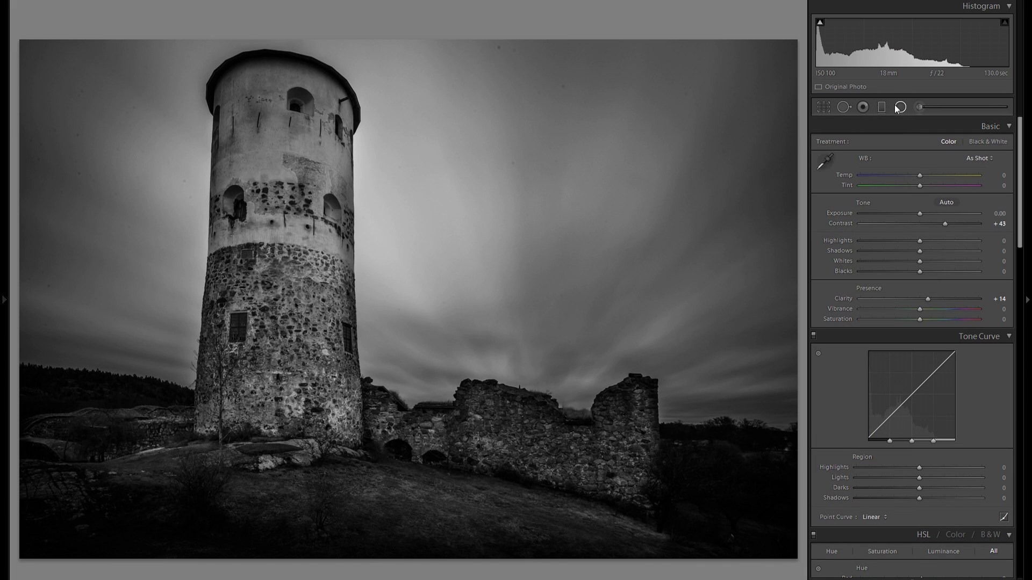
Place a wide inverted radial filter over the grassy foreground below the tower, with exposure 0.34
{"action": "left_click", "coordinate": [900, 107]}
{"action": "left_click_drag", "start_coordinate": [345, 466], "coordinate": [555, 535]}
{"action": "left_click_drag", "start_coordinate": [928, 185], "coordinate": [927, 186]}
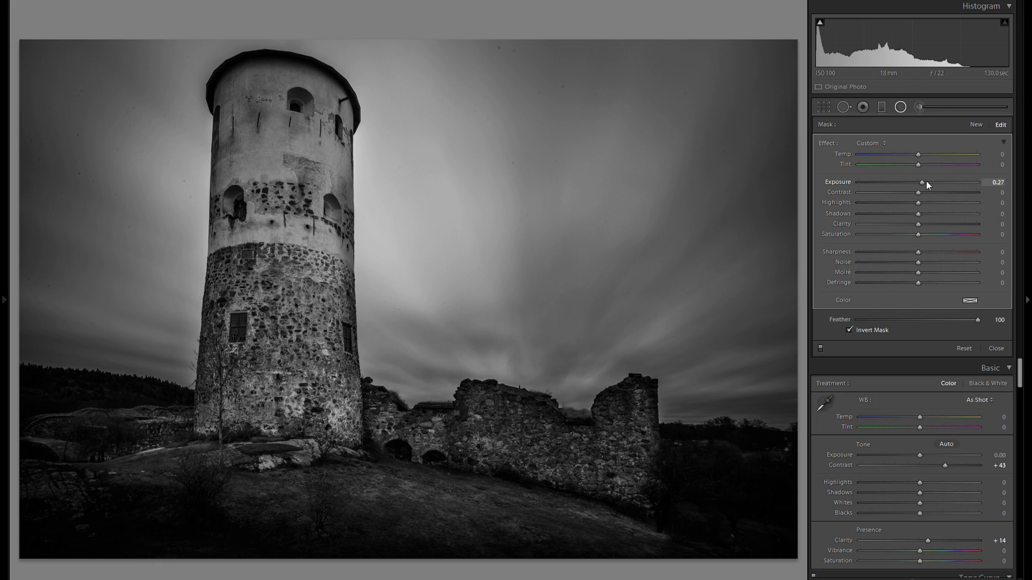
Duplicate the foreground's radial filter, move the copy onto the tower and reshape it into a tall, narrow ellipse
{"action": "right_click", "coordinate": [392, 463]}
{"action": "left_click", "coordinate": [426, 472]}
{"action": "left_click_drag", "start_coordinate": [393, 455], "coordinate": [304, 209]}
{"action": "left_click_drag", "start_coordinate": [90, 230], "coordinate": [326, 156]}
Duplicate the tower's radial filter onto the tower's left side and set the copy's exposure to −0.60
{"action": "right_click", "coordinate": [341, 146]}
{"action": "left_click", "coordinate": [350, 159]}
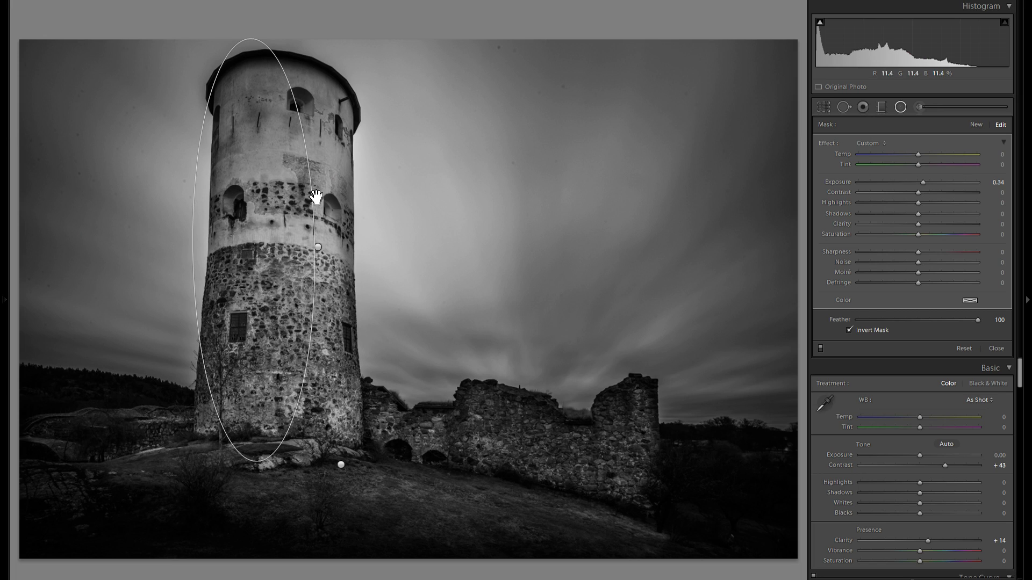
{"action": "left_click_drag", "start_coordinate": [923, 183], "coordinate": [909, 184]}
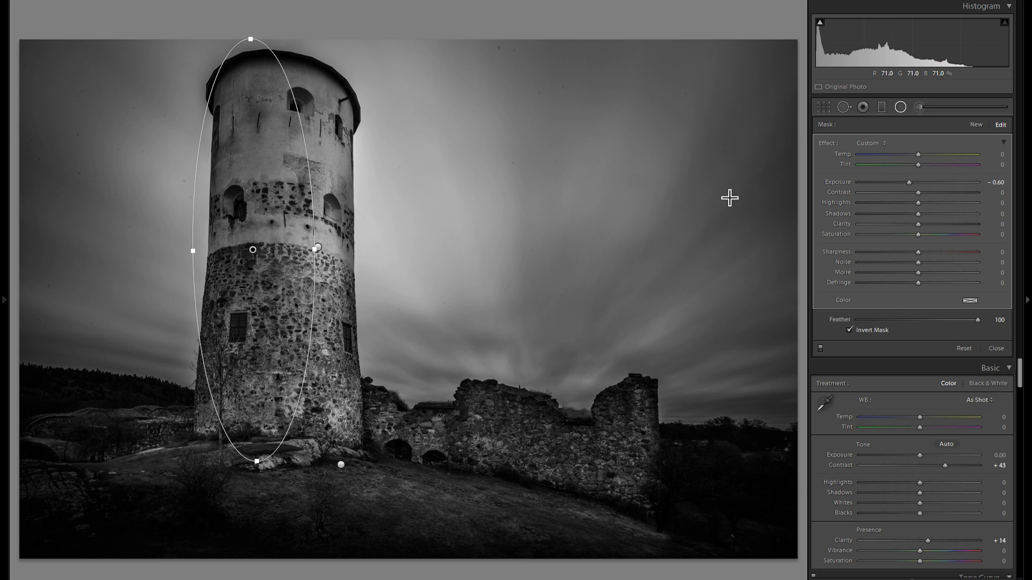
{"action": "left_click", "coordinate": [902, 107]}
Compare the tower photo's before and after versions side by side, and return to the single view
{"action": "left_click", "coordinate": [898, 111]}
{"action": "key", "text": "y"}
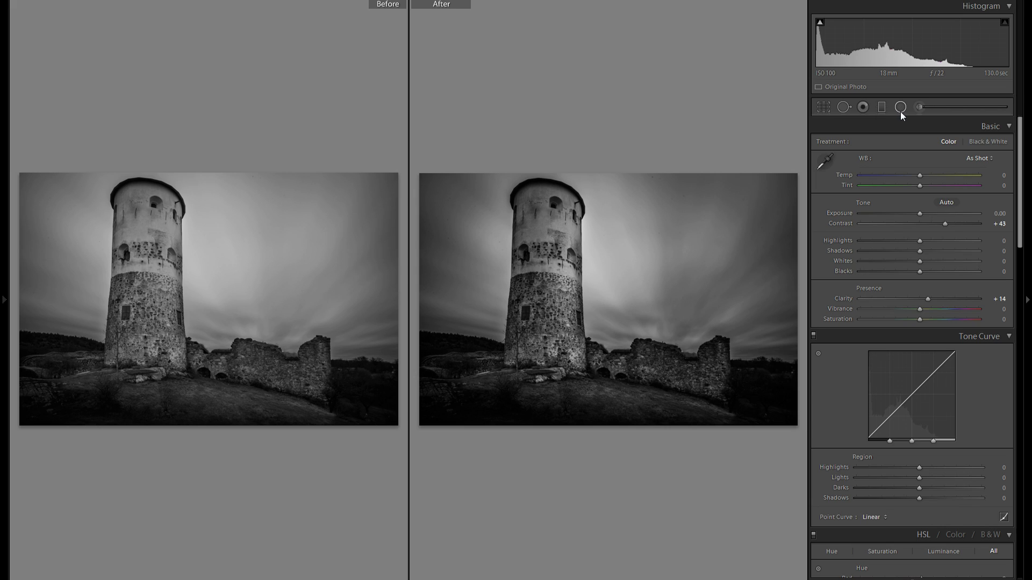
{"action": "key", "text": "y"}
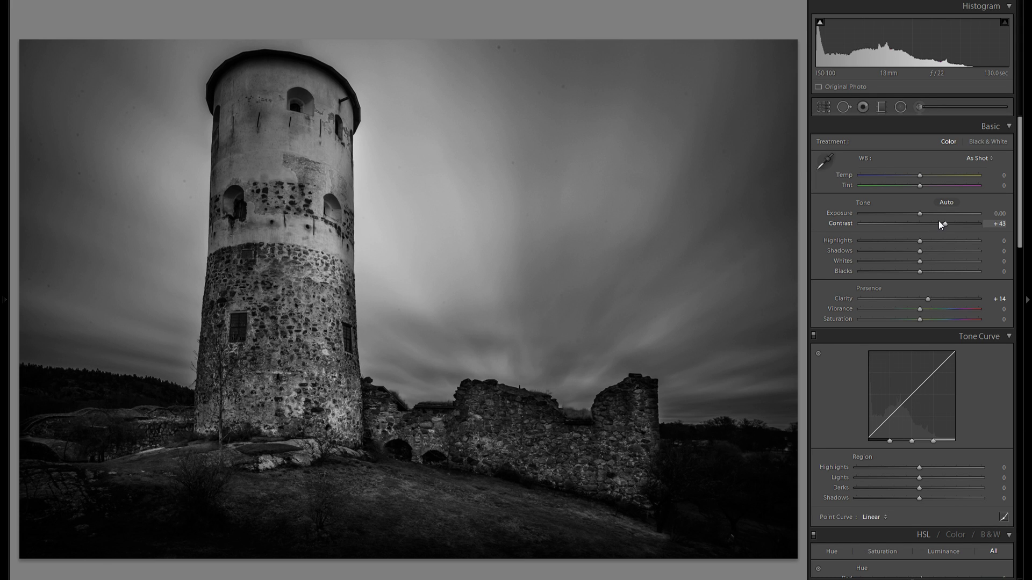
Go to the photo of the fallen tree in the lake and set vibrance to −21 and exposure to −1.15
{"action": "key", "text": "Right"}
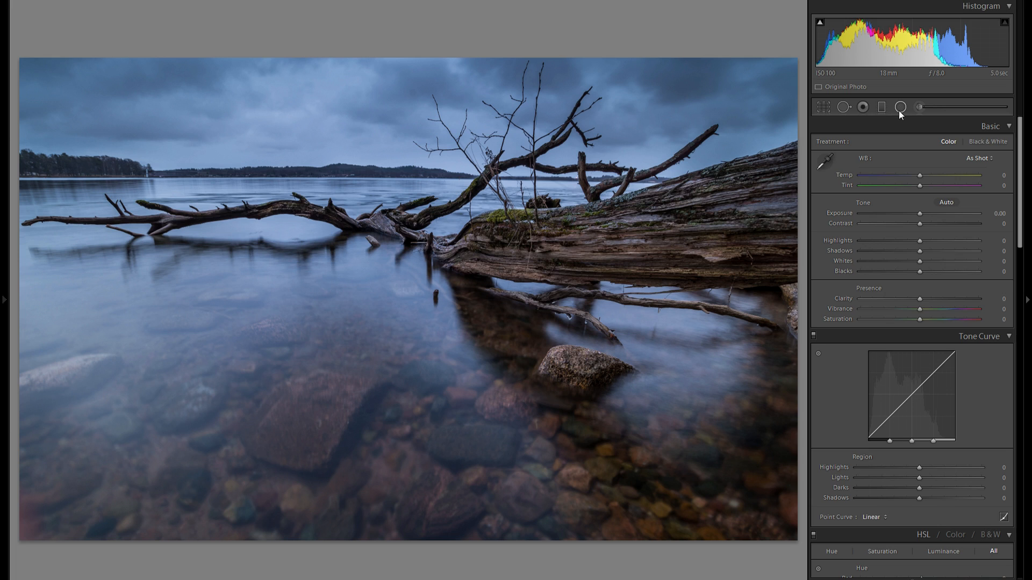
{"action": "left_click_drag", "start_coordinate": [920, 309], "coordinate": [908, 311]}
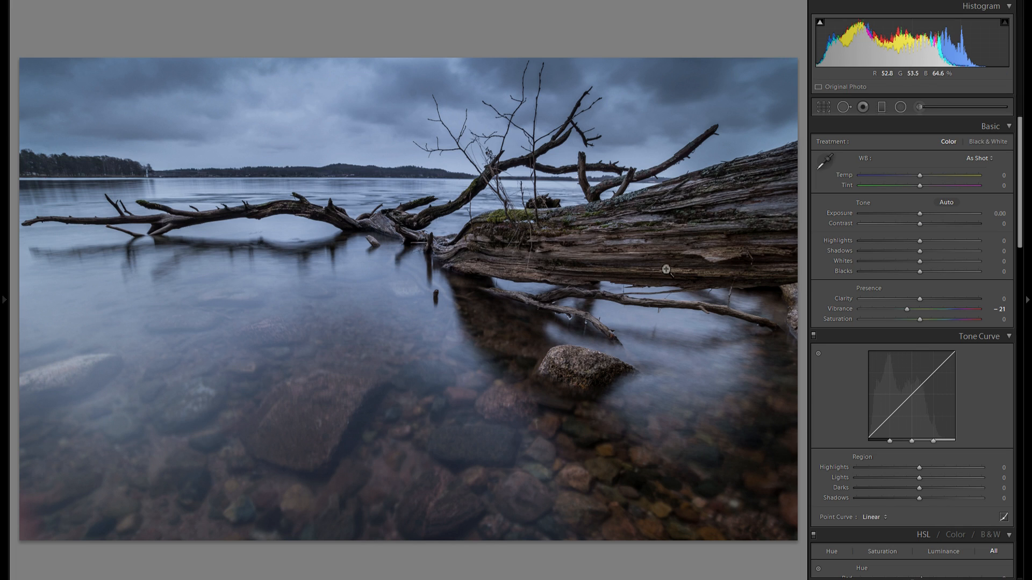
{"action": "left_click_drag", "start_coordinate": [919, 214], "coordinate": [905, 210]}
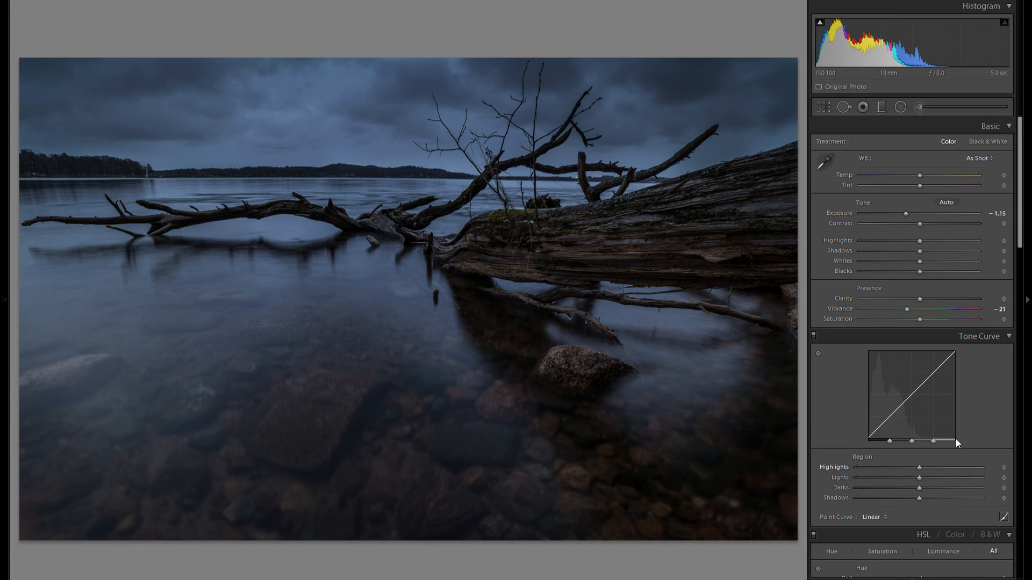
Raise the tone curve's highlights to +100, and set the overall whites to +37 and shadows to −54
{"action": "left_click_drag", "start_coordinate": [947, 466], "coordinate": [1029, 462]}
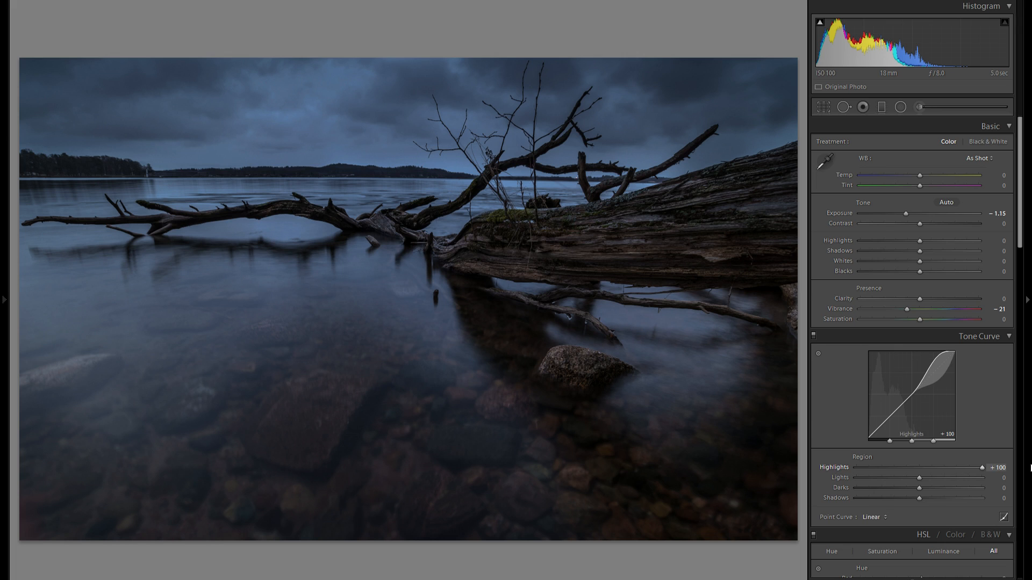
{"action": "left_click_drag", "start_coordinate": [936, 265], "coordinate": [938, 264]}
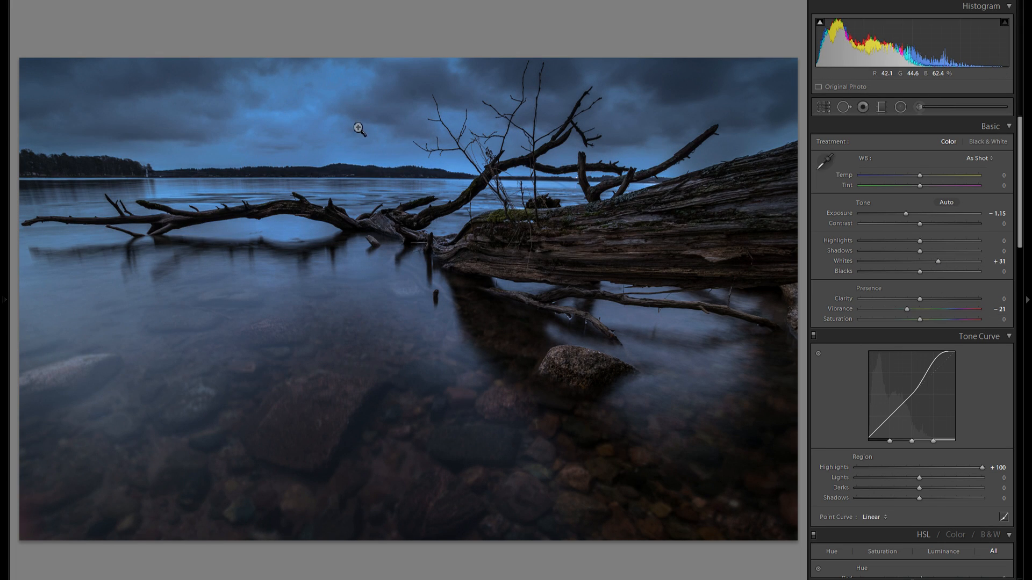
{"action": "left_click_drag", "start_coordinate": [944, 260], "coordinate": [918, 241]}
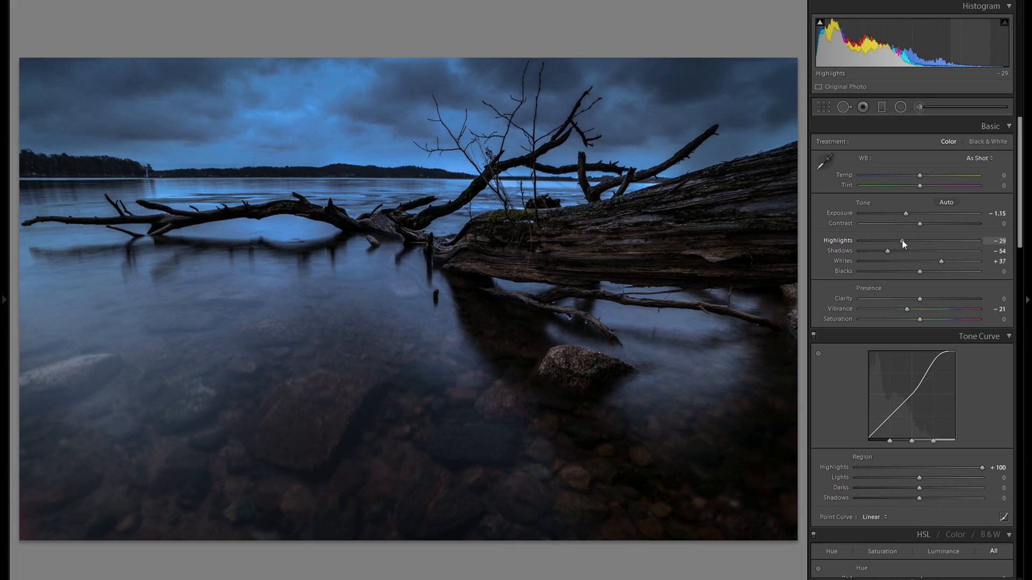
Reset the overall highlights to 0, and try a contrast change before resetting contrast to 0 as well
{"action": "double_click", "coordinate": [837, 240]}
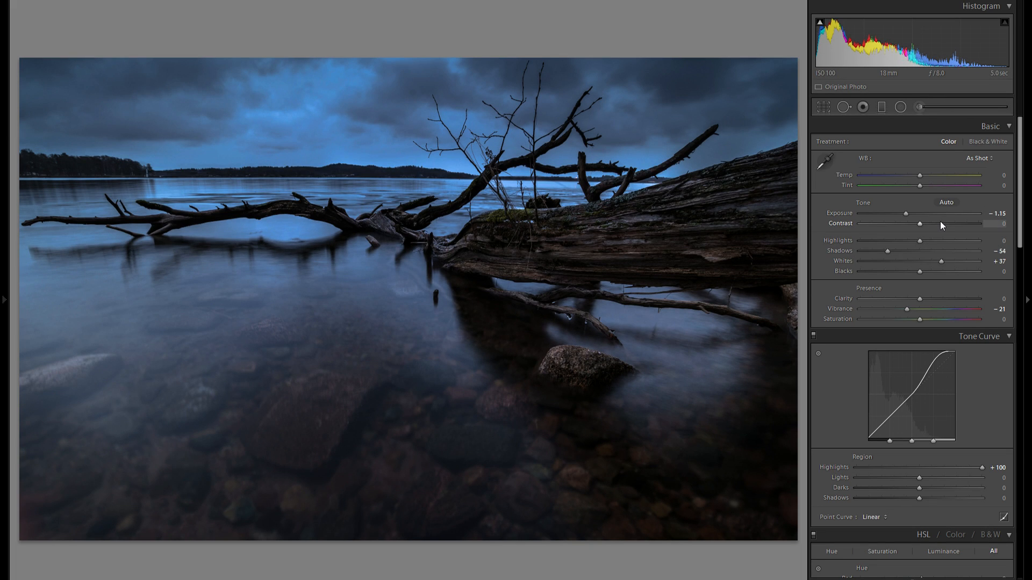
{"action": "left_click_drag", "start_coordinate": [943, 221], "coordinate": [931, 225]}
{"action": "double_click", "coordinate": [835, 223]}
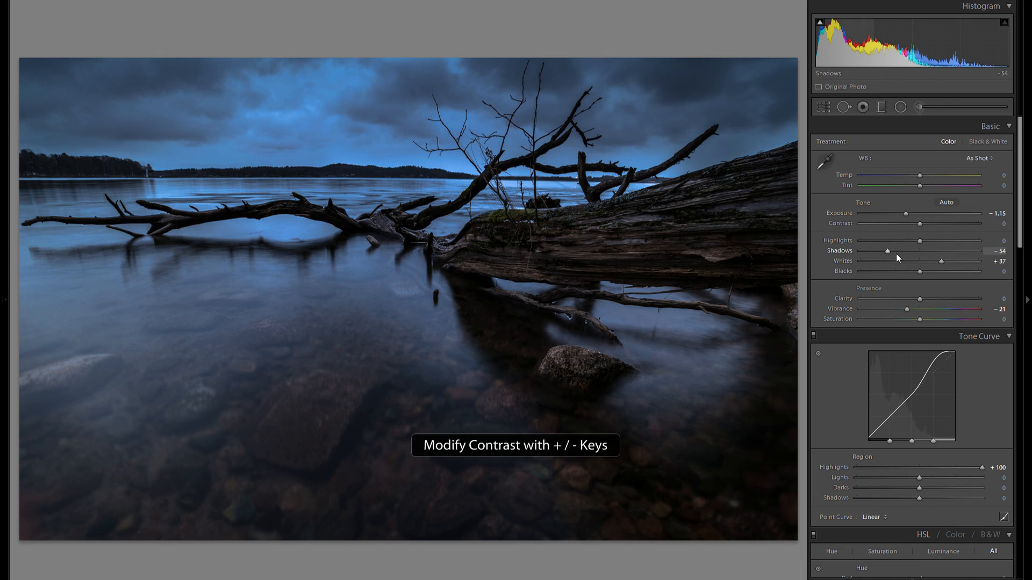
Lower the sky's blue saturation to −24 and purple saturation to −26, and set the blue luminance to +19
{"action": "scroll", "coordinate": [924, 266], "scroll_direction": "down", "scroll_amount": 8}
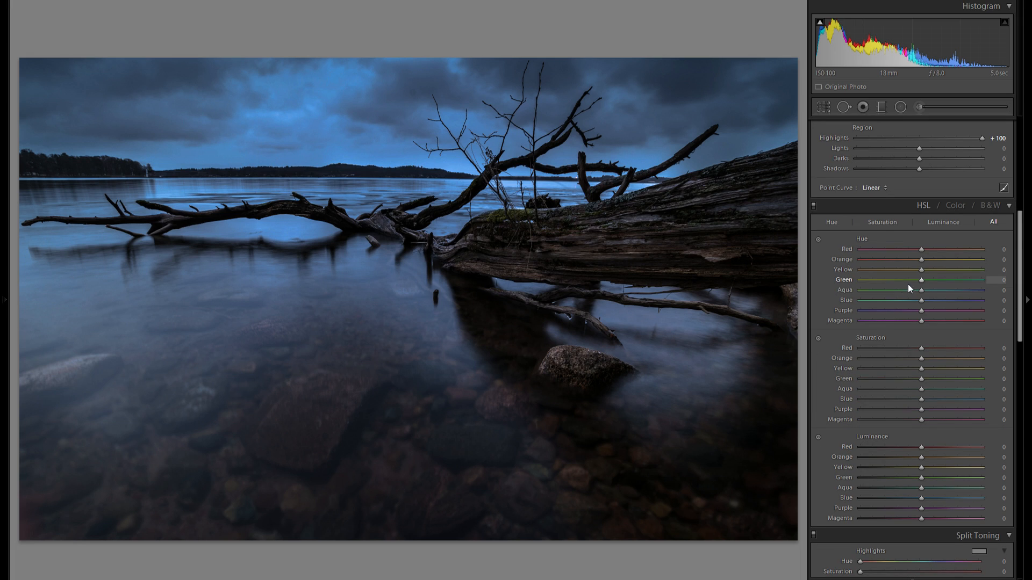
{"action": "scroll", "coordinate": [914, 220], "scroll_direction": "up", "scroll_amount": 2}
{"action": "left_click", "coordinate": [819, 338]}
{"action": "left_click_drag", "start_coordinate": [314, 139], "coordinate": [315, 155]}
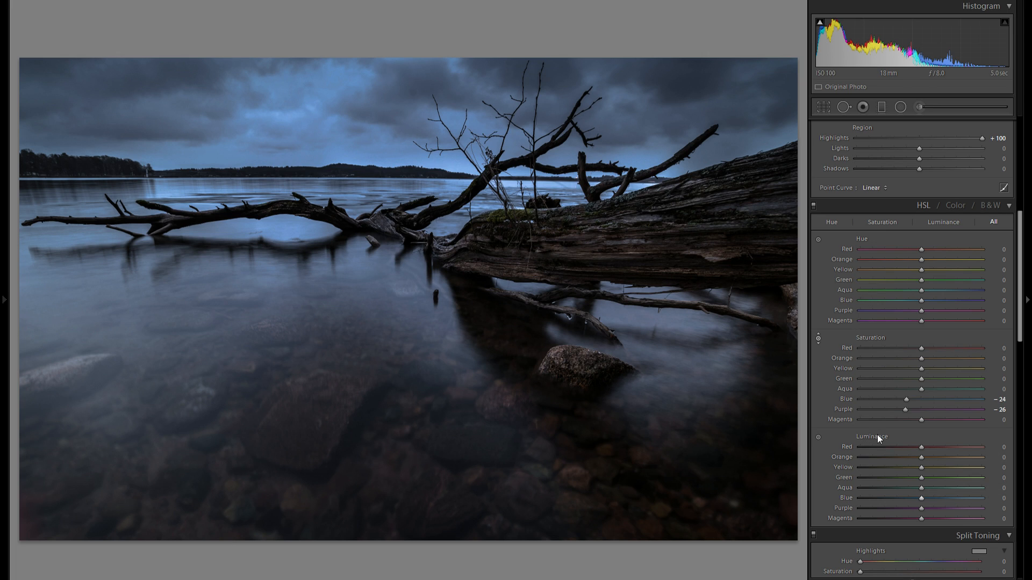
{"action": "left_click_drag", "start_coordinate": [954, 499], "coordinate": [937, 495]}
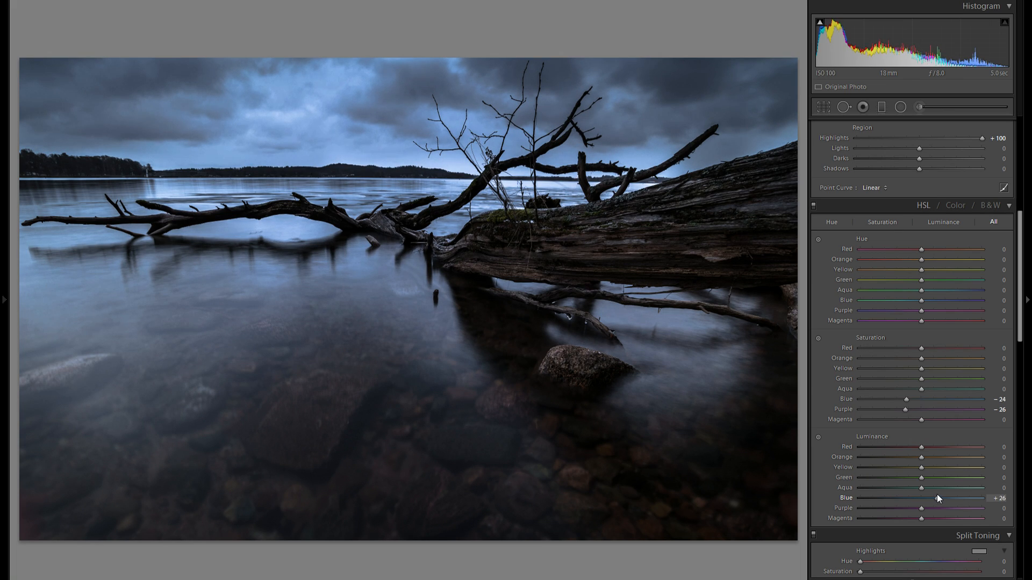
{"action": "left_click_drag", "start_coordinate": [937, 494], "coordinate": [933, 494]}
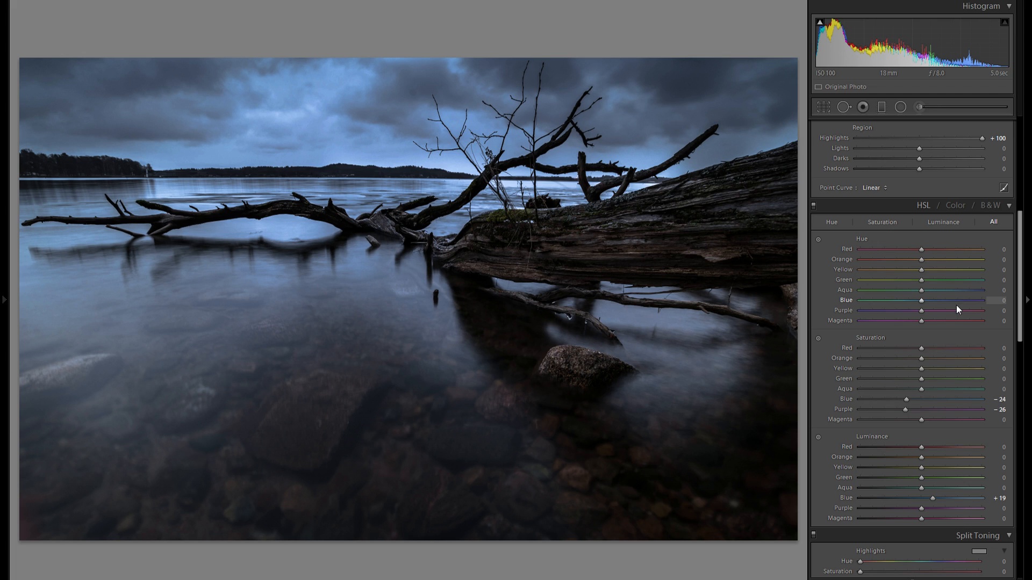
Darken the foreground water and submerged stones with a size 49 adjustment brush at exposure −0.49 and contrast 0
{"action": "scroll", "coordinate": [898, 236], "scroll_direction": "up", "scroll_amount": 5}
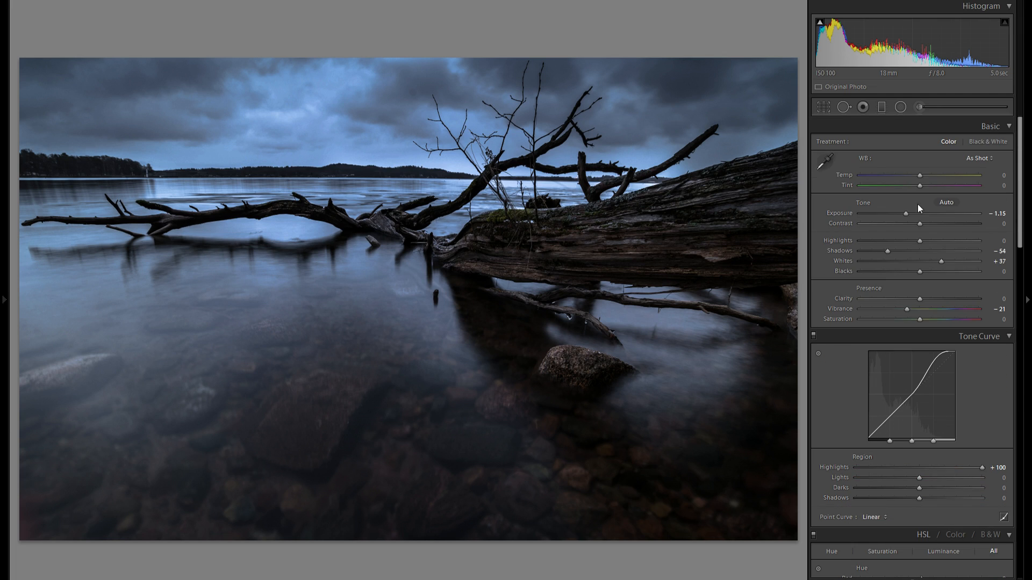
{"action": "left_click", "coordinate": [919, 107]}
{"action": "double_click", "coordinate": [851, 192]}
{"action": "left_click_drag", "start_coordinate": [918, 183], "coordinate": [911, 182]}
{"action": "scroll", "coordinate": [523, 334], "scroll_direction": "up", "scroll_amount": 1}
{"action": "scroll", "coordinate": [71, 344], "scroll_direction": "up", "scroll_amount": 1}
{"action": "mouse_move", "coordinate": [71, 334]}
{"action": "left_mouse_down"}
{"action": "mouse_move", "coordinate": [71, 353]}
{"action": "mouse_move", "coordinate": [129, 408]}
{"action": "mouse_move", "coordinate": [75, 268]}
{"action": "left_mouse_up"}
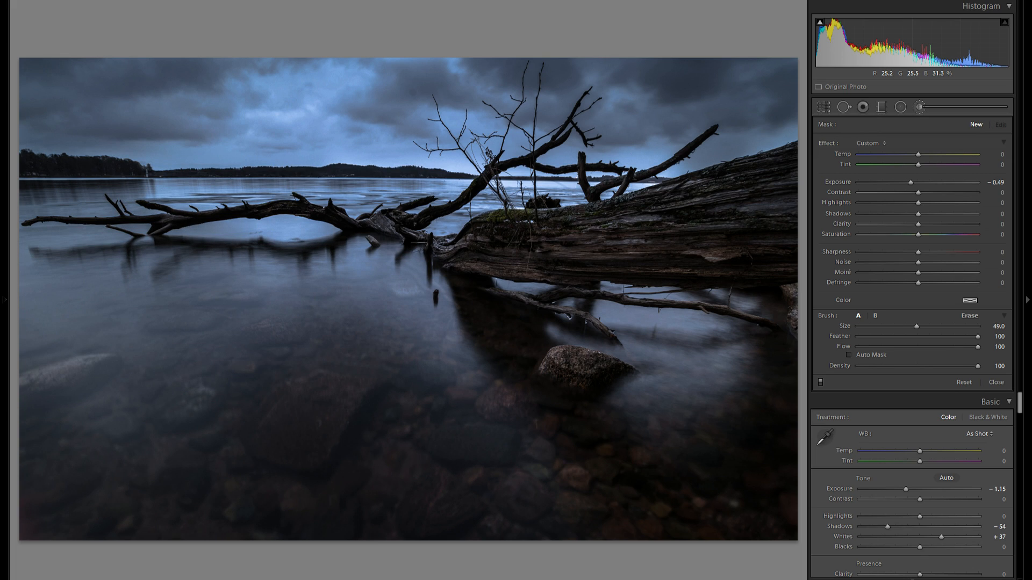
{"action": "mouse_move", "coordinate": [75, 268]}
{"action": "left_mouse_down"}
{"action": "mouse_move", "coordinate": [715, 118]}
{"action": "mouse_move", "coordinate": [694, 441]}
{"action": "left_mouse_up"}
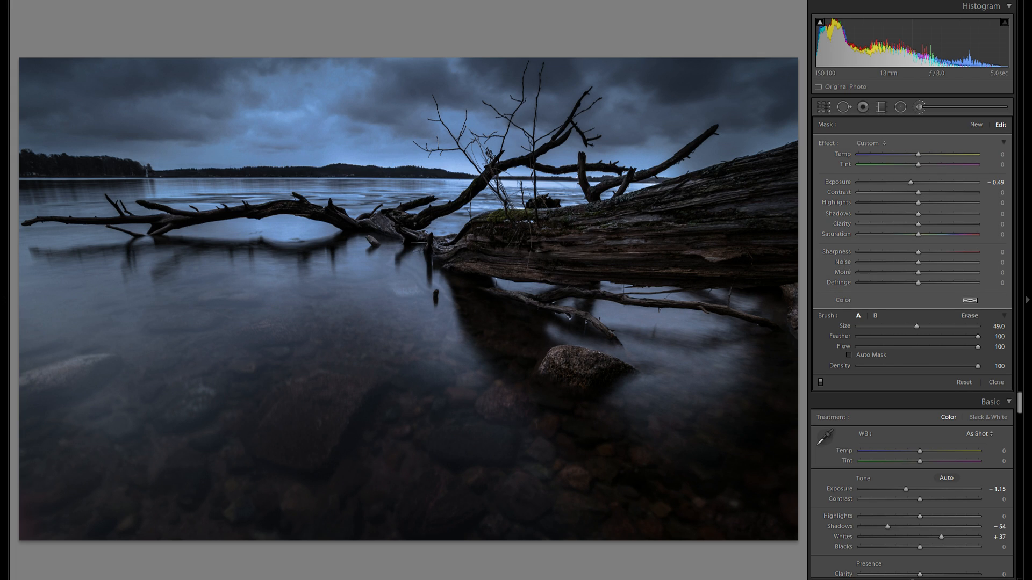
{"action": "left_click", "coordinate": [918, 107]}
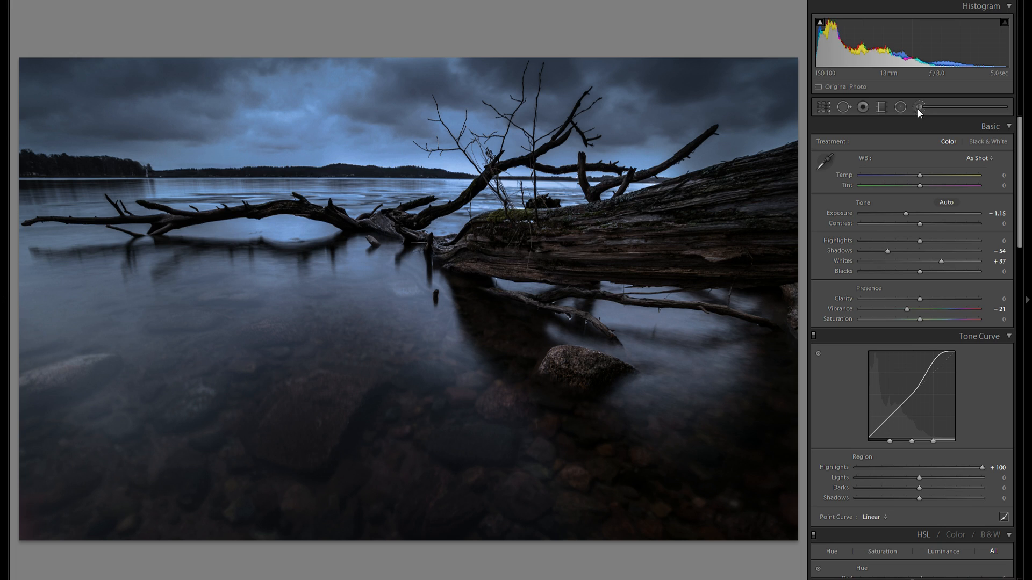
Set the lake photo's overall contrast to −25
{"action": "left_click", "coordinate": [909, 225]}
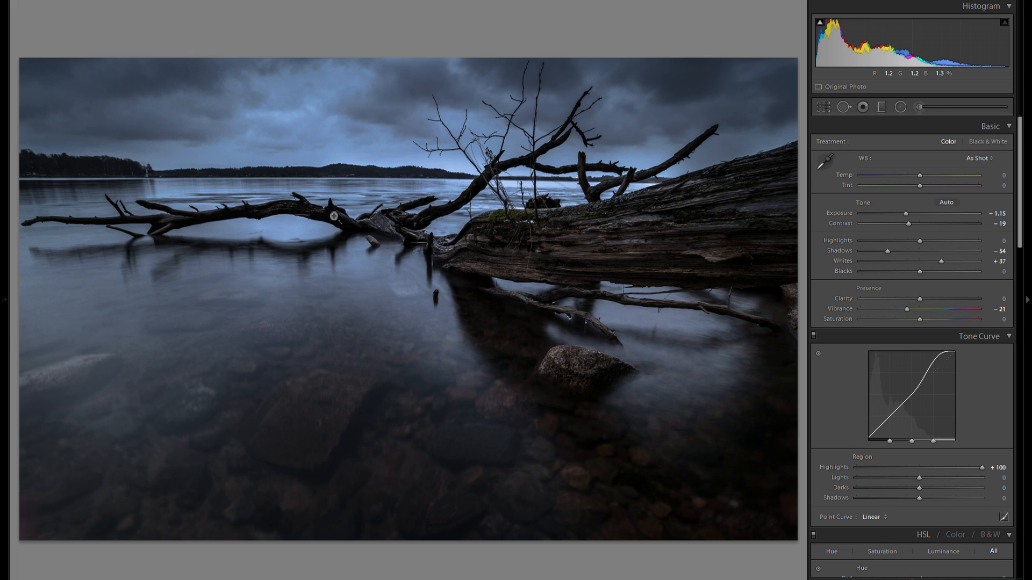
{"action": "left_click_drag", "start_coordinate": [908, 224], "coordinate": [904, 224]}
Draw a radial filter at exposure 0.49 and position it over the bright clouds above the lake
{"action": "left_click", "coordinate": [900, 107]}
{"action": "mouse_move", "coordinate": [295, 304]}
{"action": "left_mouse_down"}
{"action": "mouse_move", "coordinate": [511, 346]}
{"action": "mouse_move", "coordinate": [507, 386]}
{"action": "left_mouse_up"}
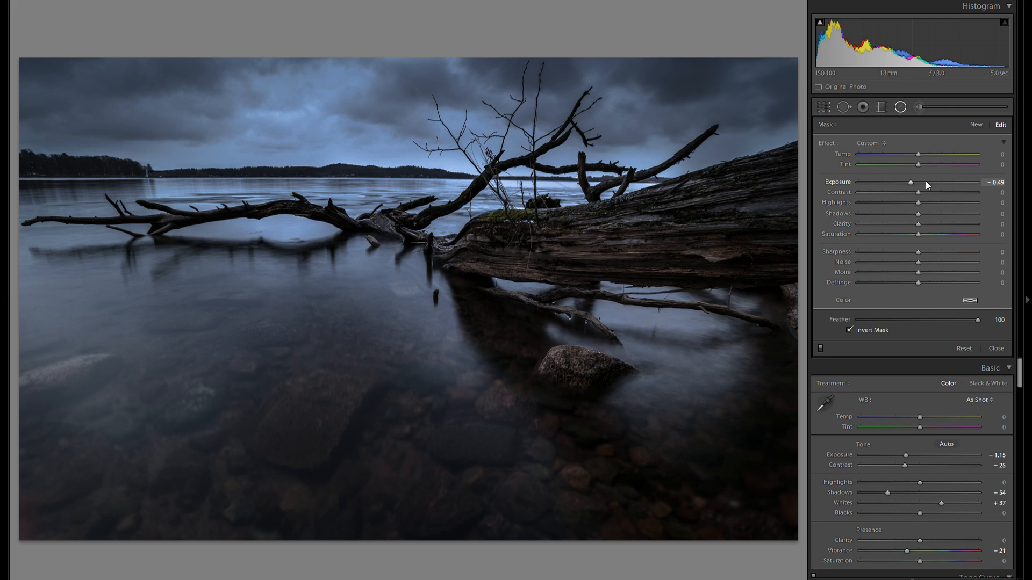
{"action": "left_click", "coordinate": [926, 182]}
{"action": "left_click_drag", "start_coordinate": [310, 263], "coordinate": [304, 97]}
Place duplicates of the brightening radial filter over the open water and the foreground rock, shrinking the rock's ellipse to fit it
{"action": "right_click", "coordinate": [362, 111]}
{"action": "left_click", "coordinate": [385, 121]}
{"action": "left_click_drag", "start_coordinate": [381, 198], "coordinate": [573, 392]}
{"action": "right_click", "coordinate": [325, 338]}
{"action": "left_click", "coordinate": [347, 345]}
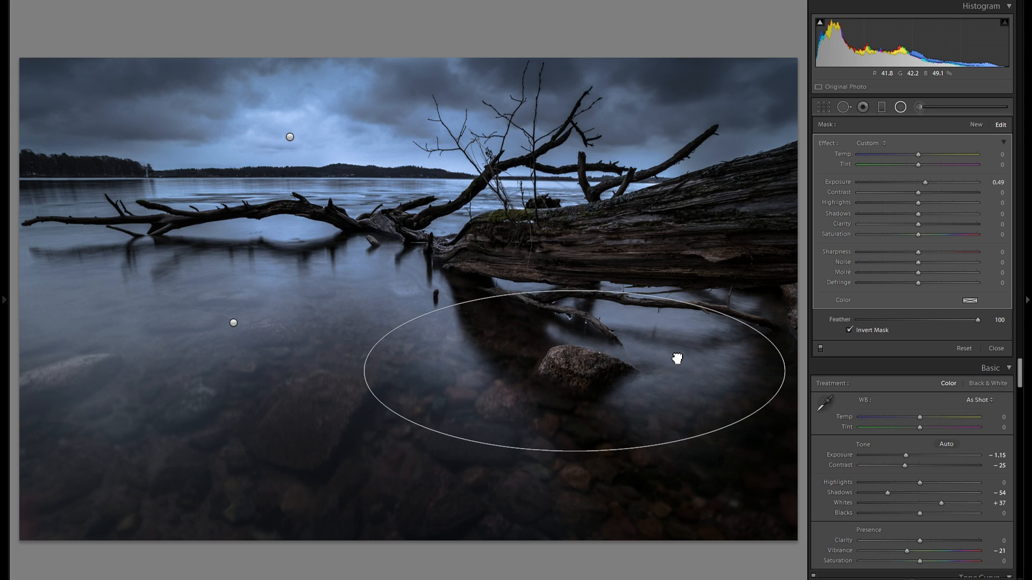
{"action": "left_click_drag", "start_coordinate": [574, 293], "coordinate": [579, 349]}
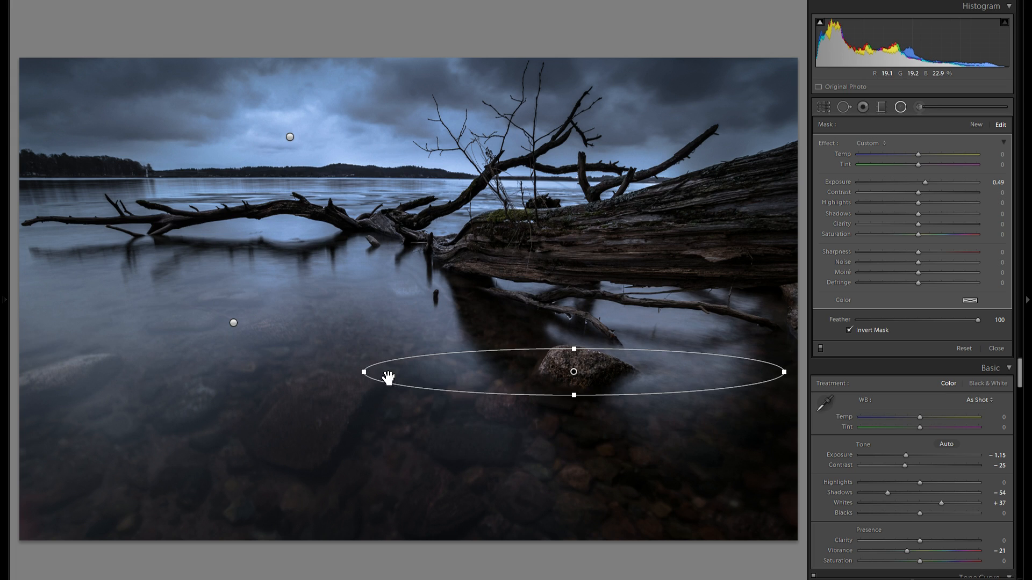
{"action": "left_click_drag", "start_coordinate": [364, 372], "coordinate": [491, 371]}
Duplicate the rock's radial filter onto the upper part of the tree trunk and set that copy's exposure to −1.00
{"action": "left_click_drag", "start_coordinate": [597, 366], "coordinate": [735, 236]}
{"action": "right_click", "coordinate": [595, 360]}
{"action": "left_click", "coordinate": [609, 368]}
{"action": "left_click_drag", "start_coordinate": [582, 242], "coordinate": [669, 215]}
{"action": "left_click_drag", "start_coordinate": [730, 196], "coordinate": [763, 175]}
{"action": "left_click_drag", "start_coordinate": [924, 179], "coordinate": [910, 184]}
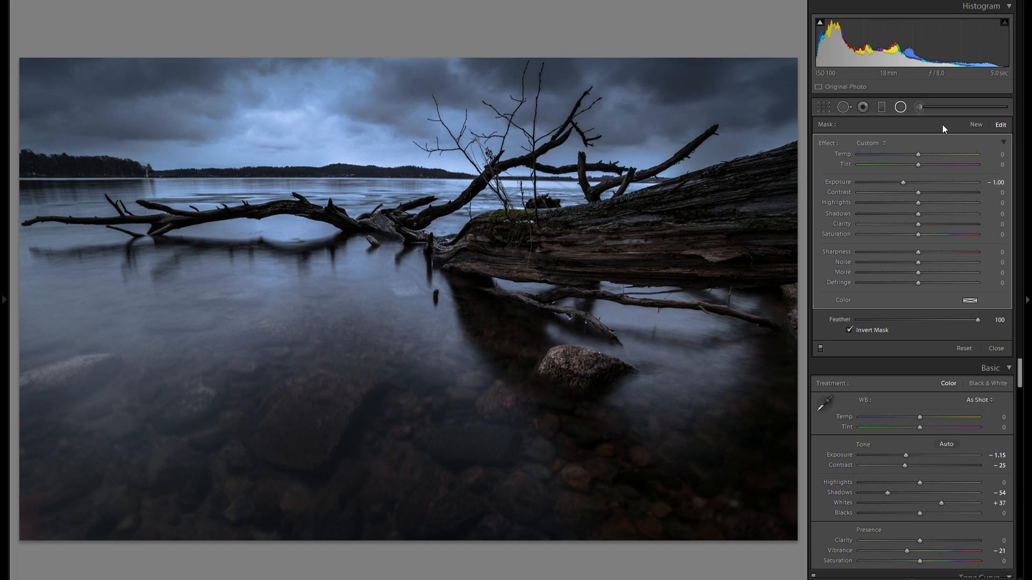
Add a new radial filter along the middle of the trunk at exposure 0.67 and clarity 25, and duplicate it there
{"action": "left_click", "coordinate": [976, 125]}
{"action": "left_click_drag", "start_coordinate": [547, 228], "coordinate": [714, 247]}
{"action": "left_click_drag", "start_coordinate": [911, 183], "coordinate": [927, 182]}
{"action": "left_click", "coordinate": [934, 224]}
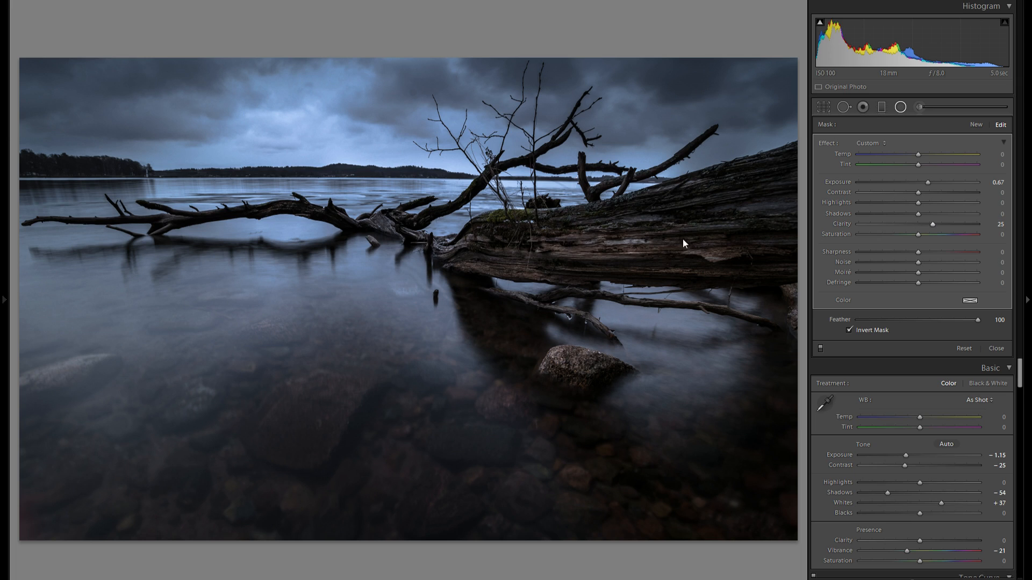
{"action": "left_click_drag", "start_coordinate": [592, 246], "coordinate": [605, 263]}
{"action": "right_click", "coordinate": [563, 239]}
{"action": "left_click", "coordinate": [594, 240]}
{"action": "right_click", "coordinate": [606, 262]}
{"action": "left_click", "coordinate": [652, 266]}
{"action": "left_click_drag", "start_coordinate": [465, 245], "coordinate": [380, 314]}
{"action": "right_click", "coordinate": [380, 305]}
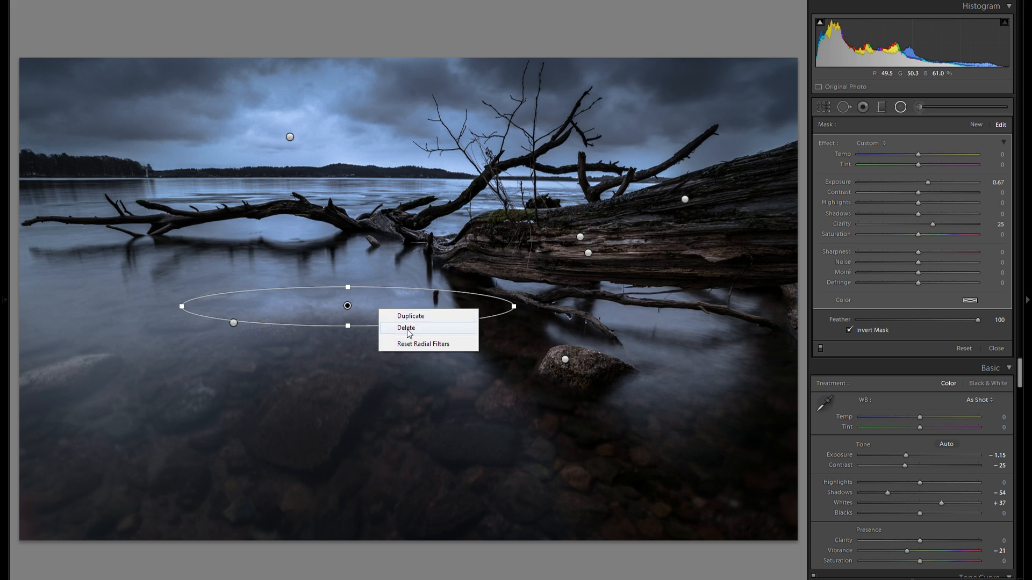
{"action": "left_click", "coordinate": [406, 327]}
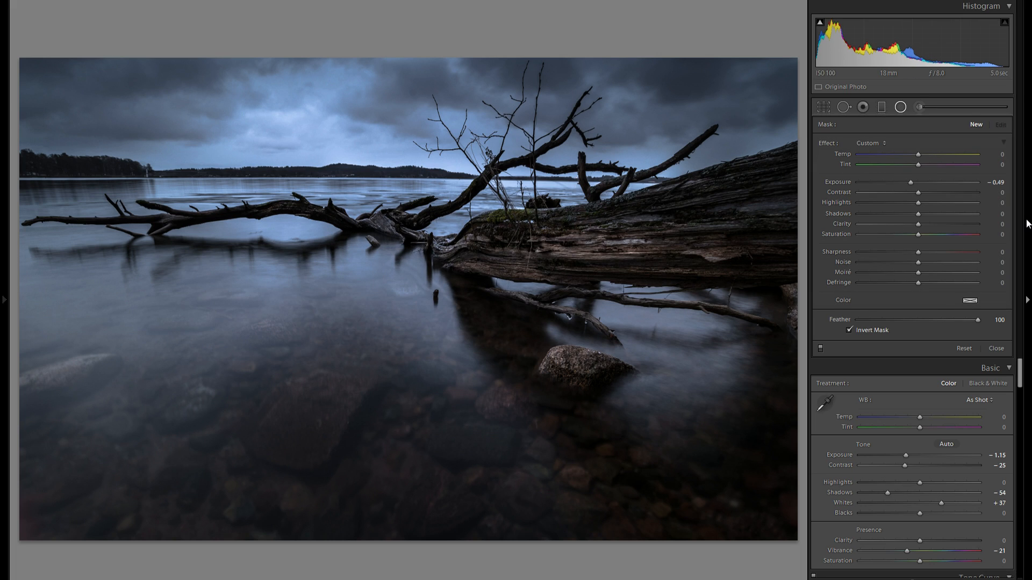
Darken the water by the far shore at the lake photo's edge with a size 51 adjustment brush at exposure −0.42
{"action": "left_click", "coordinate": [921, 105]}
{"action": "left_click_drag", "start_coordinate": [913, 184], "coordinate": [915, 184]}
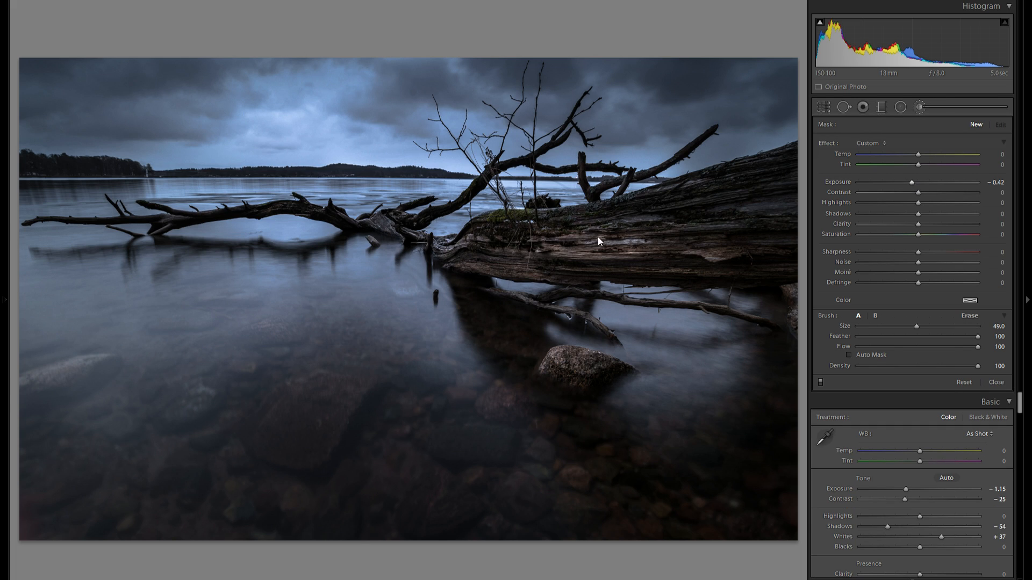
{"action": "scroll", "coordinate": [54, 206], "scroll_direction": "up", "scroll_amount": 2}
{"action": "left_click_drag", "start_coordinate": [55, 196], "coordinate": [57, 206]}
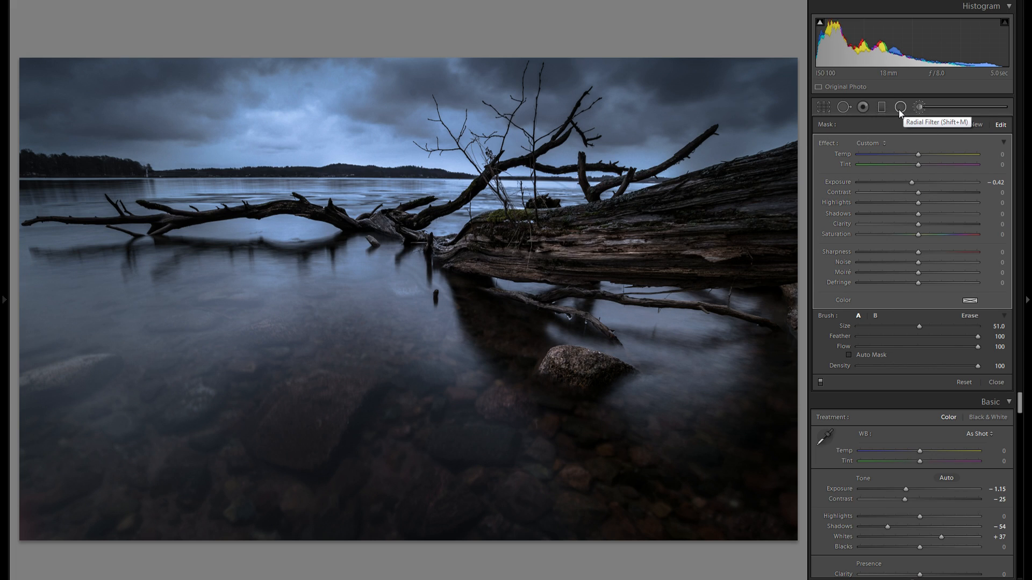
{"action": "left_click", "coordinate": [916, 105]}
{"action": "left_click", "coordinate": [915, 106]}
Compare the lake photo before and after the edit and review its tone curve and HSL settings
{"action": "key", "text": "y"}
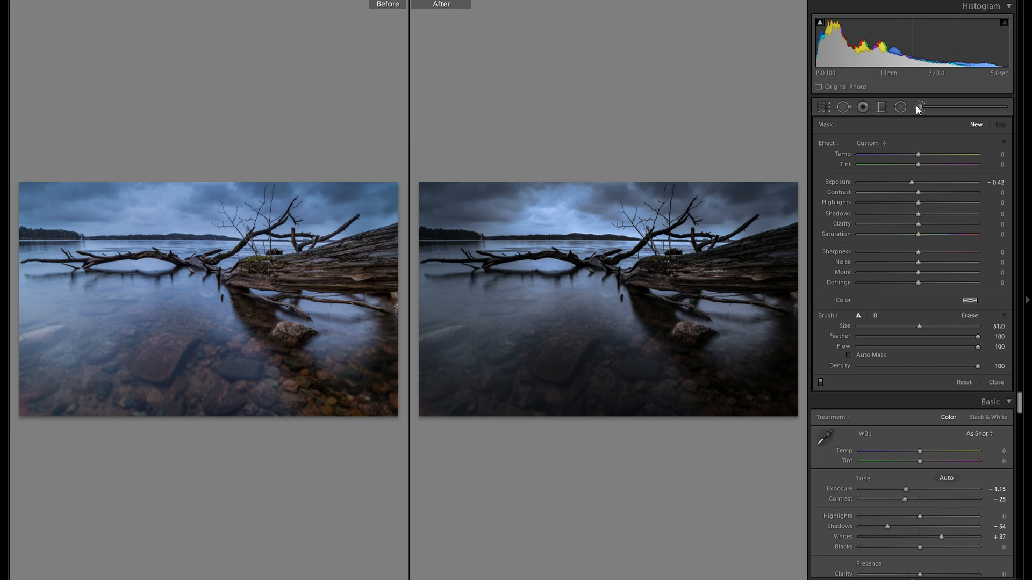
{"action": "key", "text": "y"}
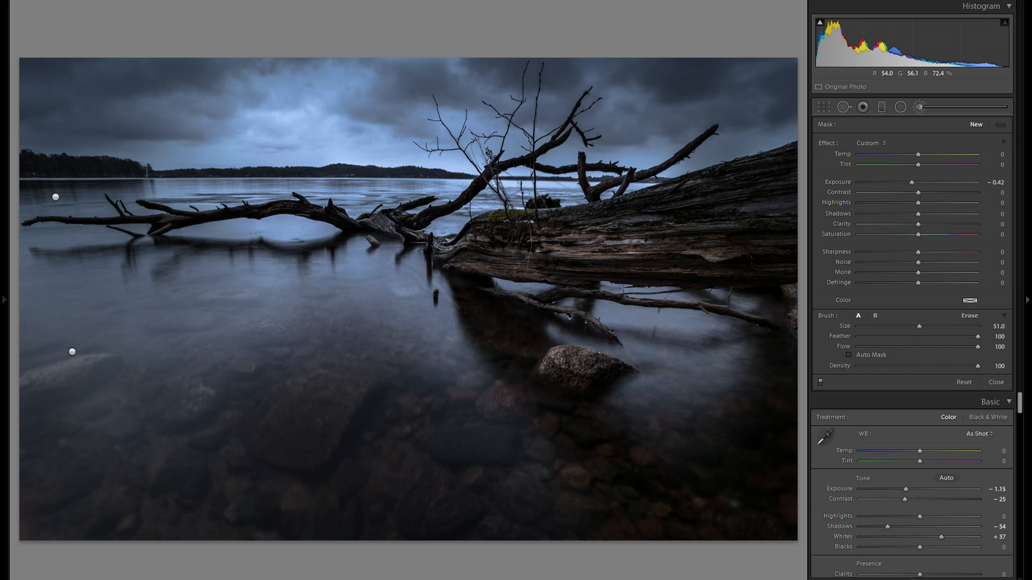
{"action": "left_click", "coordinate": [920, 108]}
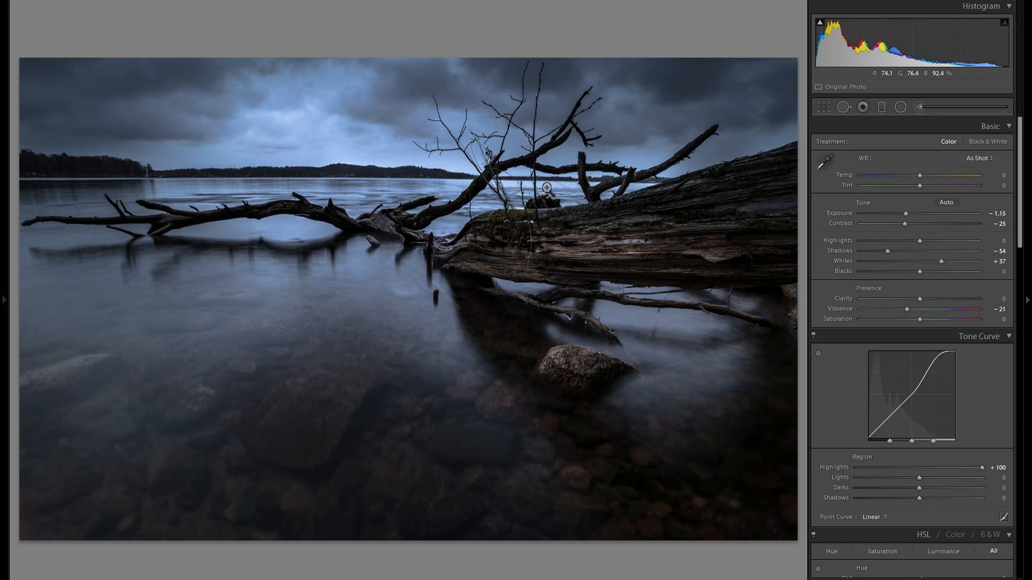
{"action": "key", "text": "y"}
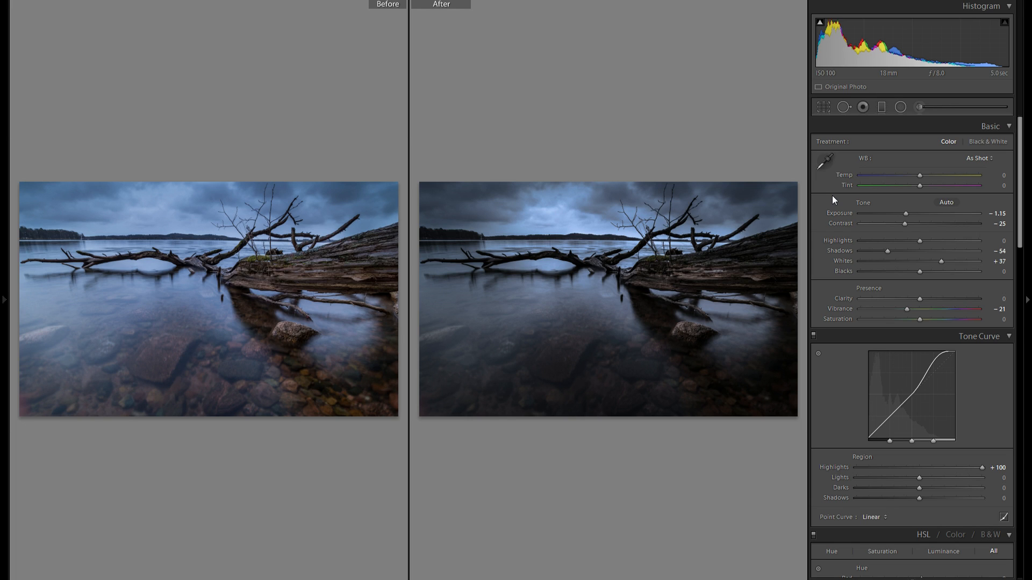
{"action": "scroll", "coordinate": [914, 322], "scroll_direction": "down", "scroll_amount": 6}
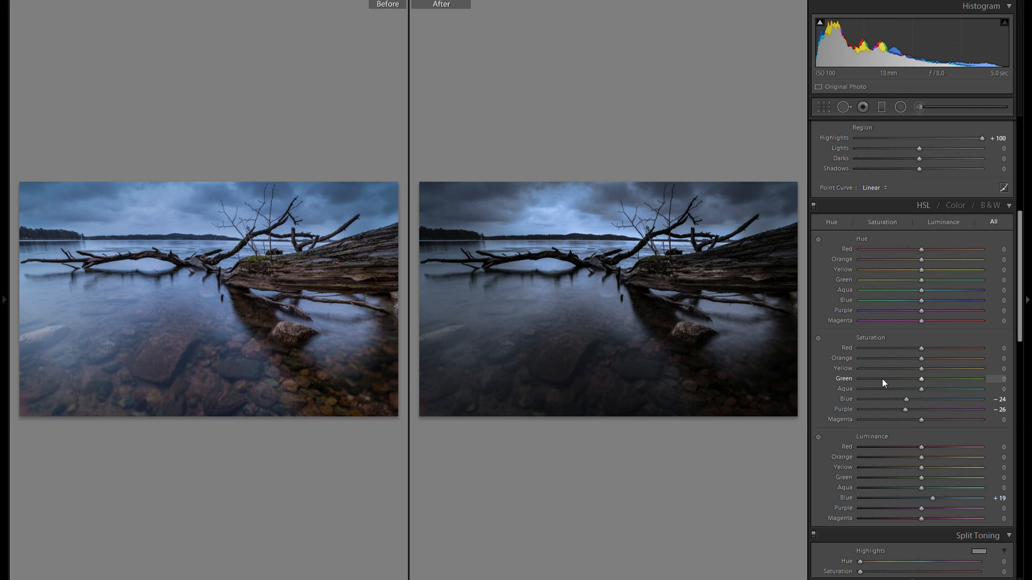
{"action": "key", "text": "y"}
{"action": "scroll", "coordinate": [875, 283], "scroll_direction": "up", "scroll_amount": 5}
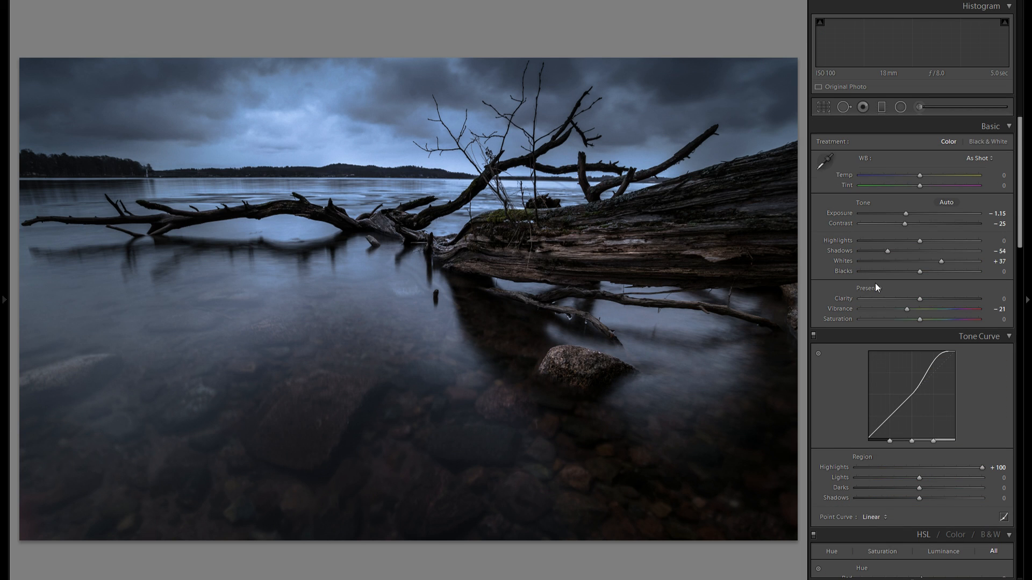
Go to the sunset photo and brighten its sky with a graduated filter ending just above the horizon at exposure 0.23
{"action": "key", "text": "Right"}
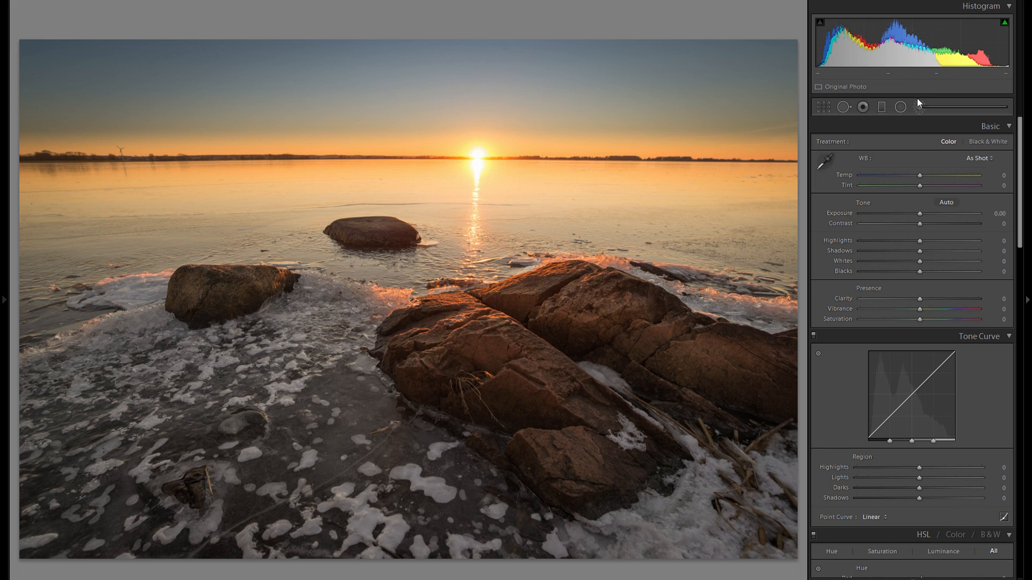
{"action": "left_click", "coordinate": [881, 107]}
{"action": "left_click_drag", "start_coordinate": [371, 149], "coordinate": [385, 129]}
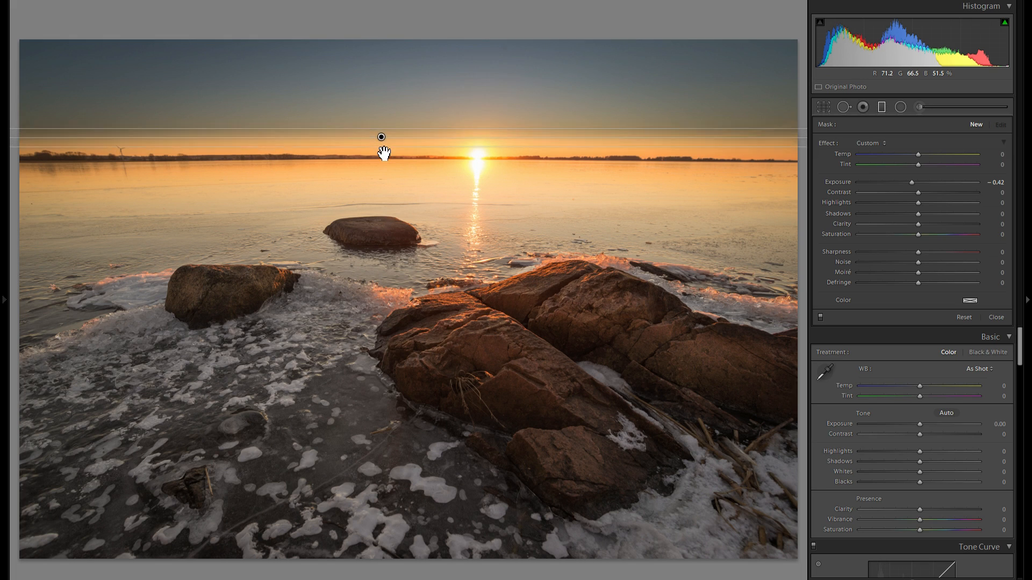
{"action": "left_click_drag", "start_coordinate": [913, 183], "coordinate": [922, 184]}
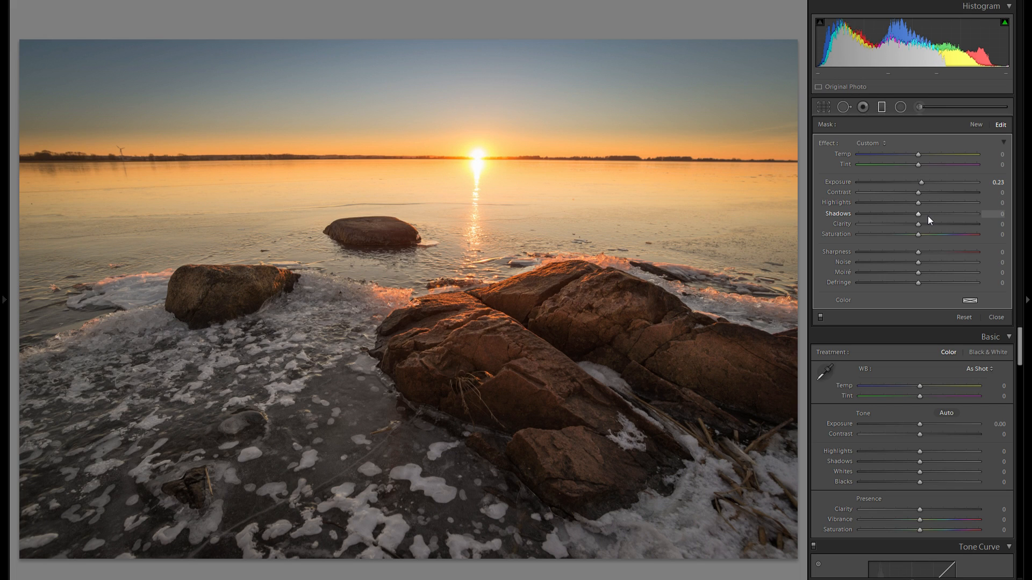
{"action": "left_click", "coordinate": [883, 108]}
Darken the icy foreground along the bottom of the sunset photo with a size 54 adjustment brush at exposure −0.60
{"action": "left_click", "coordinate": [924, 106]}
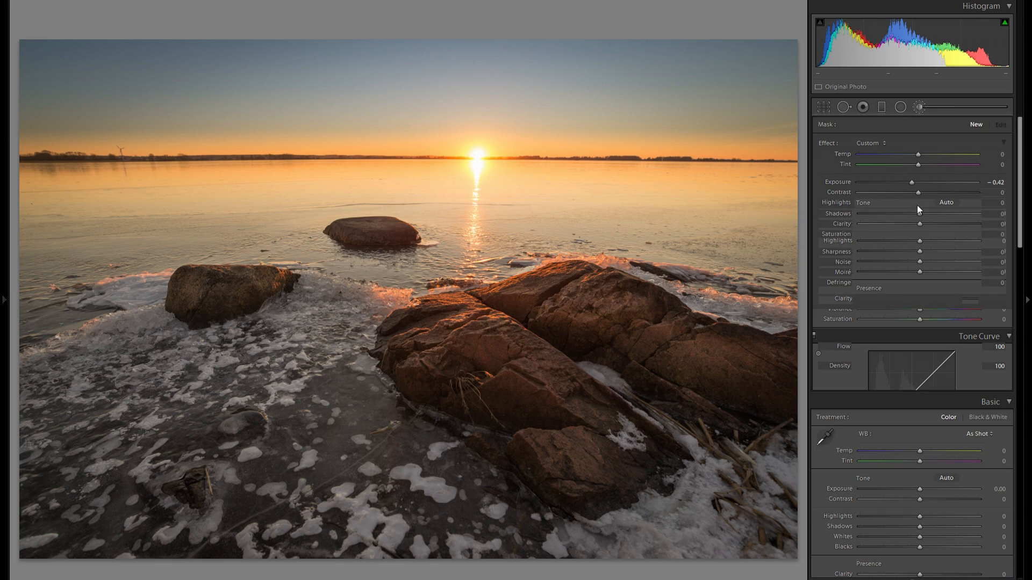
{"action": "left_click_drag", "start_coordinate": [918, 182], "coordinate": [909, 182]}
{"action": "scroll", "coordinate": [81, 430], "scroll_direction": "up", "scroll_amount": 2}
{"action": "mouse_move", "coordinate": [80, 430]}
{"action": "left_mouse_down"}
{"action": "mouse_move", "coordinate": [188, 516]}
{"action": "mouse_move", "coordinate": [537, 548]}
{"action": "left_mouse_up"}
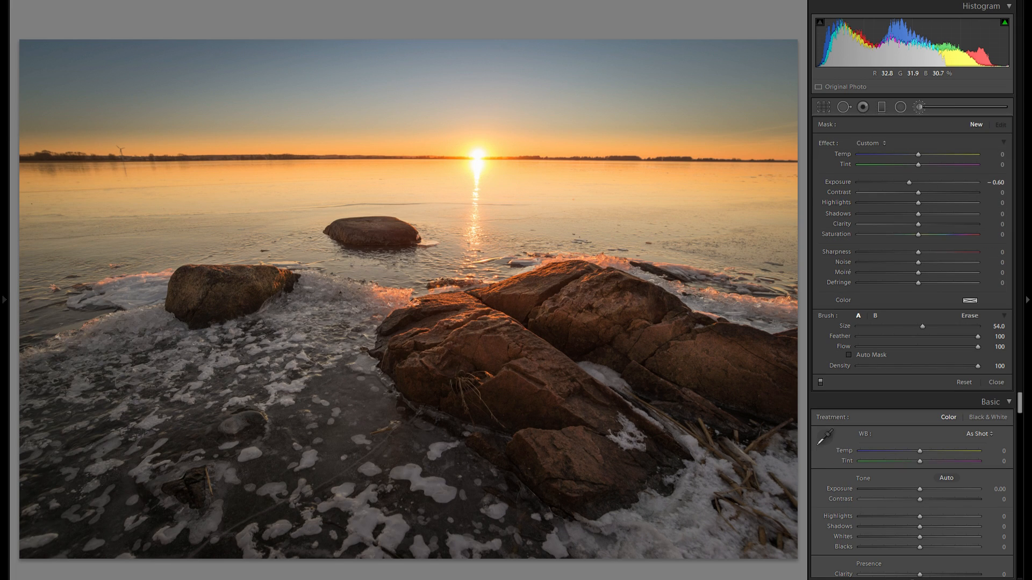
{"action": "left_click", "coordinate": [918, 105]}
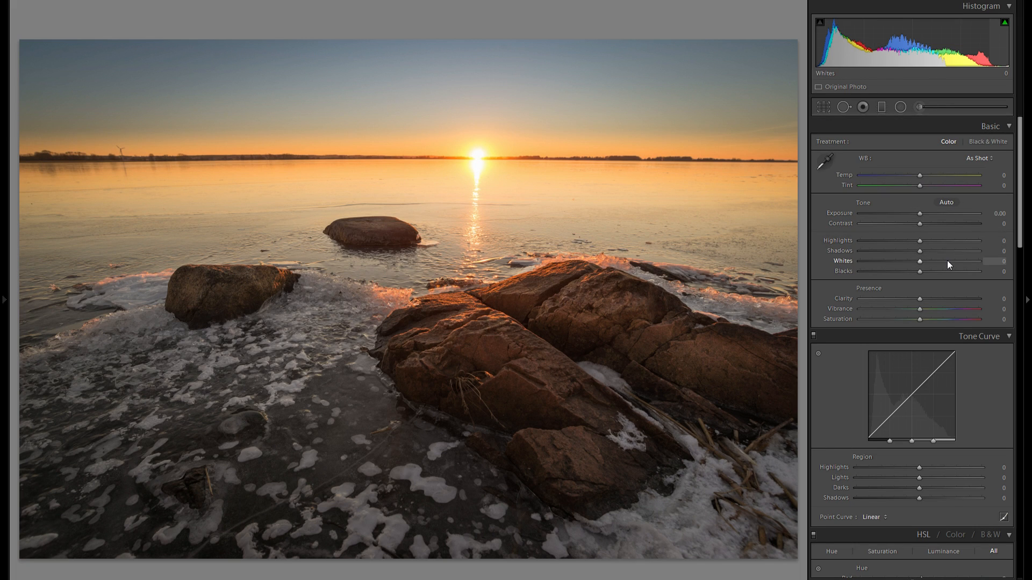
Set the sunset photo's whites to +25 and the tone curve highlights to +18
{"action": "scroll", "coordinate": [946, 263], "scroll_direction": "up", "scroll_amount": 5}
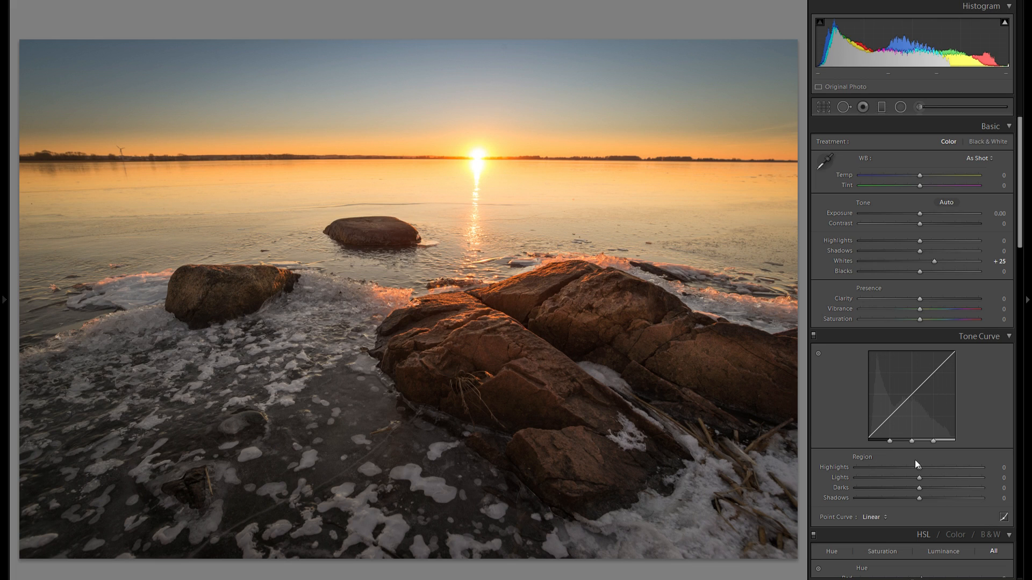
{"action": "mouse_move", "coordinate": [932, 469]}
{"action": "left_mouse_down"}
{"action": "mouse_move", "coordinate": [941, 469]}
{"action": "mouse_move", "coordinate": [930, 470]}
{"action": "left_mouse_up"}
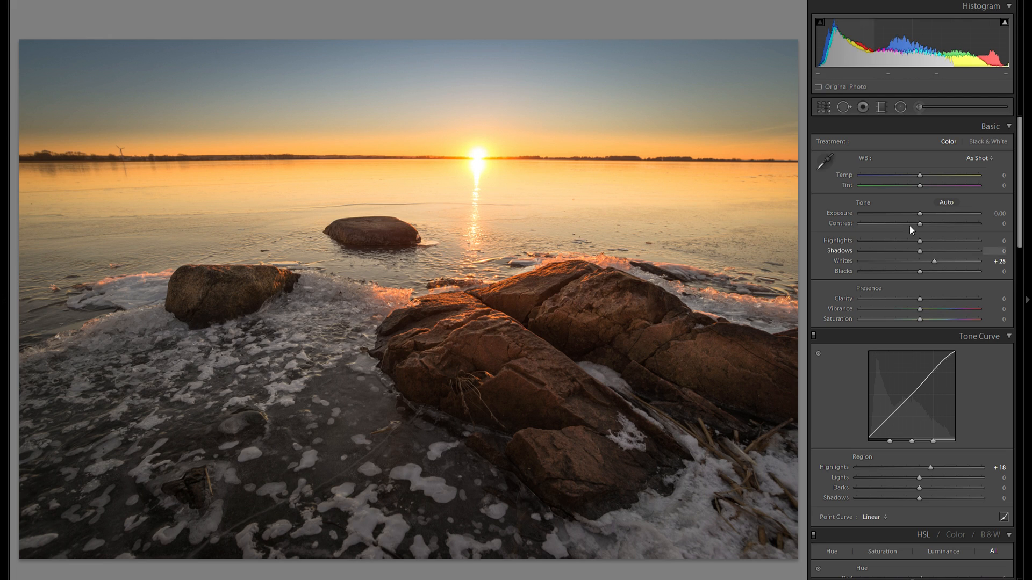
Add a diagonal graduated filter from the sun towards the foreground with exposure 0, a warm color of hue 41 and saturation 20, and slight magenta tint
{"action": "left_click", "coordinate": [882, 106]}
{"action": "left_click_drag", "start_coordinate": [474, 189], "coordinate": [265, 369]}
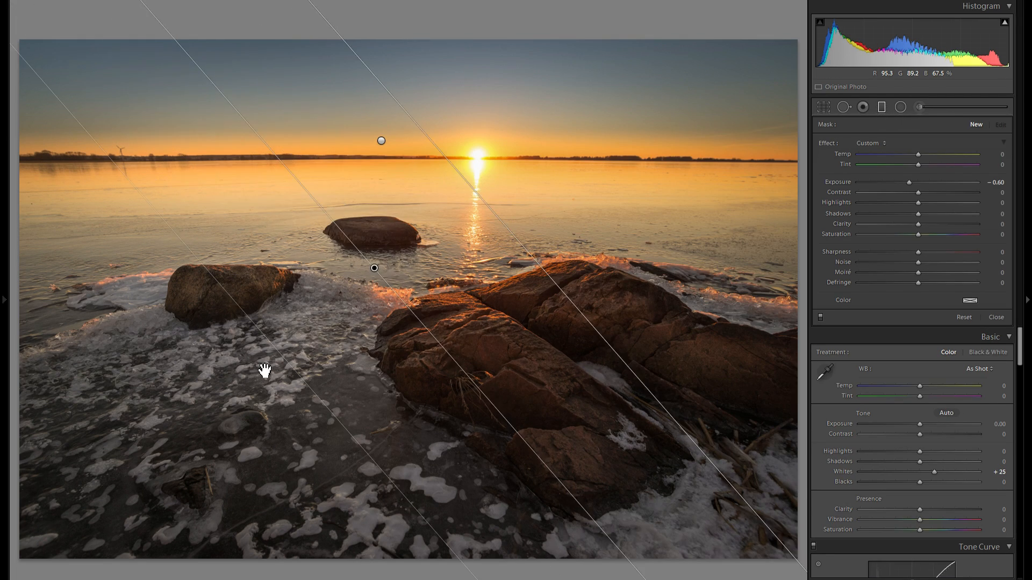
{"action": "double_click", "coordinate": [841, 182]}
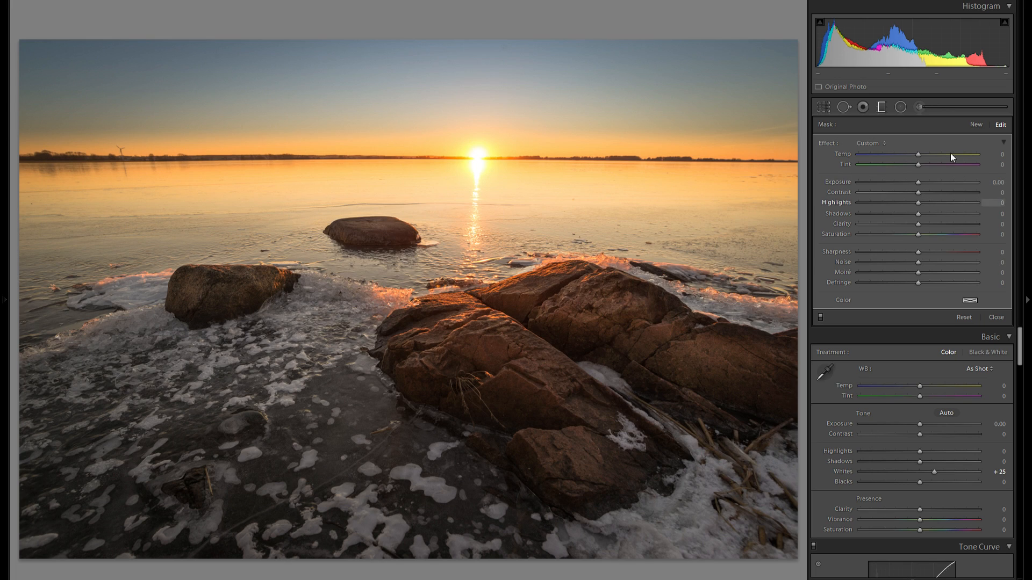
{"action": "left_click", "coordinate": [968, 301]}
{"action": "left_click", "coordinate": [848, 331]}
{"action": "left_click_drag", "start_coordinate": [848, 332], "coordinate": [846, 340]}
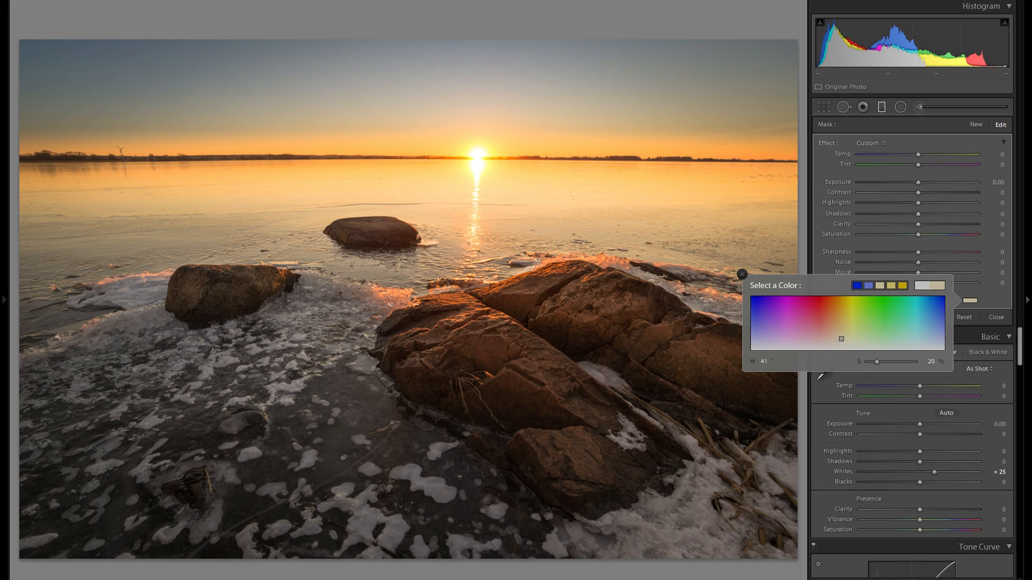
{"action": "left_click", "coordinate": [742, 274]}
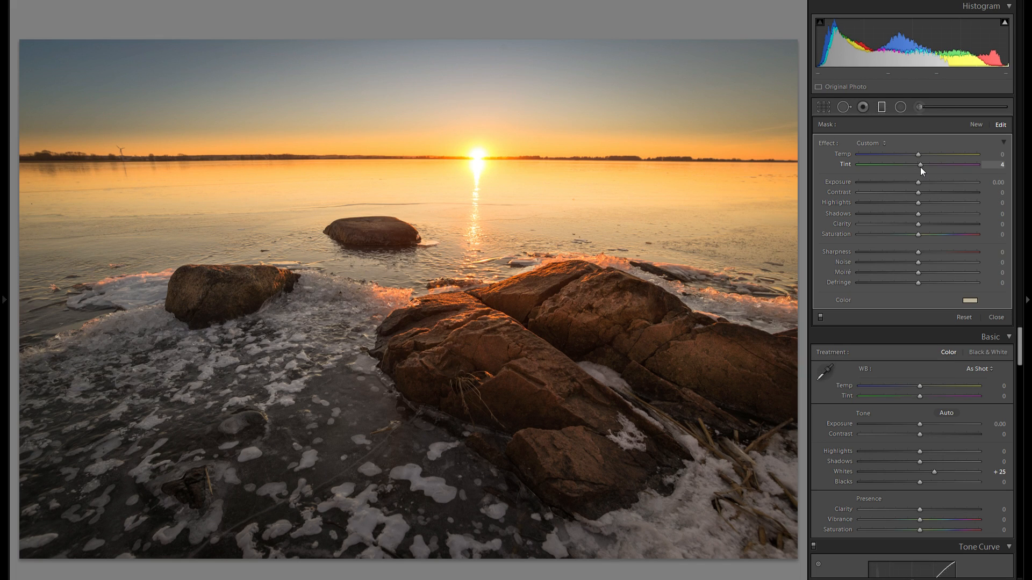
{"action": "left_click_drag", "start_coordinate": [926, 167], "coordinate": [922, 168]}
Cool the icy foreground with a new graduated filter rising from the bottom, at exposure 0 and temperature −18
{"action": "left_click", "coordinate": [972, 124]}
{"action": "left_click_drag", "start_coordinate": [302, 440], "coordinate": [300, 253]}
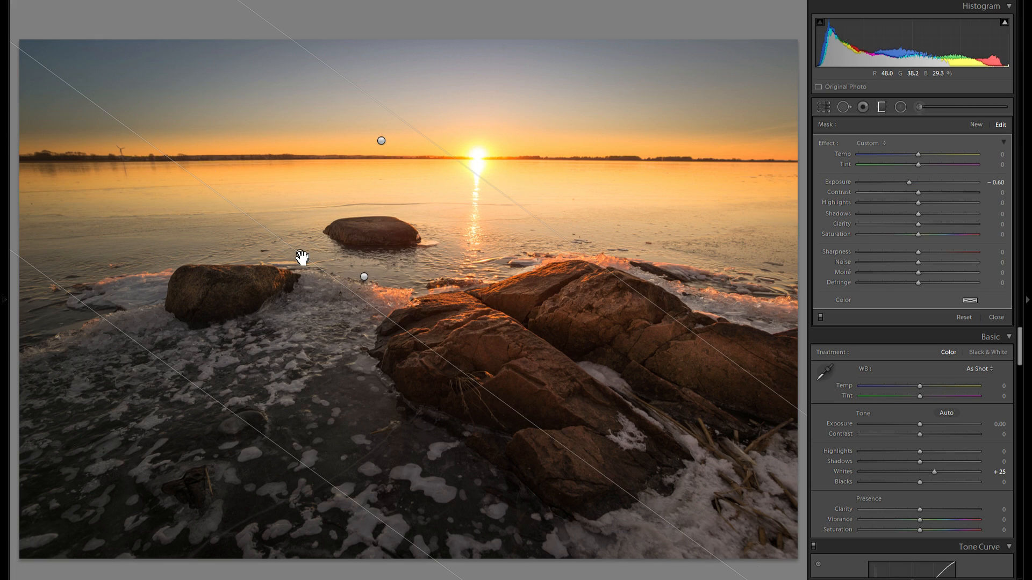
{"action": "double_click", "coordinate": [836, 182]}
{"action": "left_click_drag", "start_coordinate": [913, 156], "coordinate": [909, 156]}
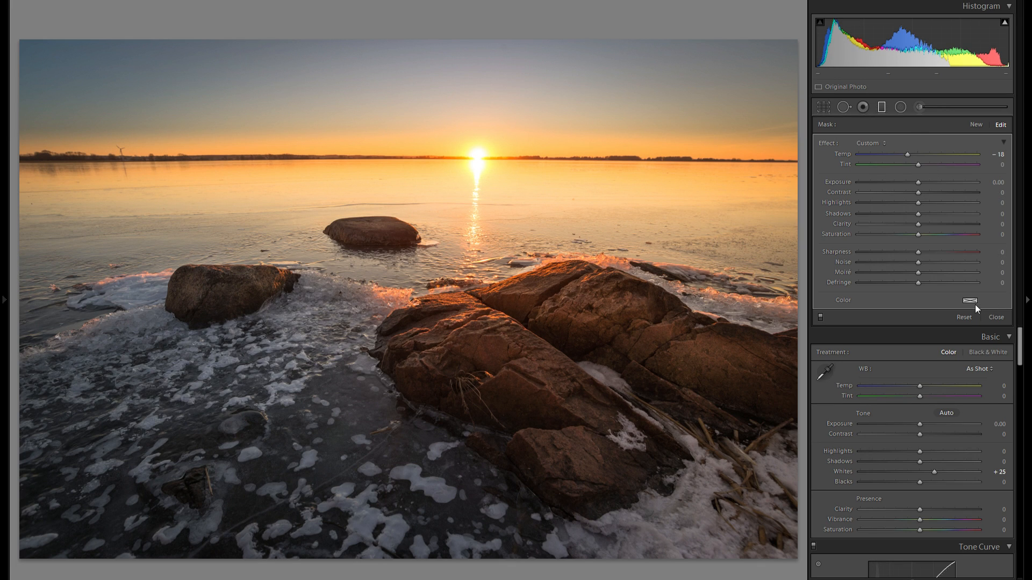
Add a diagonal graduated filter over the lower-left ice corner with exposure 0 and a soft blue color
{"action": "left_click", "coordinate": [976, 125]}
{"action": "left_click_drag", "start_coordinate": [214, 474], "coordinate": [317, 284]}
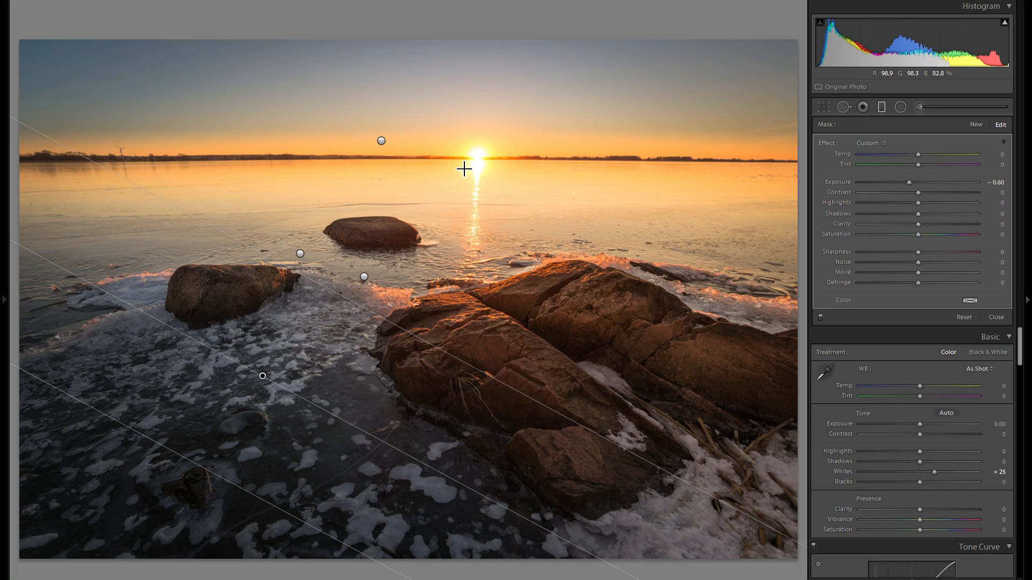
{"action": "left_click_drag", "start_coordinate": [262, 376], "coordinate": [205, 429]}
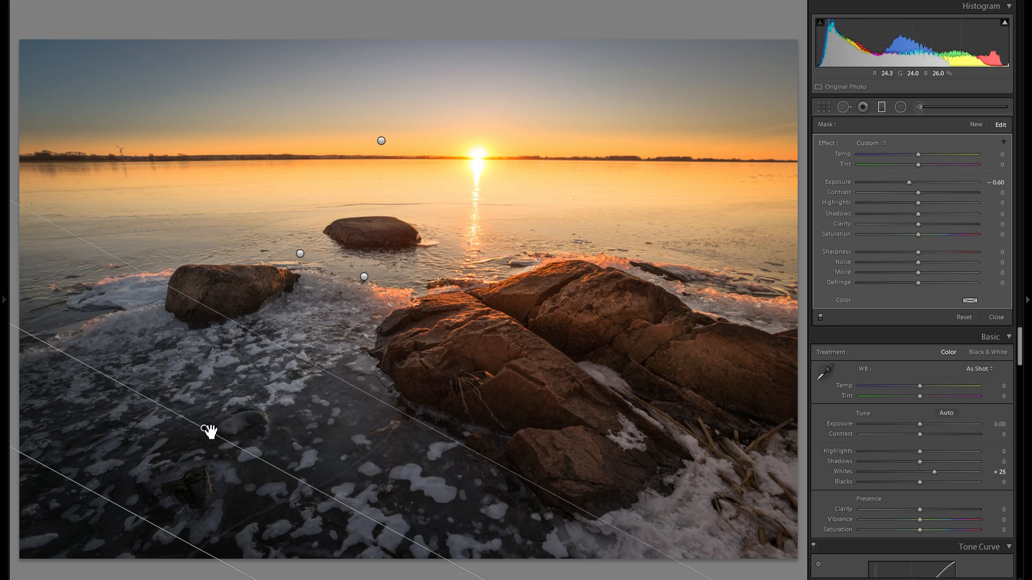
{"action": "double_click", "coordinate": [847, 182]}
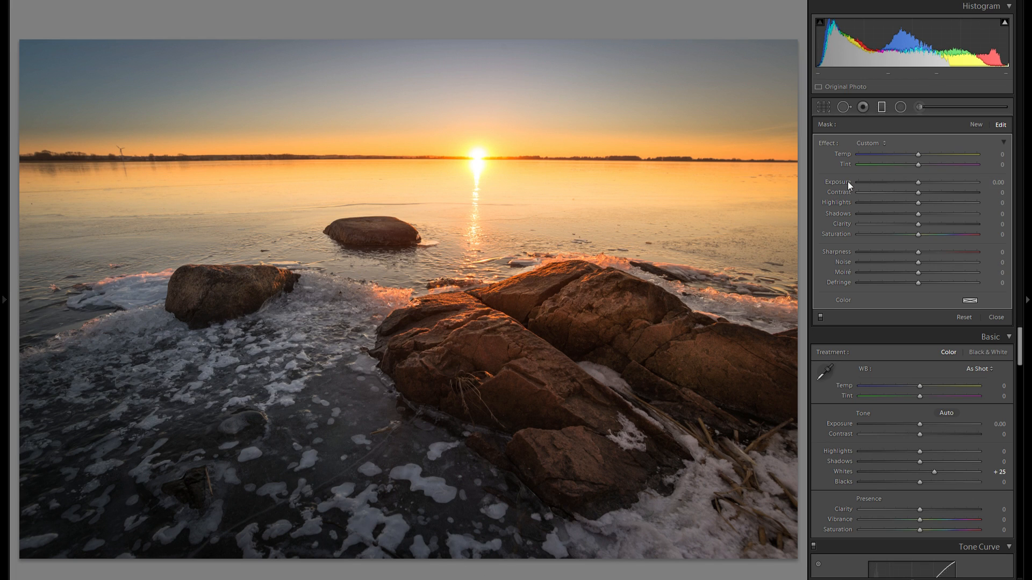
{"action": "left_click", "coordinate": [970, 300]}
{"action": "left_click", "coordinate": [938, 329]}
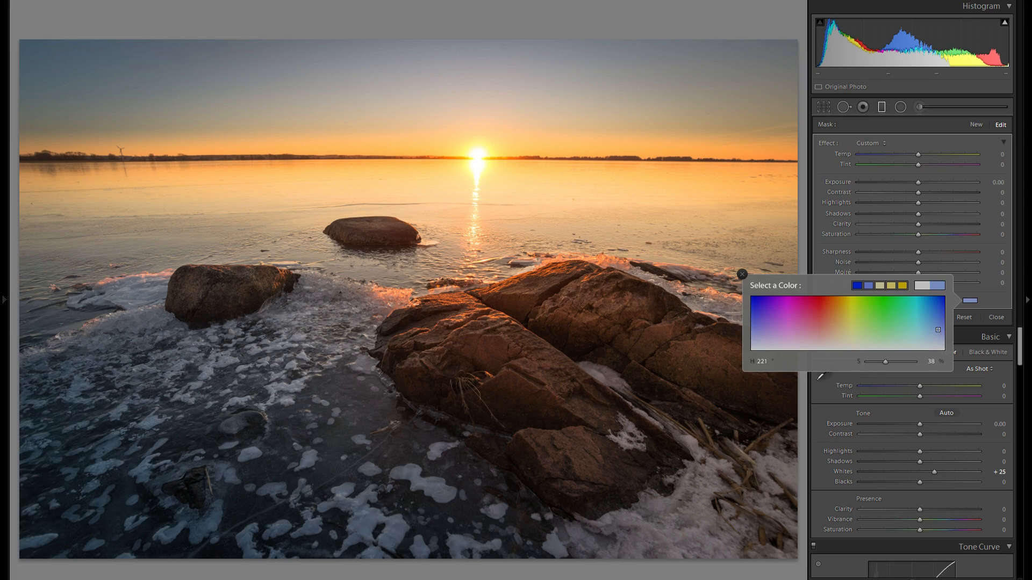
{"action": "left_click_drag", "start_coordinate": [752, 339], "coordinate": [752, 336]}
{"action": "left_click", "coordinate": [742, 274]}
{"action": "left_click", "coordinate": [881, 107]}
Compare the sunset photo before and after the edit, and go on to the panorama of trees at dusk
{"action": "key", "text": "y"}
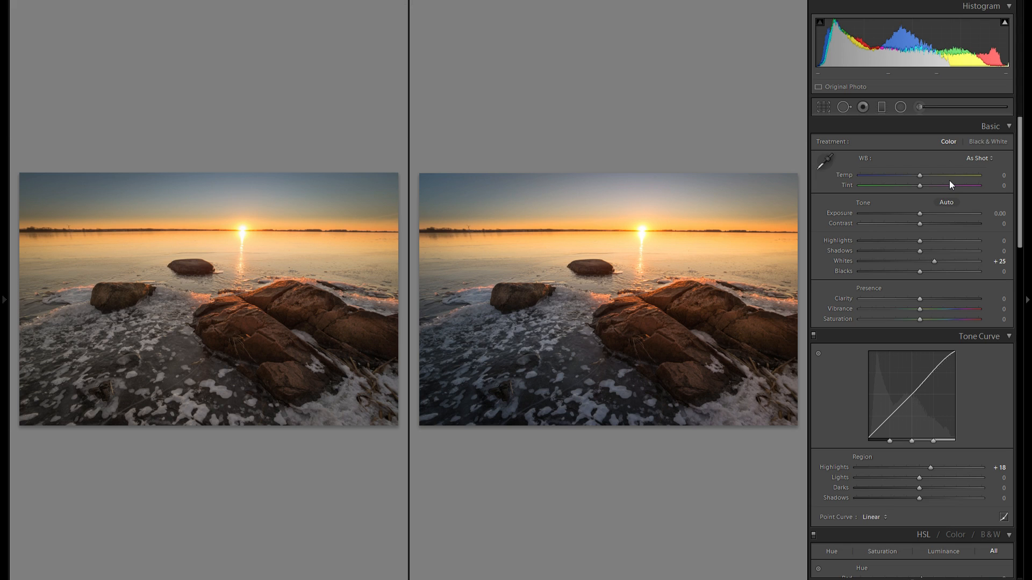
{"action": "key", "text": "y"}
{"action": "key", "text": "Right"}
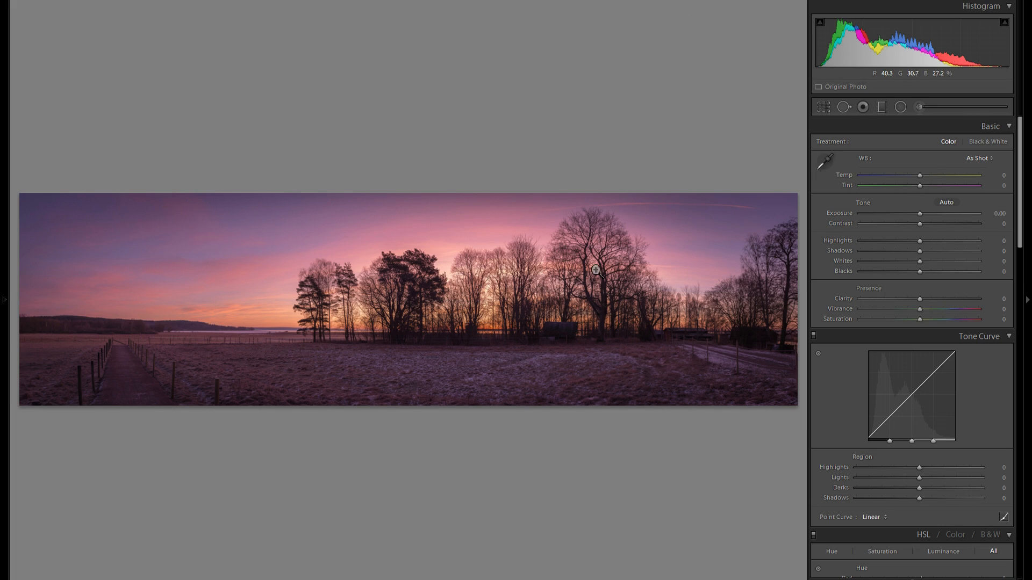
Set the panorama's tint to −22 and brighten the frosty field with a wide radial filter at exposure 0.56, duplicated across the field
{"action": "left_click_drag", "start_coordinate": [910, 188], "coordinate": [906, 186]}
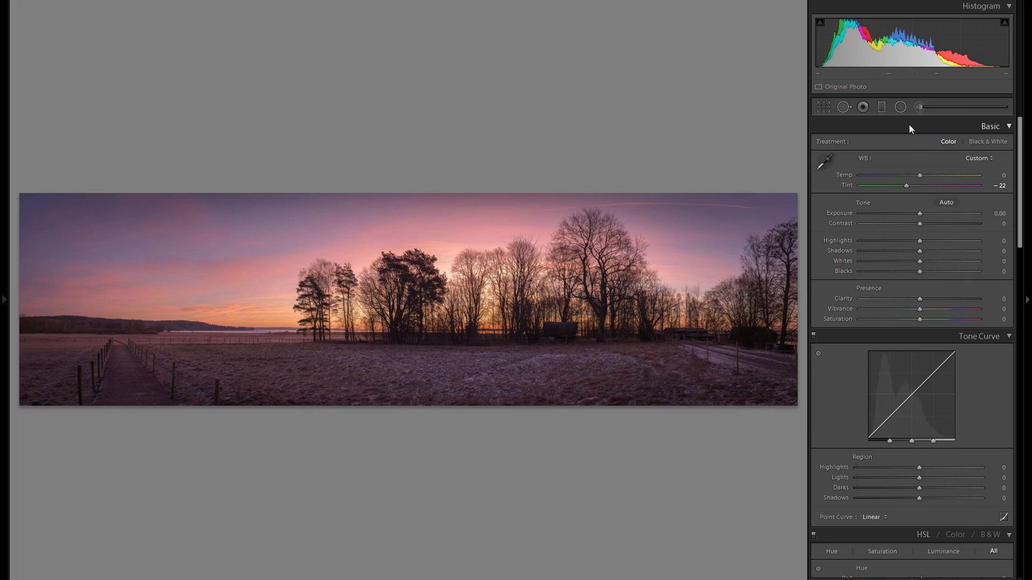
{"action": "left_click", "coordinate": [901, 107]}
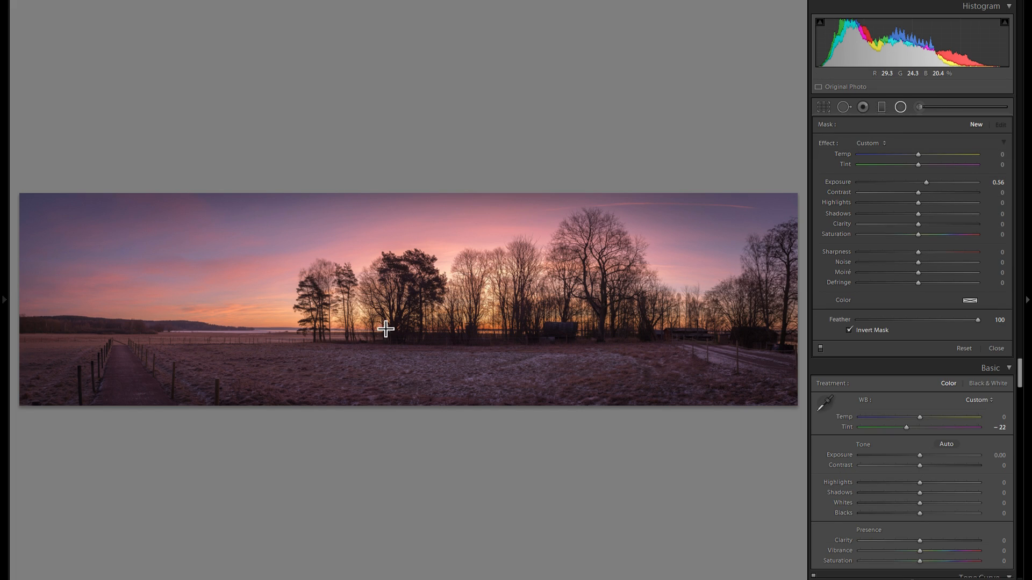
{"action": "left_click_drag", "start_coordinate": [391, 328], "coordinate": [603, 364]}
{"action": "left_click_drag", "start_coordinate": [477, 338], "coordinate": [293, 367]}
{"action": "right_click", "coordinate": [410, 359]}
{"action": "left_click", "coordinate": [435, 362]}
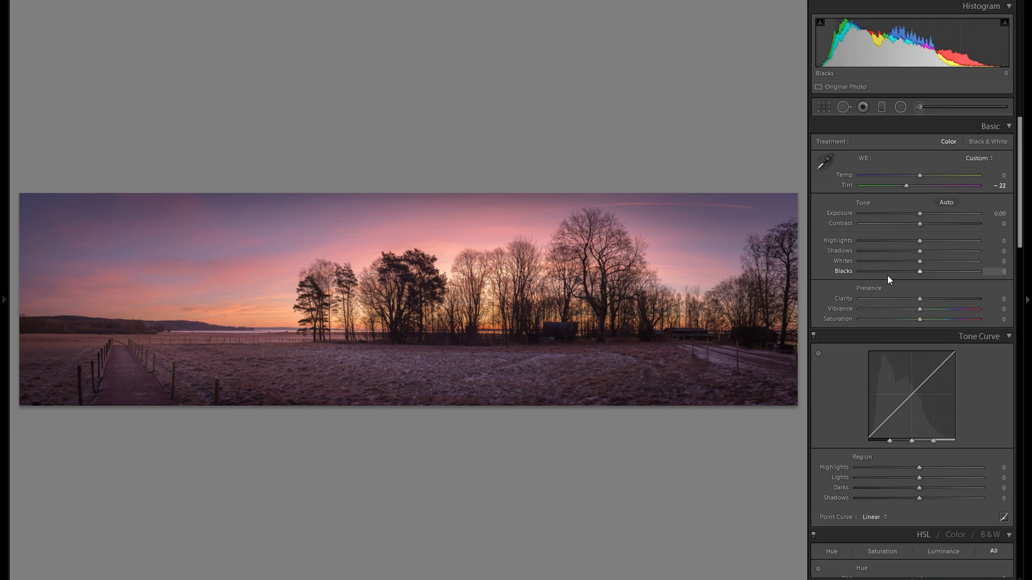
Go on to the dusk seascape with rocks and try cropping away the empty upper part of the sky
{"action": "key", "text": "Right"}
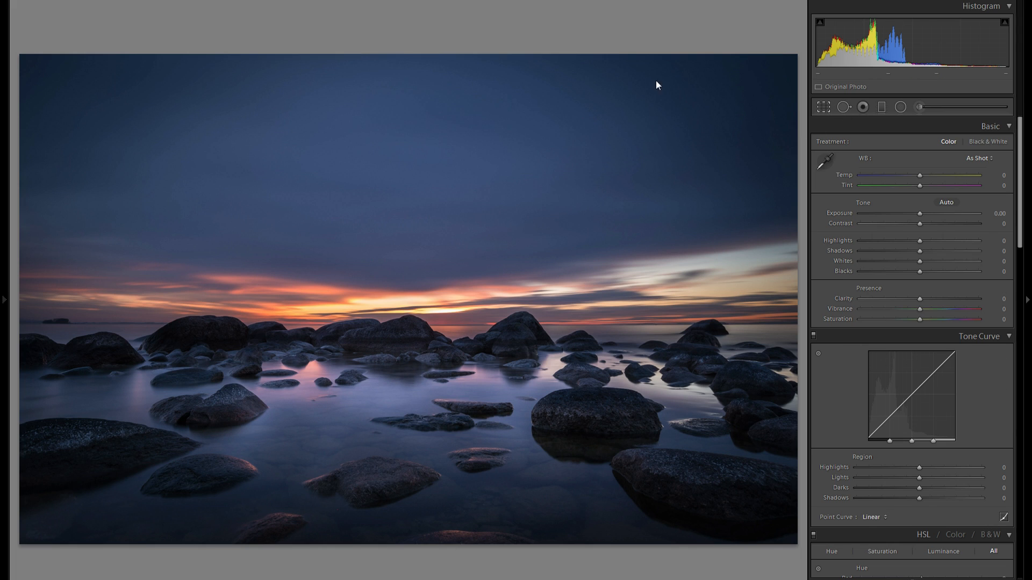
{"action": "key", "text": "r"}
{"action": "left_click_drag", "start_coordinate": [428, 53], "coordinate": [429, 112]}
{"action": "key", "text": "Return"}
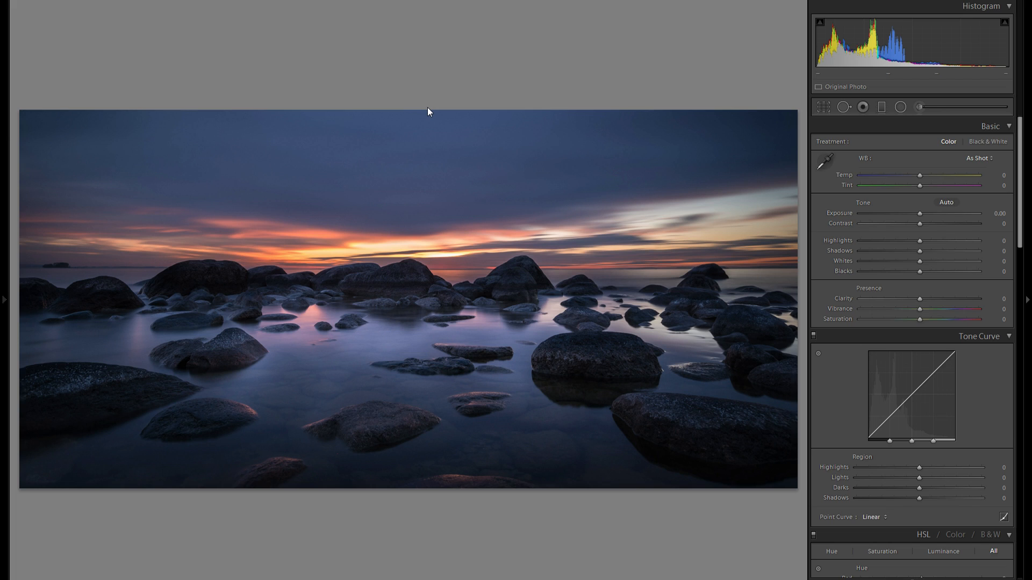
{"action": "key", "text": "r"}
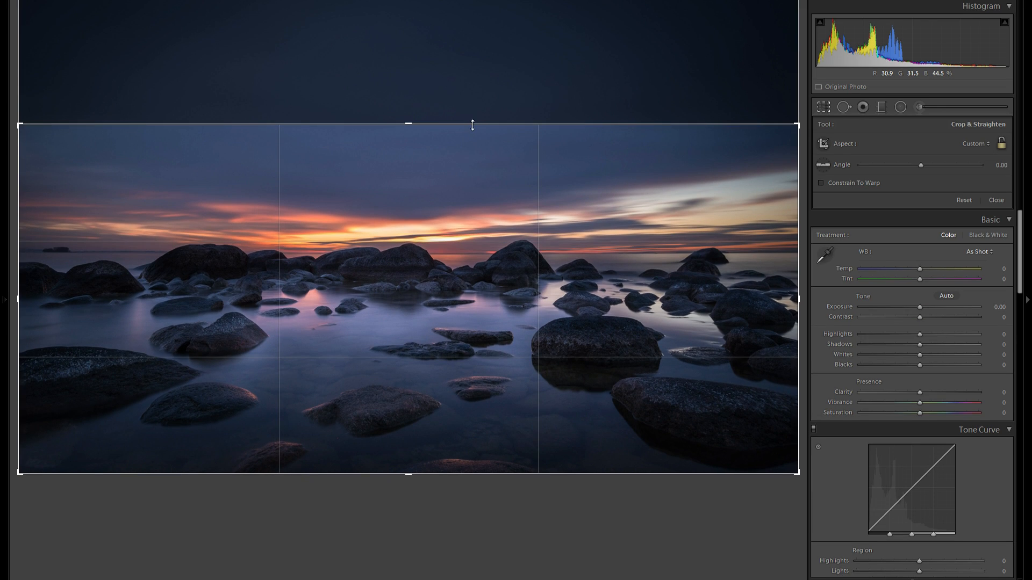
{"action": "key", "text": "Return"}
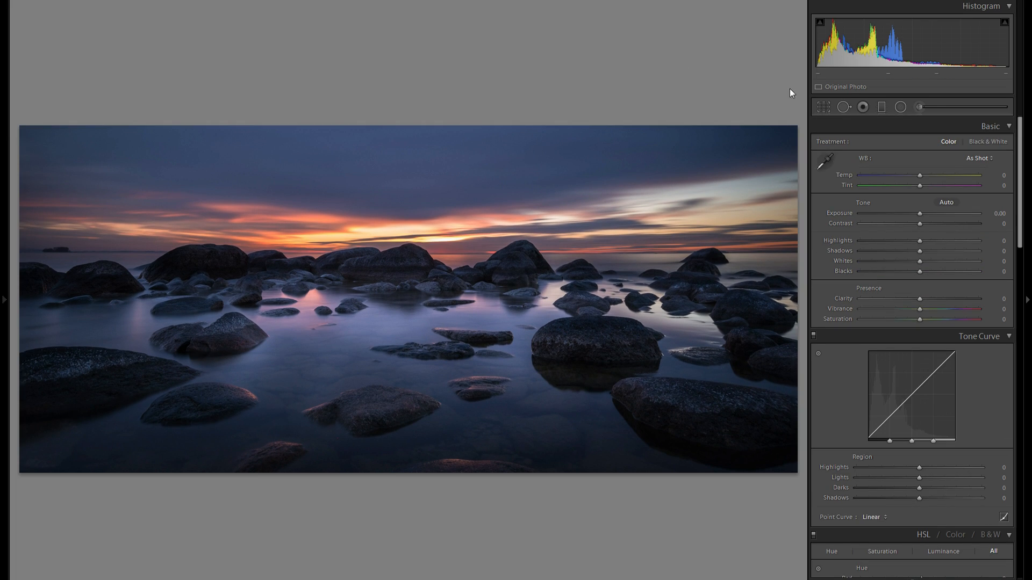
Extend the seascape's crop back up to the full original frame
{"action": "left_click", "coordinate": [824, 108]}
{"action": "left_click_drag", "start_coordinate": [447, 122], "coordinate": [447, 51]}
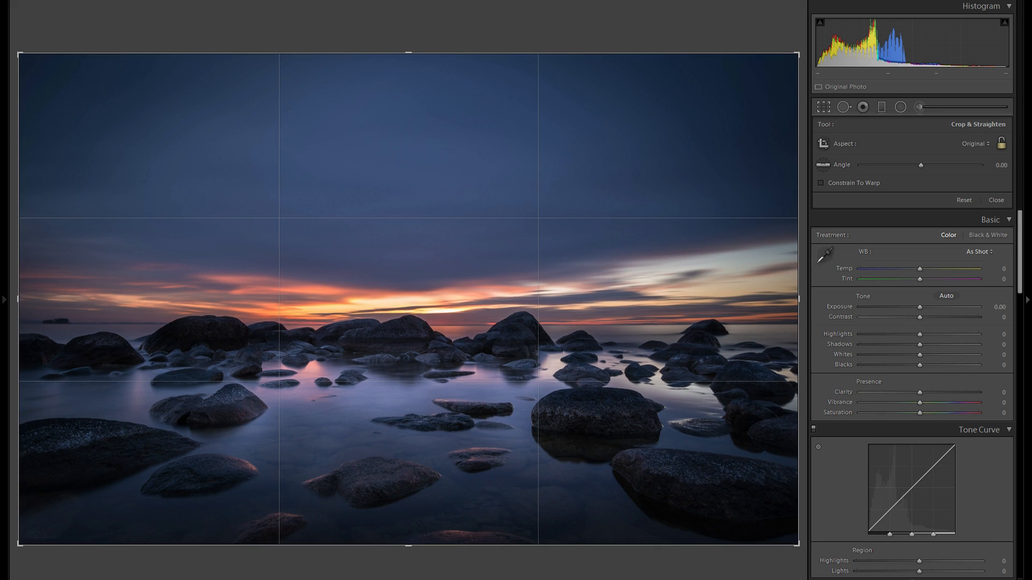
{"action": "key", "text": "Return"}
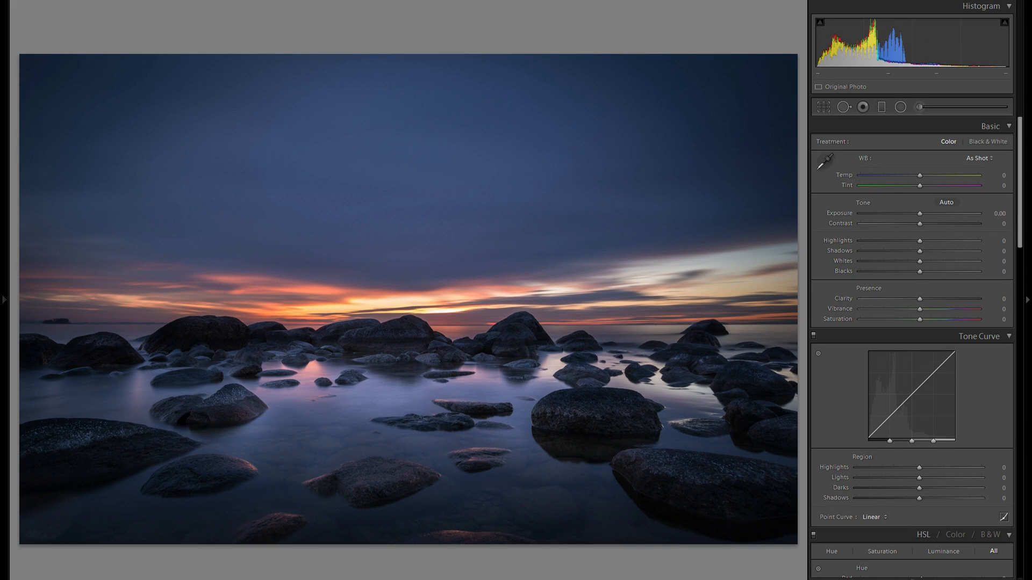
{"action": "left_click", "coordinate": [823, 107]}
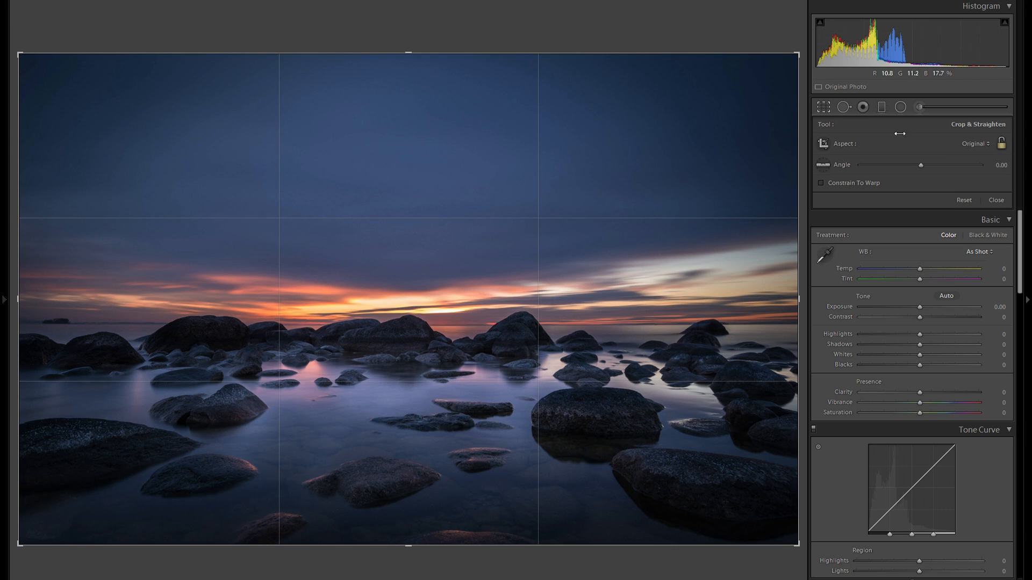
{"action": "left_click", "coordinate": [828, 107]}
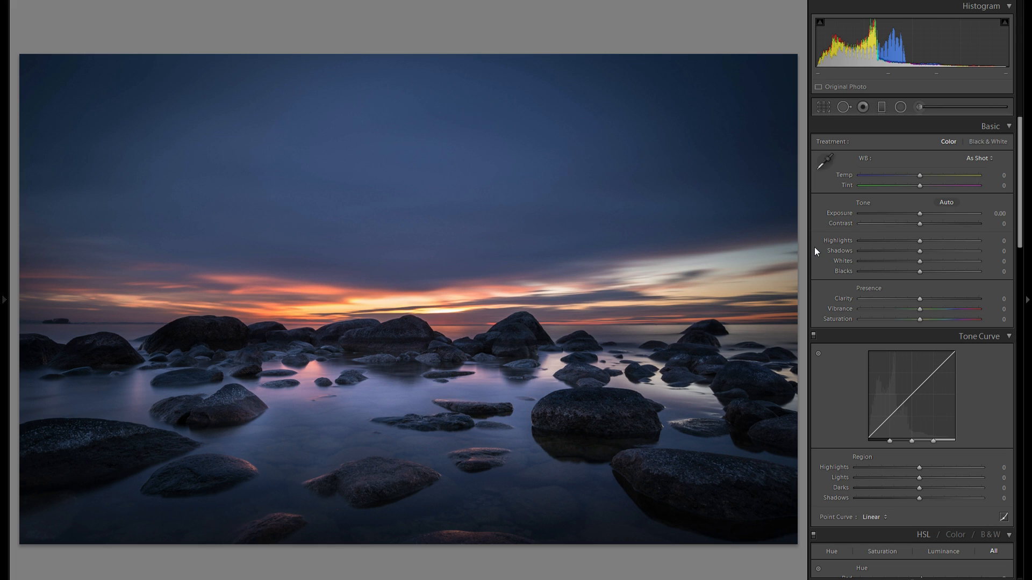
Look back and forth through the jetty, seascape, panorama, sunset and driftwood photos to compare them
{"action": "key", "text": "Right"}
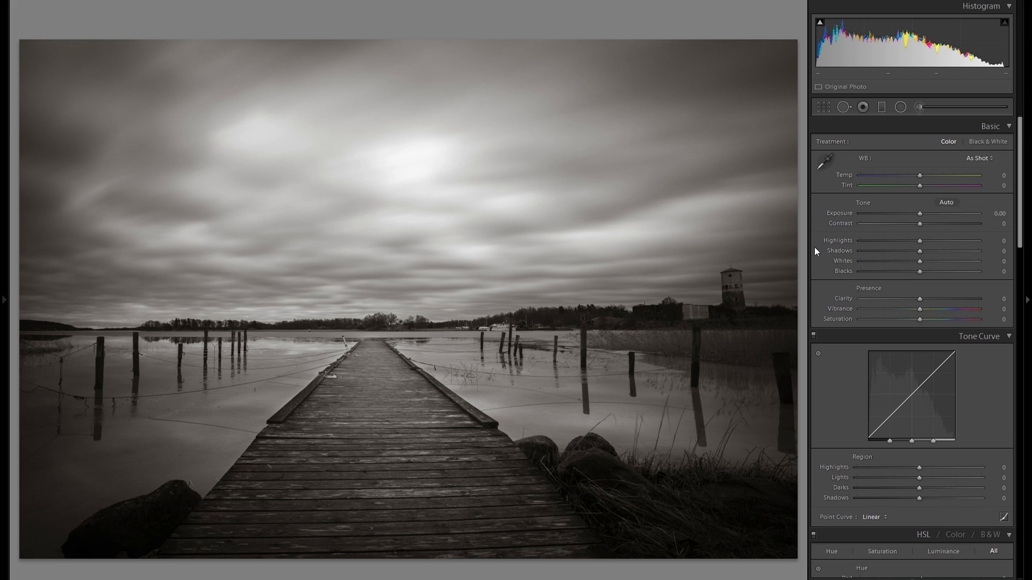
{"action": "key", "text": "Left"}
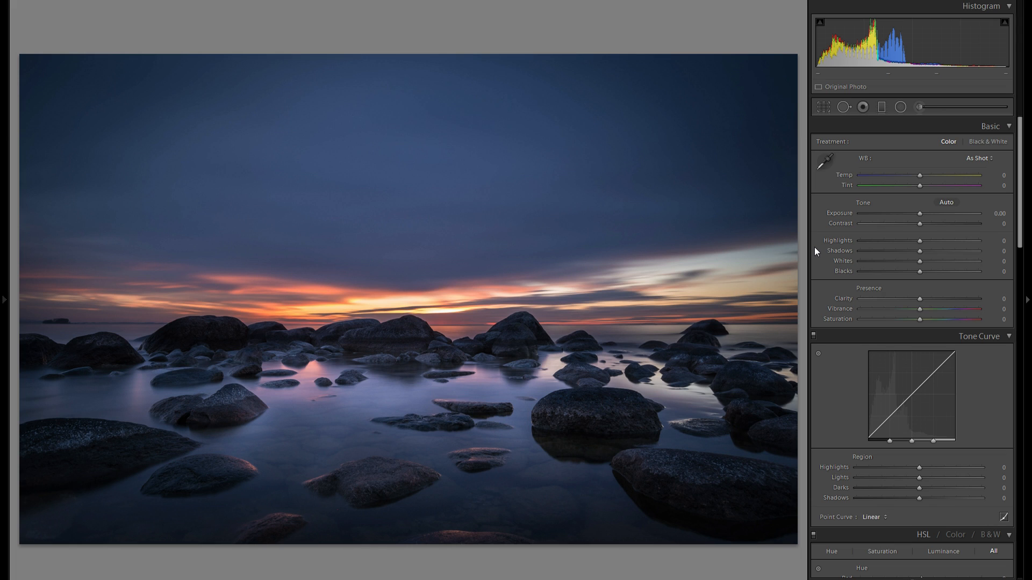
{"action": "key", "text": "Left"}
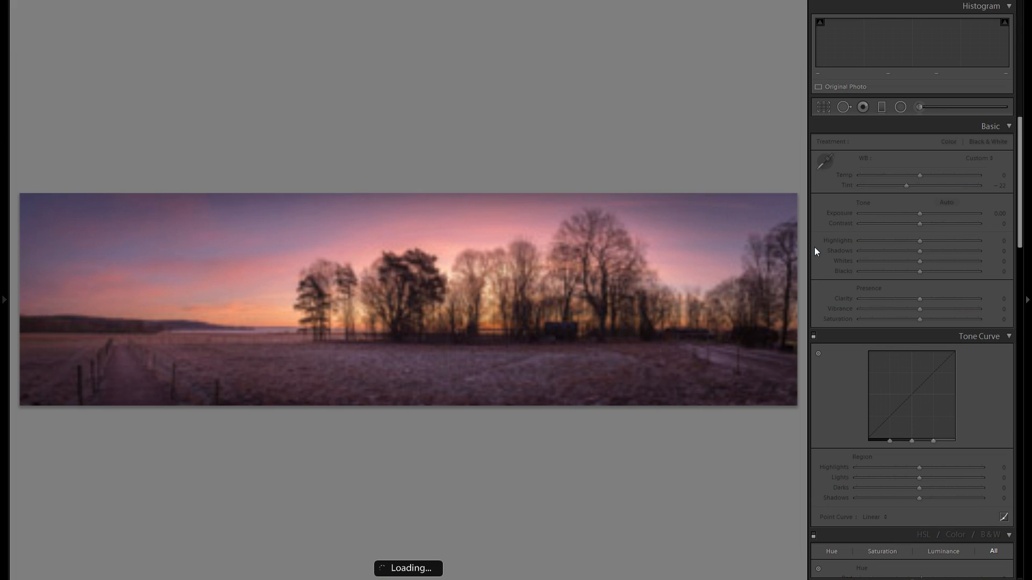
{"action": "key", "text": "Right"}
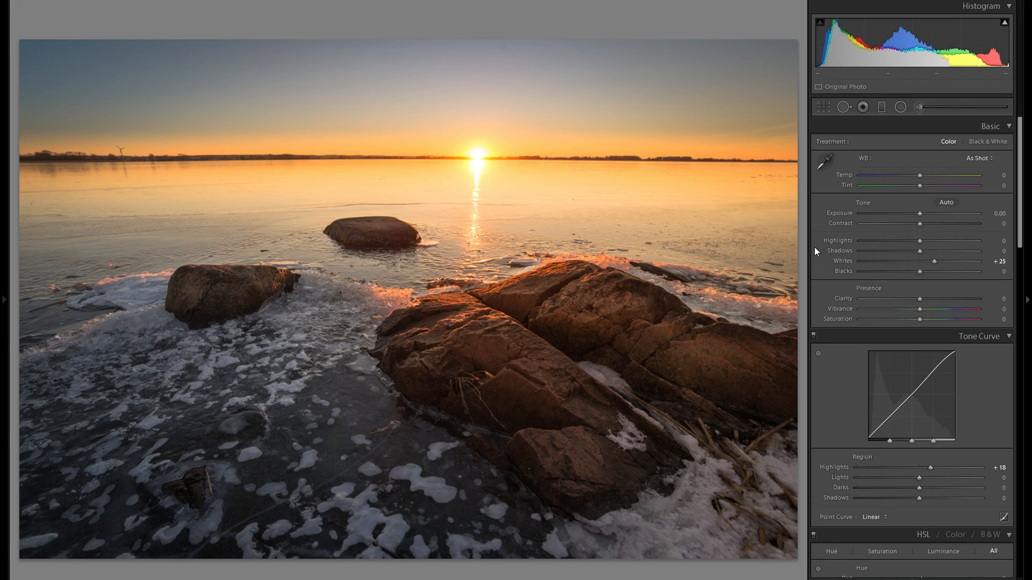
{"action": "key", "text": "Right"}
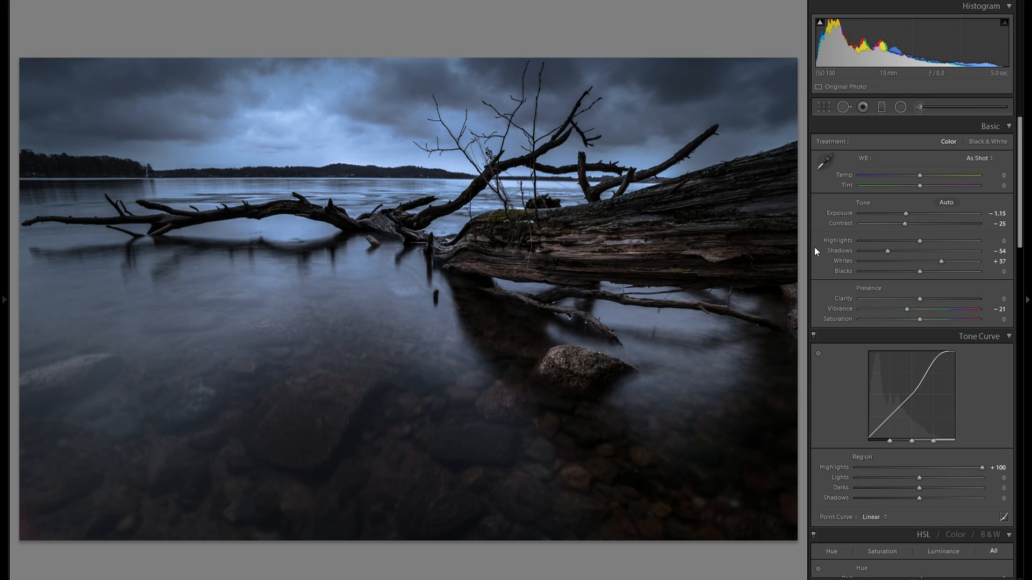
{"action": "key", "text": "Left"}
{"action": "key", "text": "Left"}
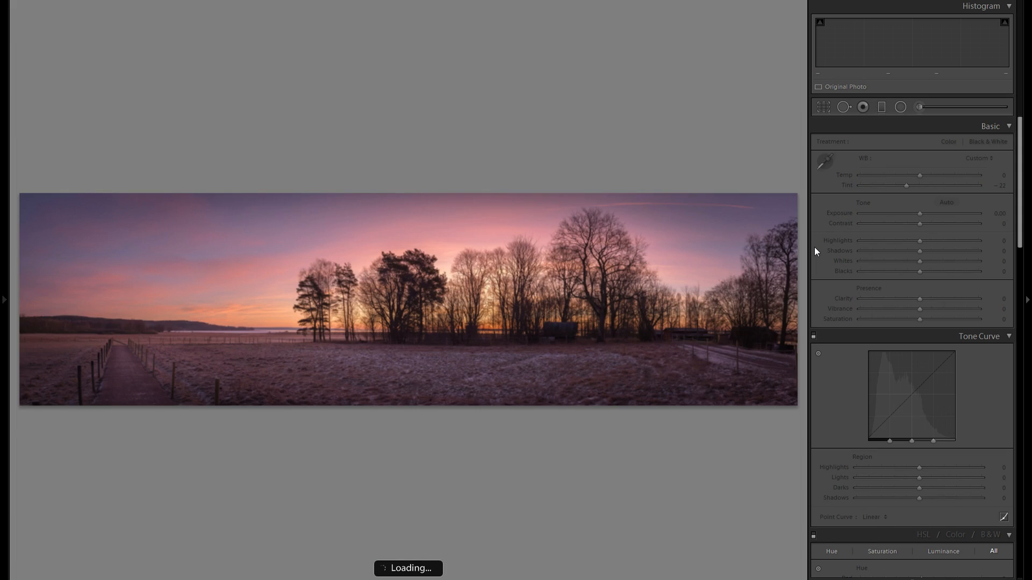
Go on to the monochrome jetty photo and set its exposure to −0.57 and contrast to −19
{"action": "key", "text": "Right"}
{"action": "key", "text": "Right"}
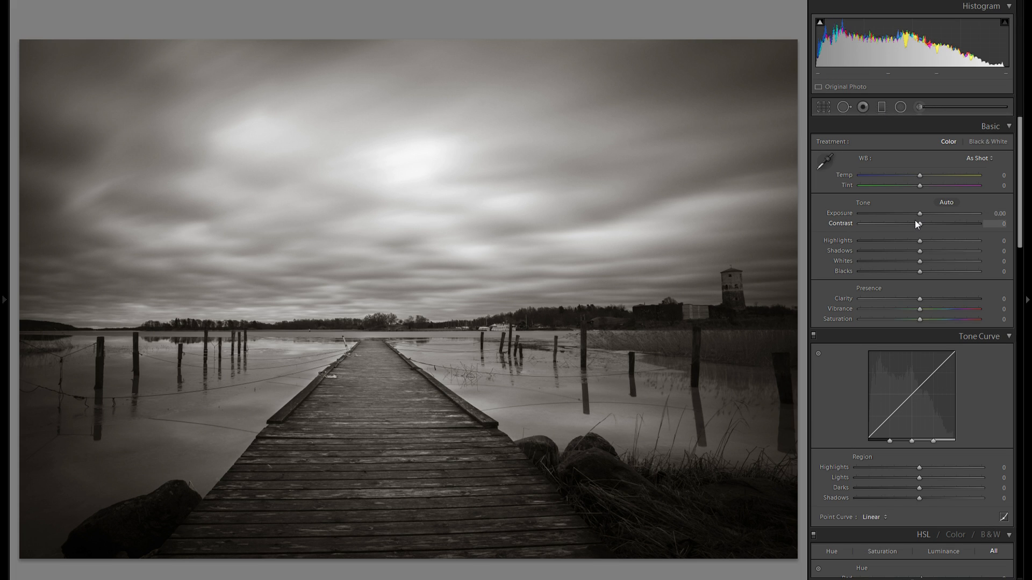
{"action": "left_click_drag", "start_coordinate": [920, 215], "coordinate": [912, 212]}
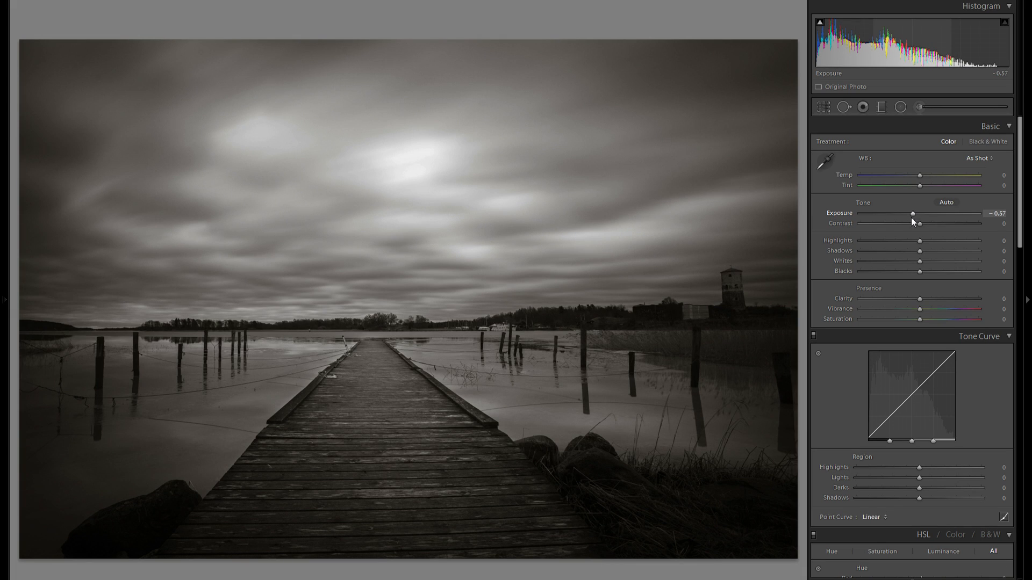
{"action": "left_click_drag", "start_coordinate": [907, 225], "coordinate": [908, 221]}
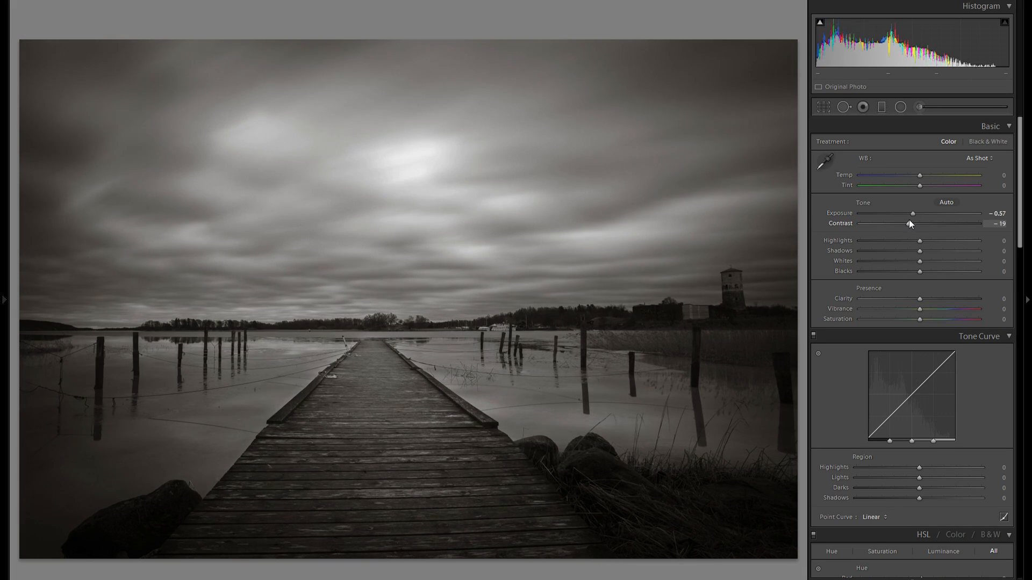
Darken the upper-right sky with a diagonal graduated filter at exposure −0.60
{"action": "left_click", "coordinate": [882, 108]}
{"action": "left_click_drag", "start_coordinate": [553, 97], "coordinate": [320, 460]}
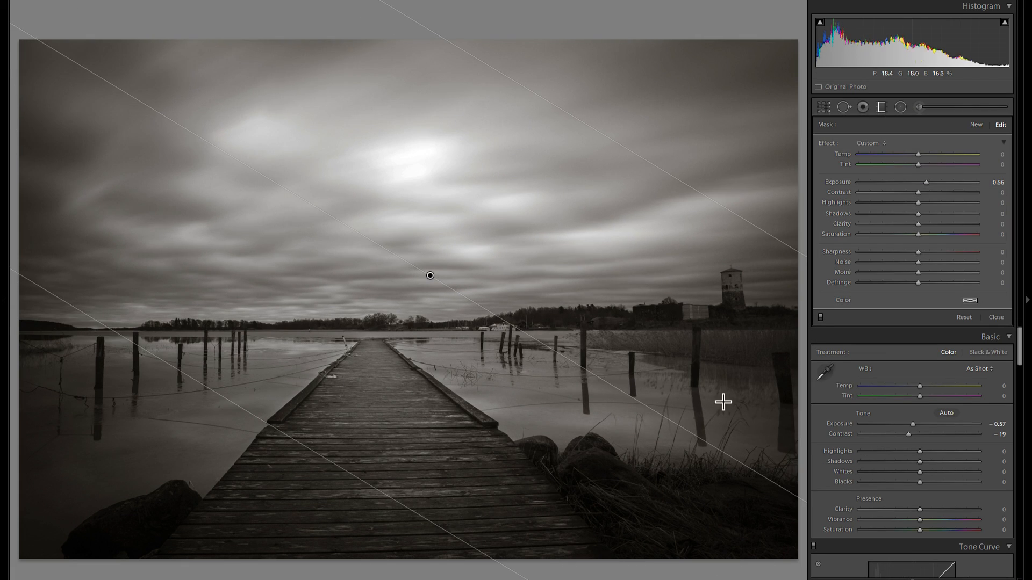
{"action": "left_click_drag", "start_coordinate": [926, 183], "coordinate": [908, 184]}
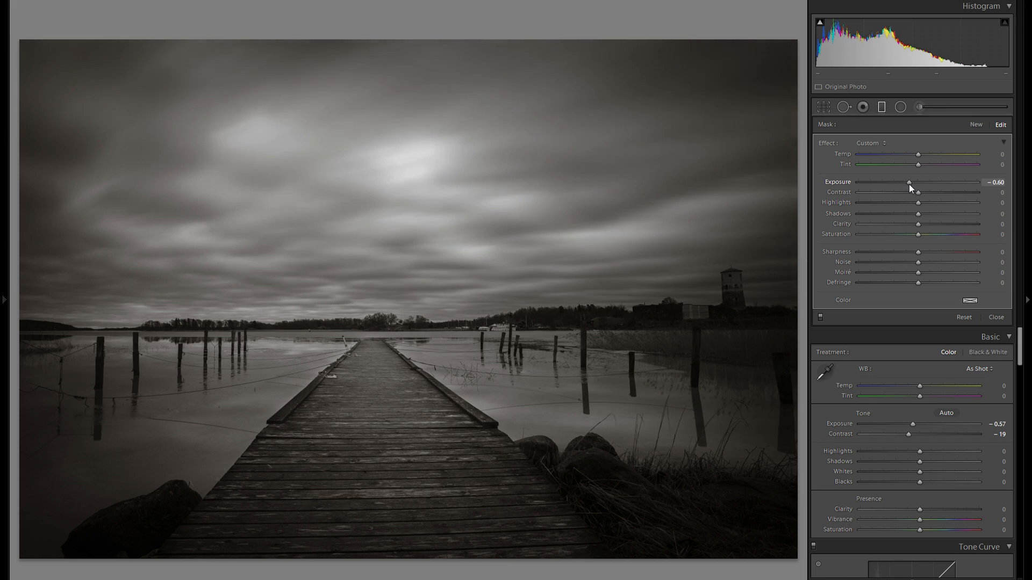
Brighten the lower-left foreground with a new diagonal graduated filter at exposure 0.45, rising from the jetty into the sky
{"action": "left_click", "coordinate": [980, 124]}
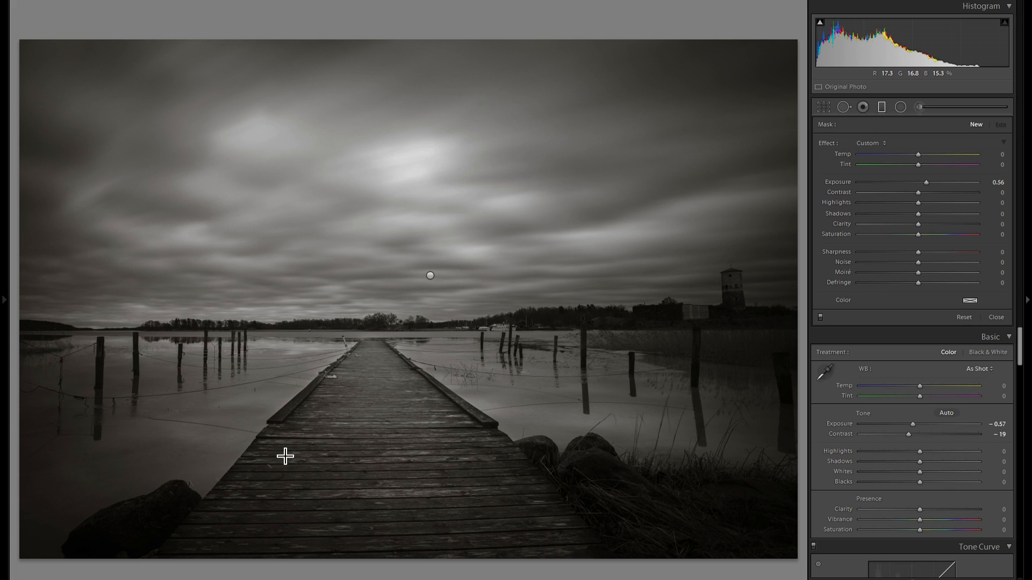
{"action": "left_click_drag", "start_coordinate": [283, 456], "coordinate": [397, 204]}
{"action": "left_click_drag", "start_coordinate": [334, 329], "coordinate": [332, 336]}
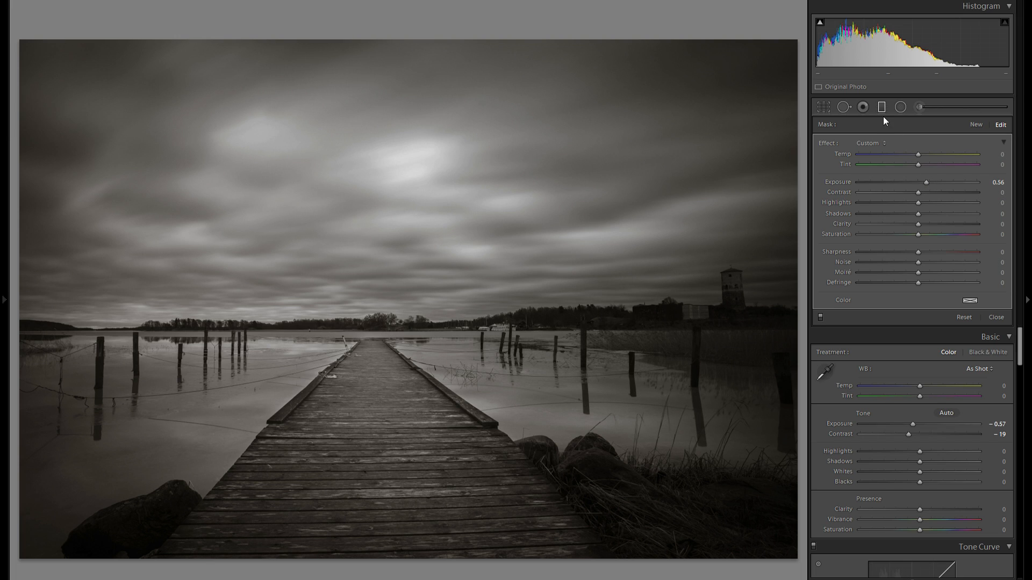
{"action": "left_click_drag", "start_coordinate": [927, 183], "coordinate": [925, 183]}
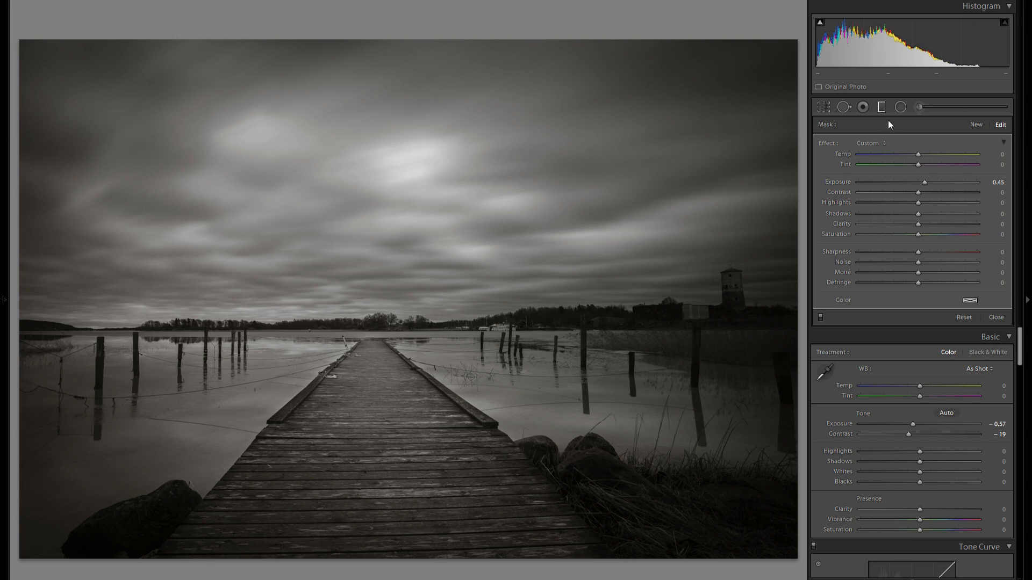
{"action": "left_click", "coordinate": [883, 103]}
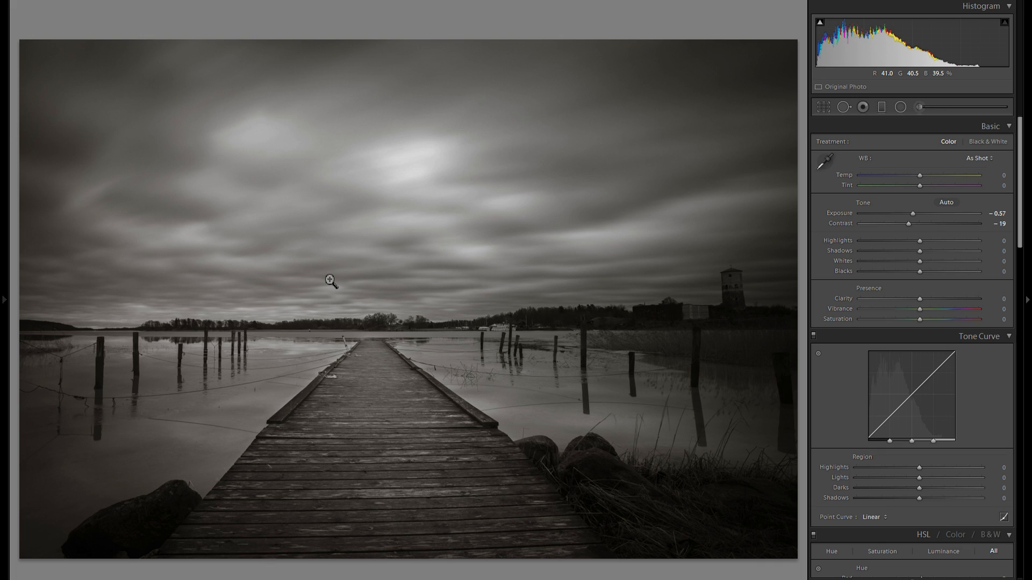
Set the tone curve highlights to +61 and the whites to +1
{"action": "left_click", "coordinate": [956, 470]}
{"action": "left_click_drag", "start_coordinate": [956, 470], "coordinate": [972, 470]}
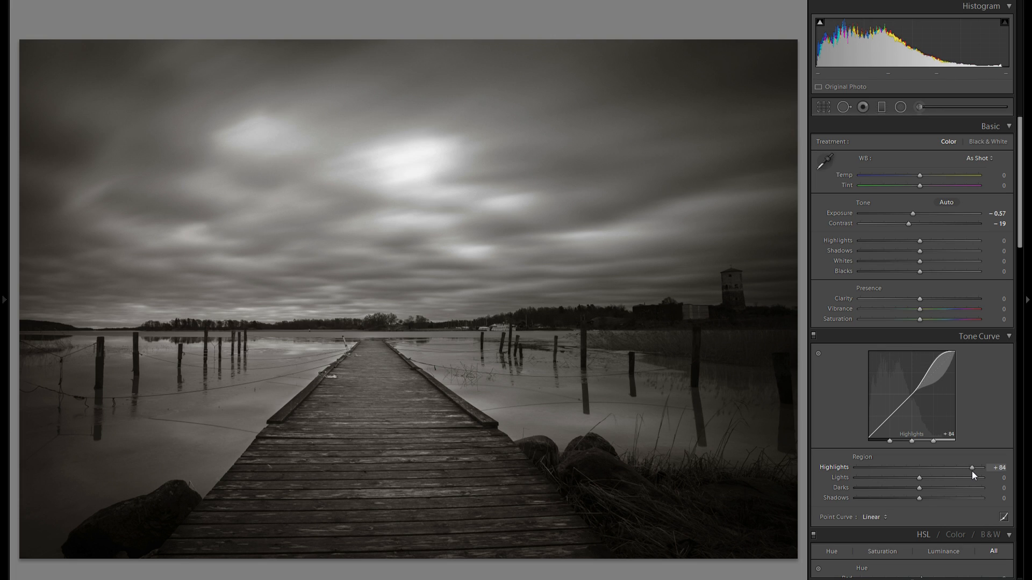
{"action": "left_click", "coordinate": [940, 263]}
{"action": "left_click_drag", "start_coordinate": [939, 262], "coordinate": [933, 263]}
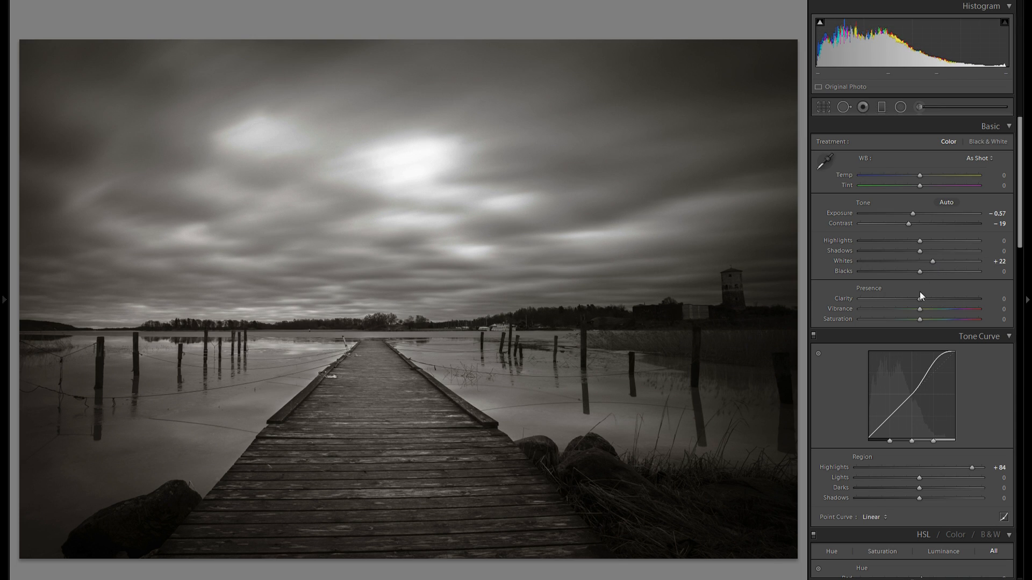
{"action": "left_click", "coordinate": [921, 263]}
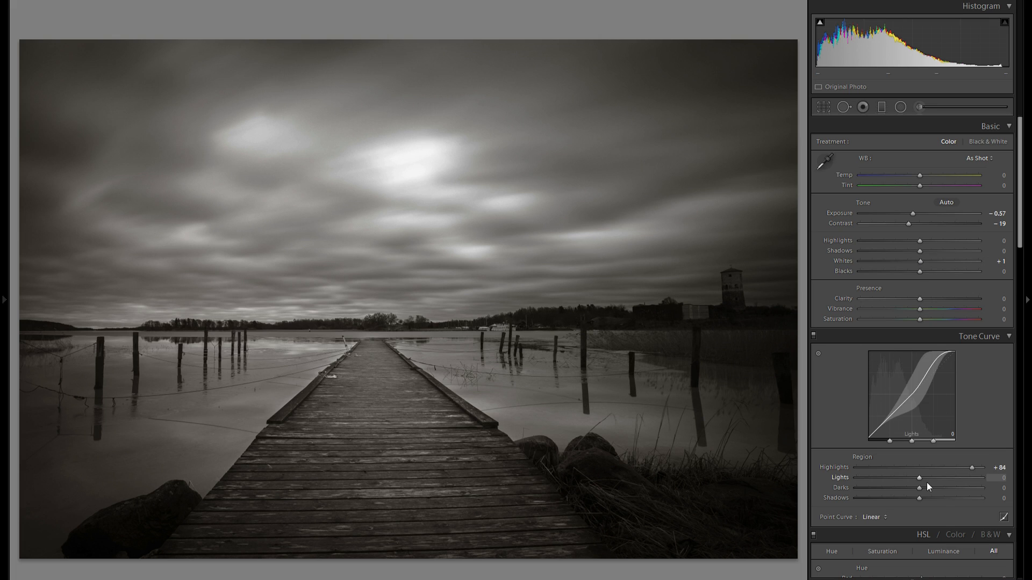
{"action": "left_click", "coordinate": [957, 468]}
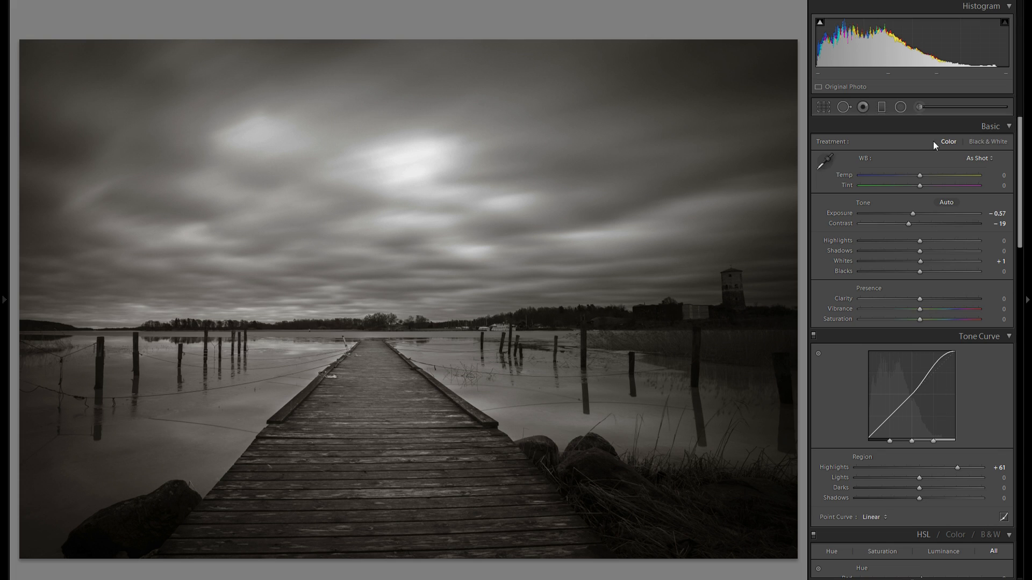
Darken both sides of the jetty planks with two round radial filters at exposure −0.71
{"action": "left_click", "coordinate": [900, 106]}
{"action": "mouse_move", "coordinate": [448, 406]}
{"action": "left_mouse_down"}
{"action": "mouse_move", "coordinate": [546, 495]}
{"action": "mouse_move", "coordinate": [532, 553]}
{"action": "left_mouse_up"}
{"action": "left_click_drag", "start_coordinate": [503, 410], "coordinate": [418, 415]}
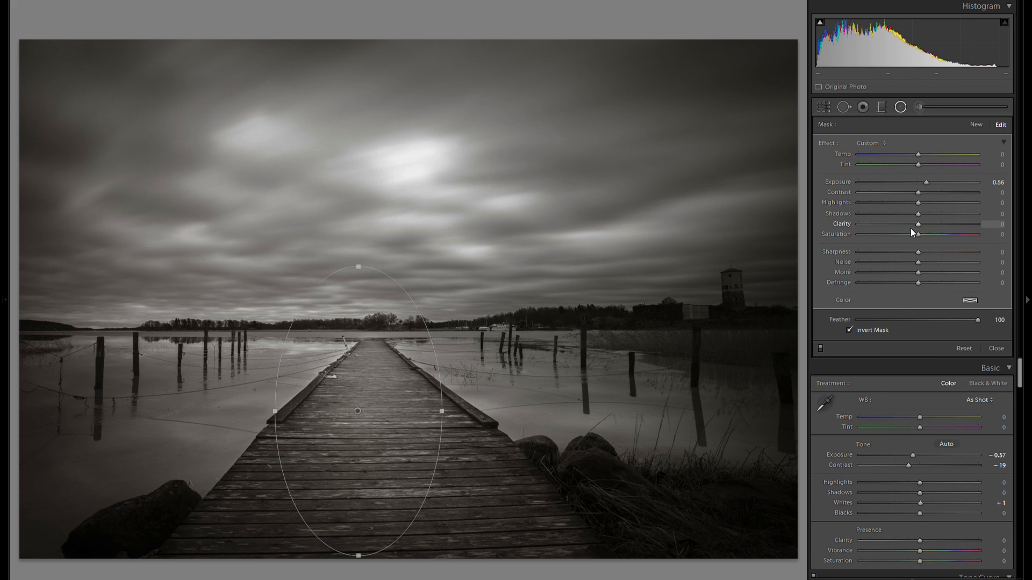
{"action": "left_click_drag", "start_coordinate": [421, 410], "coordinate": [526, 434]}
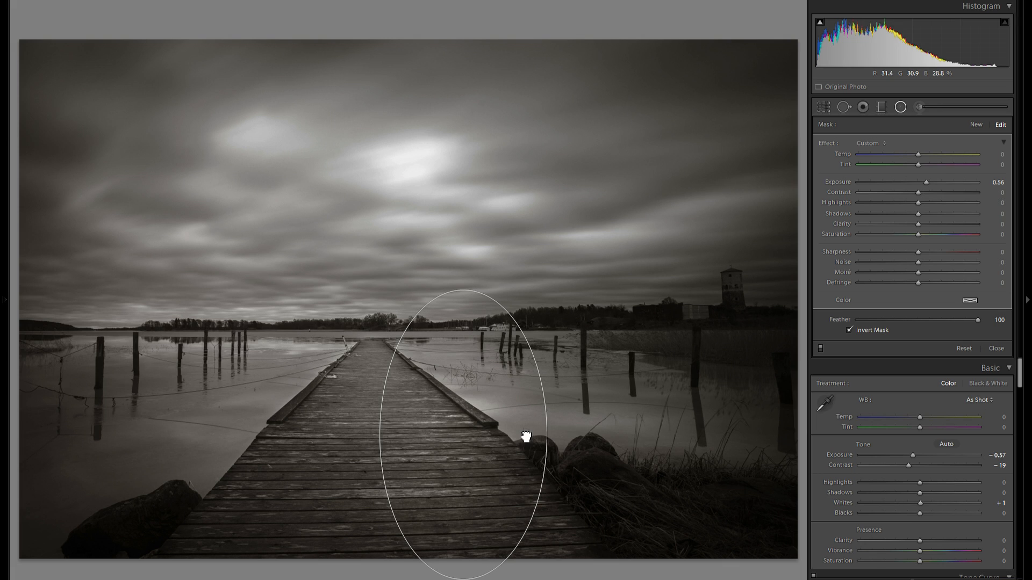
{"action": "left_click_drag", "start_coordinate": [463, 290], "coordinate": [476, 417]}
{"action": "left_click_drag", "start_coordinate": [493, 453], "coordinate": [350, 431]}
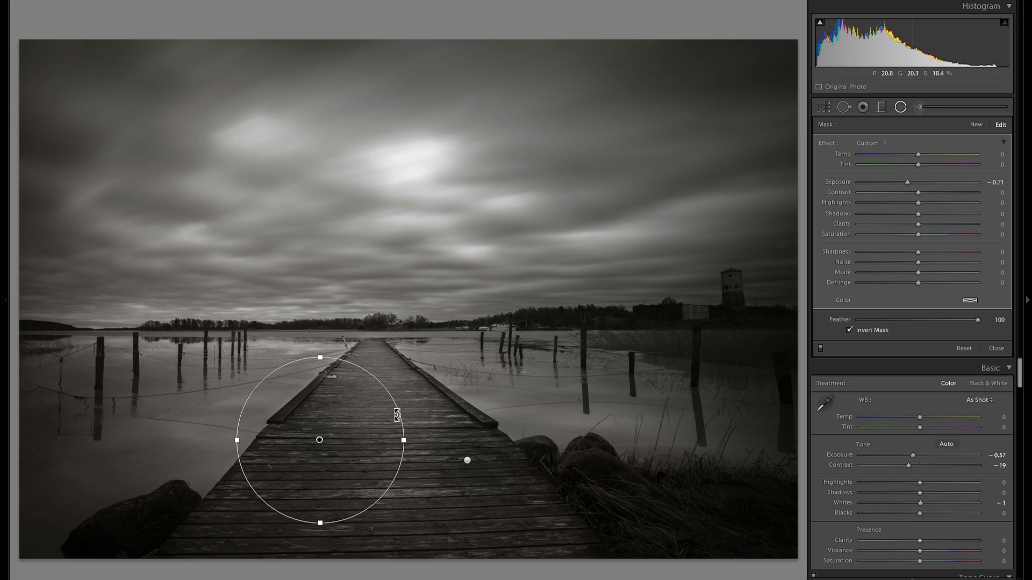
Add a tall, narrow radial filter along the middle of the jetty with exposure 0.56 and clarity 34
{"action": "left_click", "coordinate": [975, 125]}
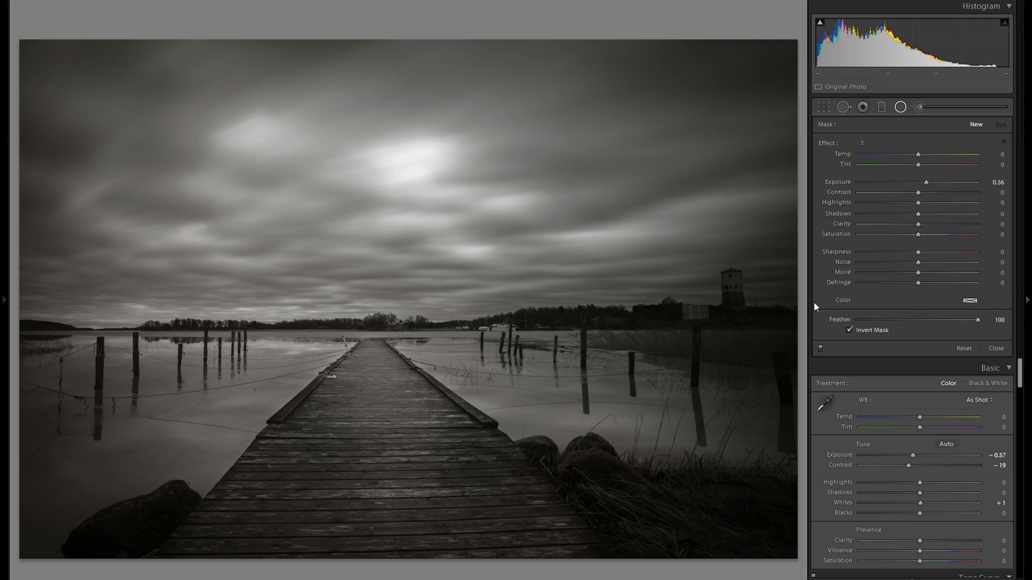
{"action": "left_click_drag", "start_coordinate": [384, 382], "coordinate": [435, 493]}
{"action": "left_click", "coordinate": [939, 224]}
{"action": "left_click_drag", "start_coordinate": [374, 362], "coordinate": [391, 379]}
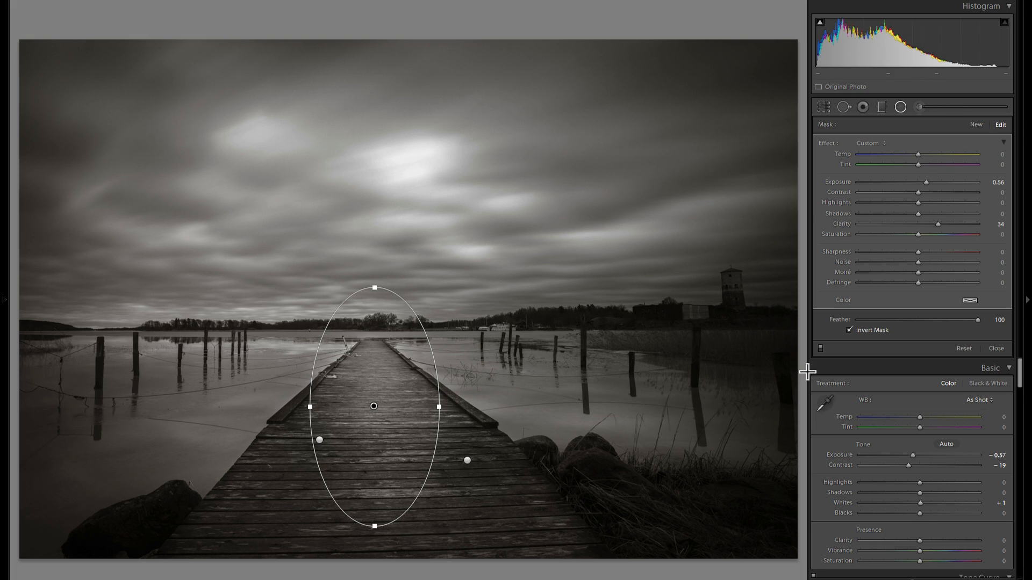
Add a small, tall radial filter over the tower on the far shore with exposure 0.56
{"action": "left_click", "coordinate": [975, 124]}
{"action": "mouse_move", "coordinate": [730, 286]}
{"action": "left_mouse_down"}
{"action": "mouse_move", "coordinate": [749, 325]}
{"action": "mouse_move", "coordinate": [741, 294]}
{"action": "left_mouse_up"}
{"action": "left_click", "coordinate": [899, 107]}
{"action": "left_click", "coordinate": [900, 108]}
{"action": "left_click", "coordinate": [735, 298]}
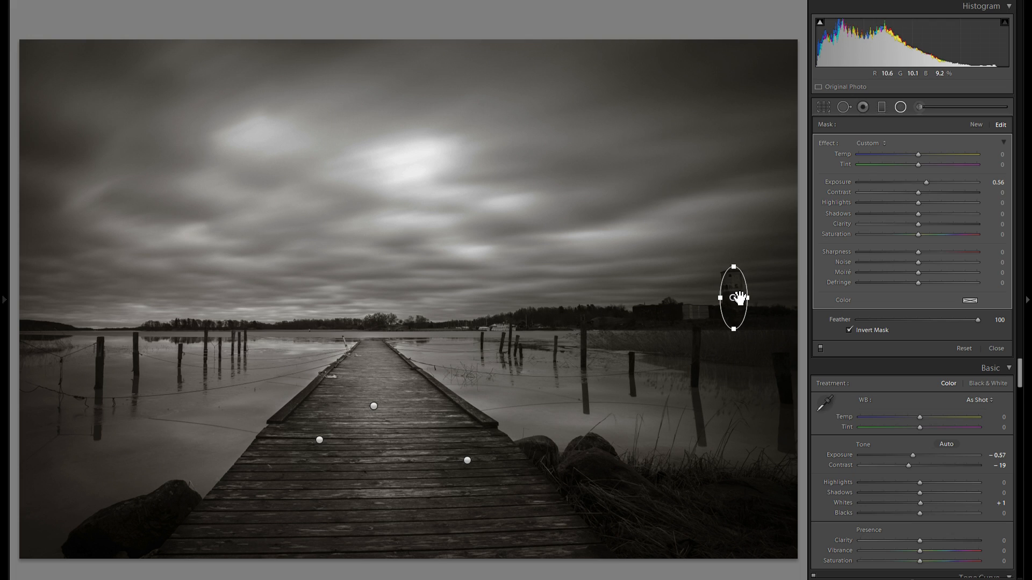
{"action": "left_click", "coordinate": [900, 108]}
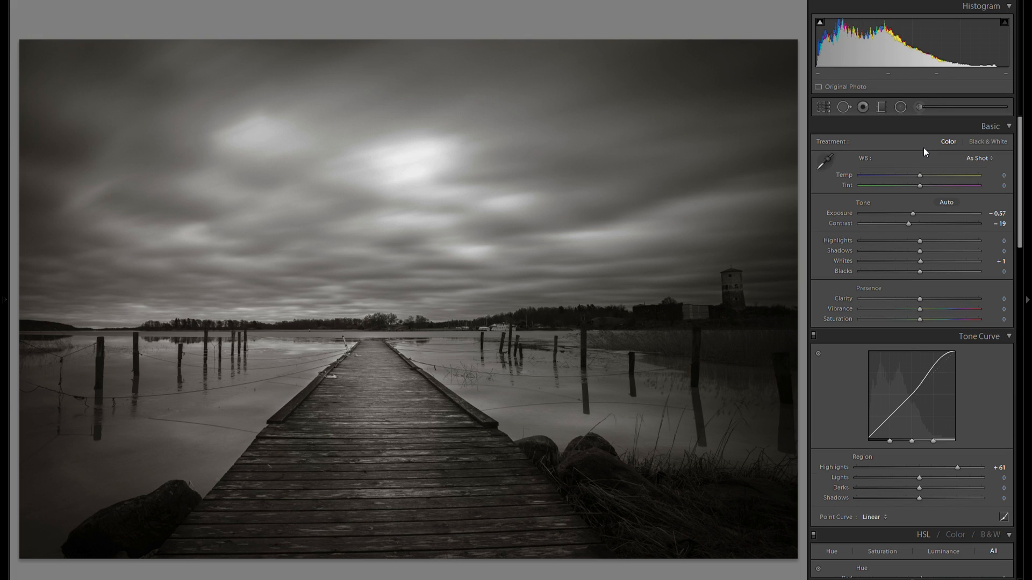
Darken the bottom foreground with a graduated filter rising from the near planks of the jetty, using reduced exposure
{"action": "key", "text": "m"}
{"action": "left_click_drag", "start_coordinate": [387, 542], "coordinate": [380, 390]}
{"action": "left_click_drag", "start_coordinate": [910, 183], "coordinate": [902, 180]}
{"action": "key", "text": "m"}
Compare the jetty photo before and after side by side, and go on to the next photo
{"action": "key", "text": "y"}
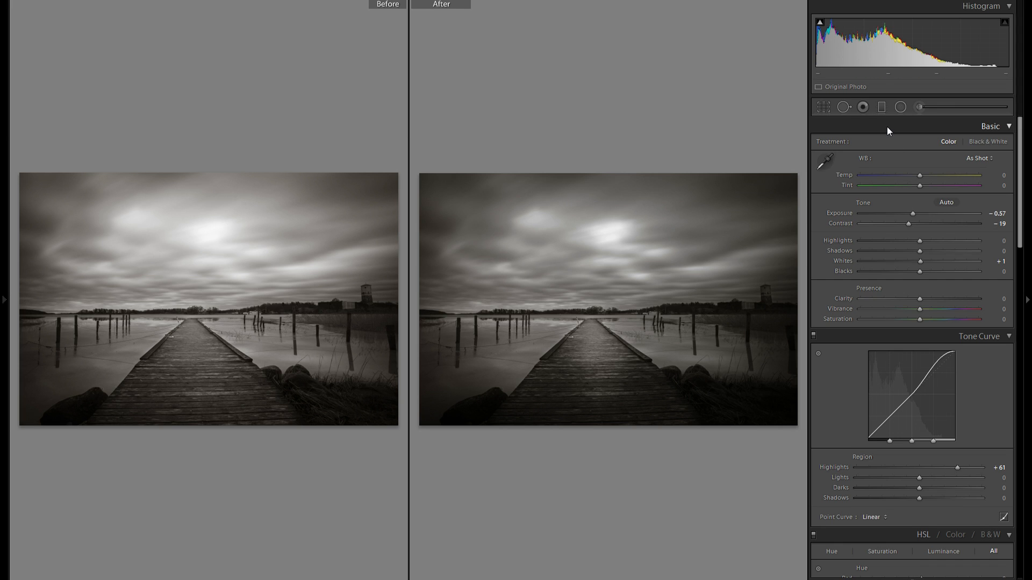
{"action": "key", "text": "y"}
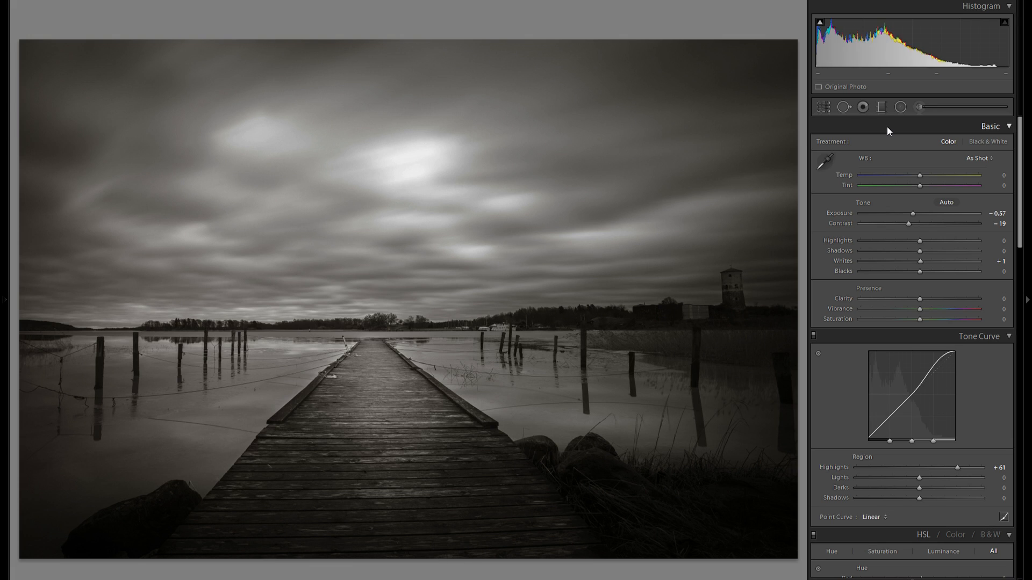
{"action": "key", "text": "Right"}
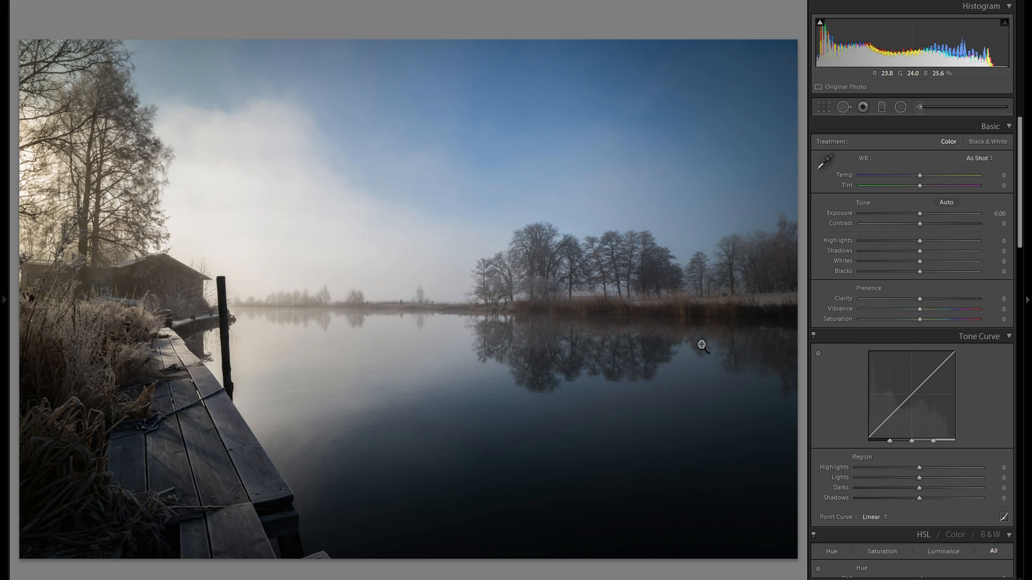
Try a tall vertical crop around the trees, hut and jetty, and restore the full-width frame
{"action": "left_click", "coordinate": [821, 108]}
{"action": "left_click_drag", "start_coordinate": [800, 138], "coordinate": [595, 177]}
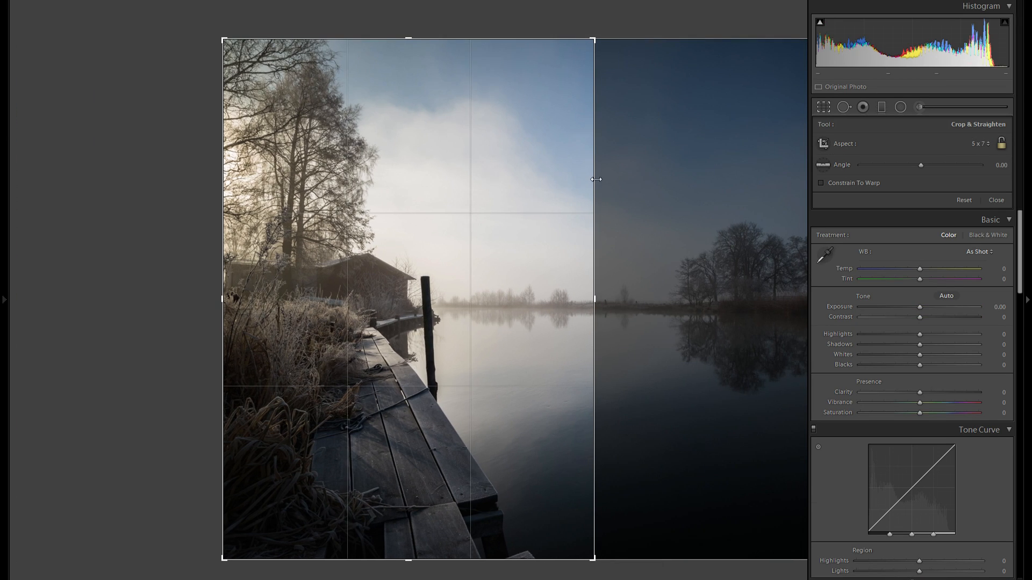
{"action": "key", "text": "Return"}
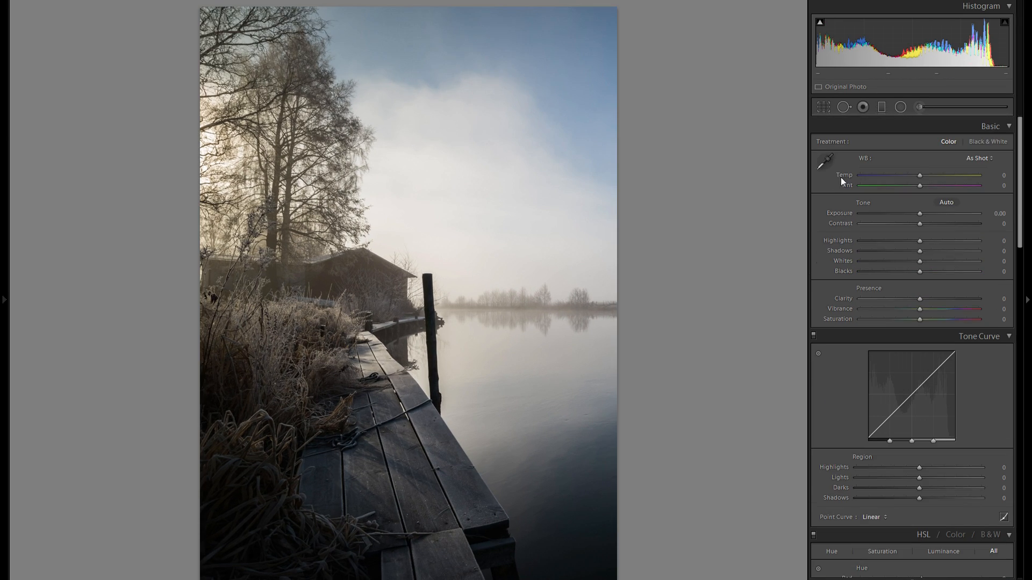
{"action": "left_click", "coordinate": [823, 107]}
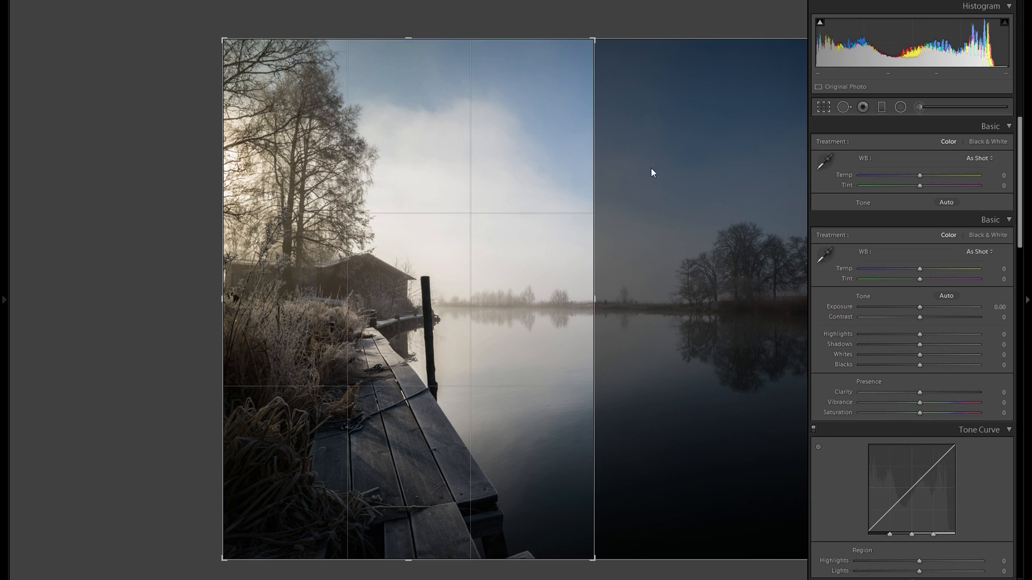
{"action": "left_click_drag", "start_coordinate": [594, 178], "coordinate": [911, 202]}
{"action": "key", "text": "Return"}
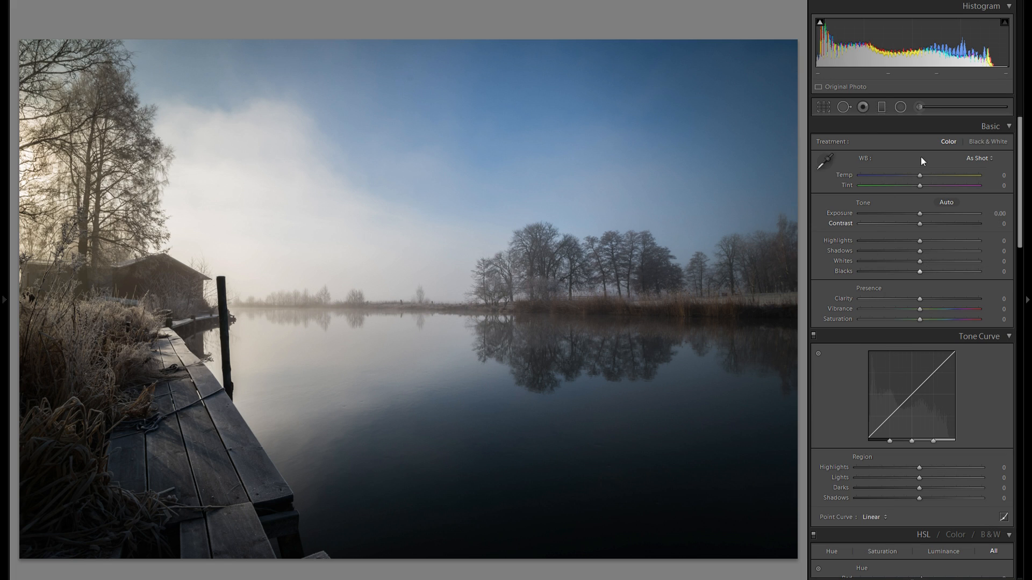
Darken the upper sky with a nearly horizontal graduated filter at exposure −0.49
{"action": "left_click", "coordinate": [882, 107]}
{"action": "left_click_drag", "start_coordinate": [583, 85], "coordinate": [496, 249]}
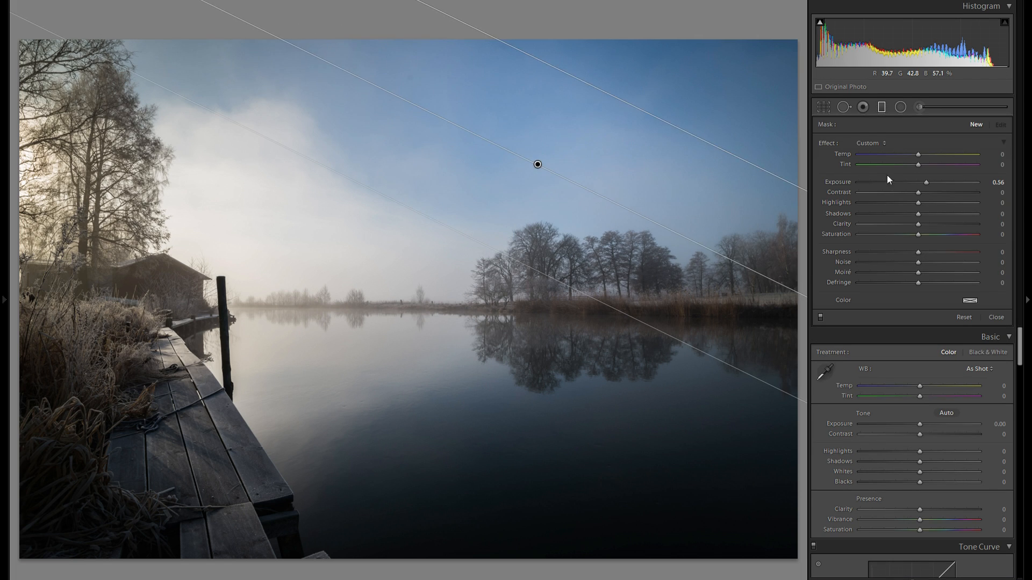
{"action": "double_click", "coordinate": [846, 182]}
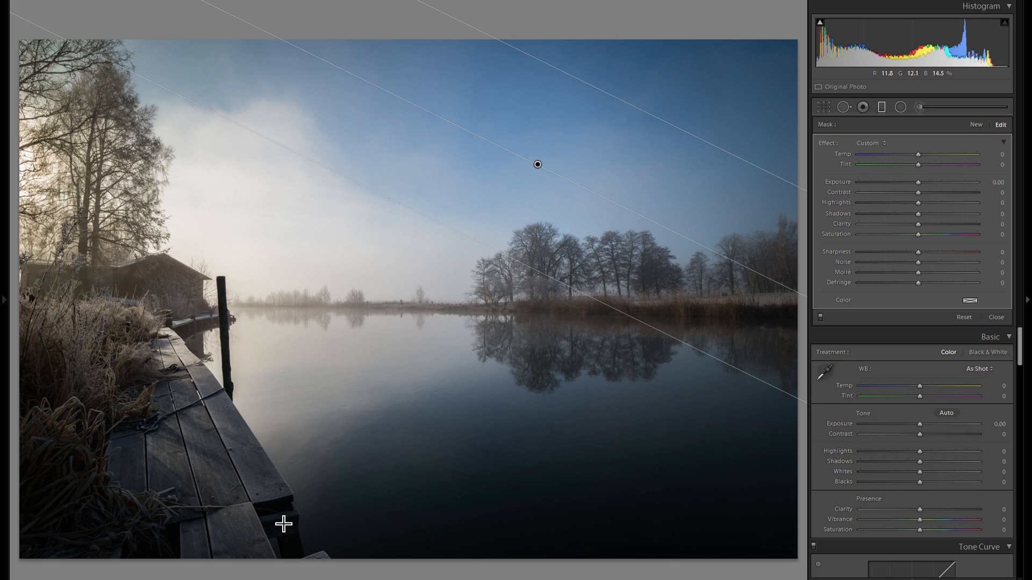
{"action": "left_click_drag", "start_coordinate": [918, 183], "coordinate": [912, 187]}
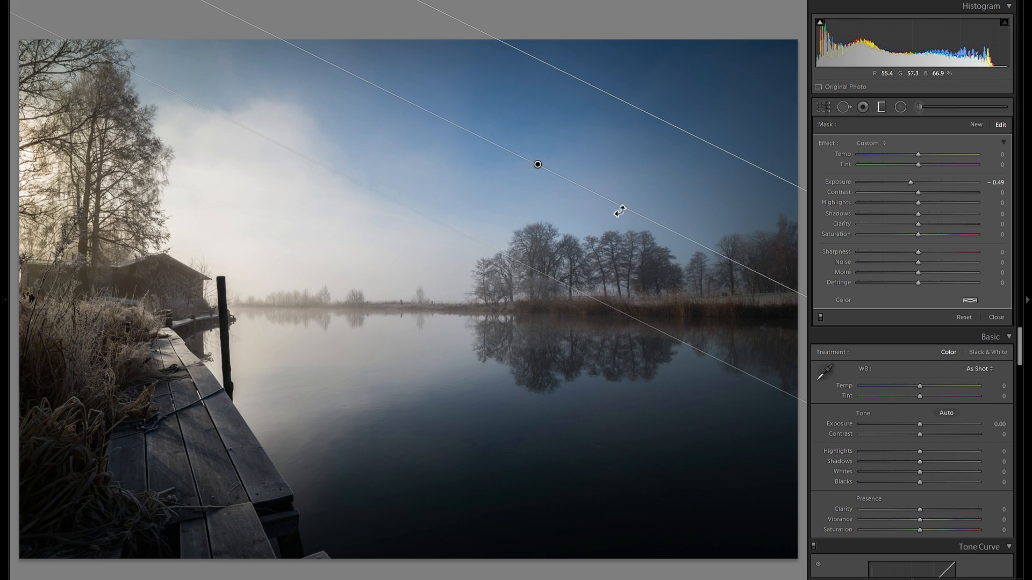
{"action": "left_click_drag", "start_coordinate": [636, 214], "coordinate": [653, 198]}
{"action": "left_click_drag", "start_coordinate": [538, 164], "coordinate": [532, 149]}
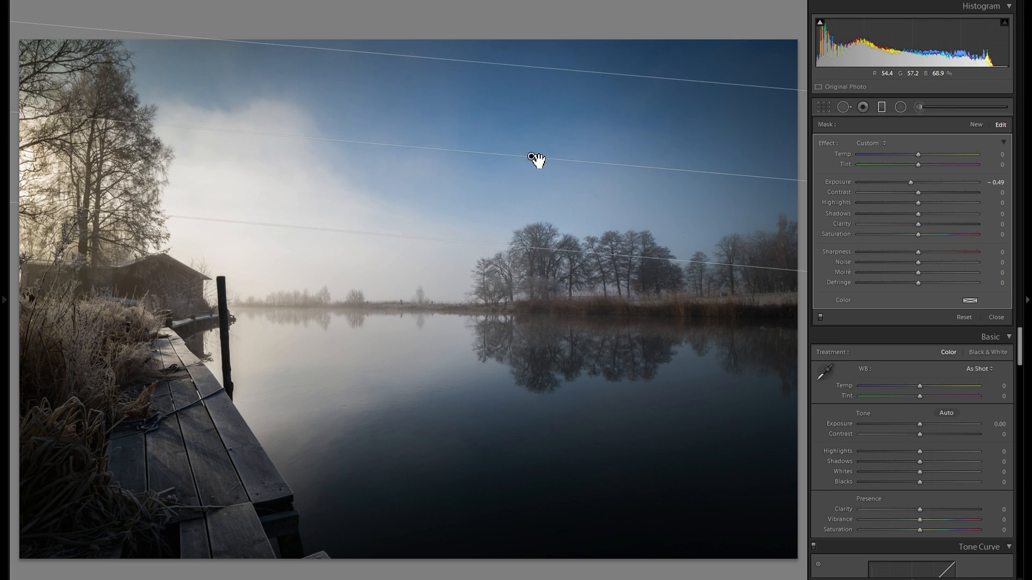
{"action": "left_click_drag", "start_coordinate": [654, 156], "coordinate": [657, 174]}
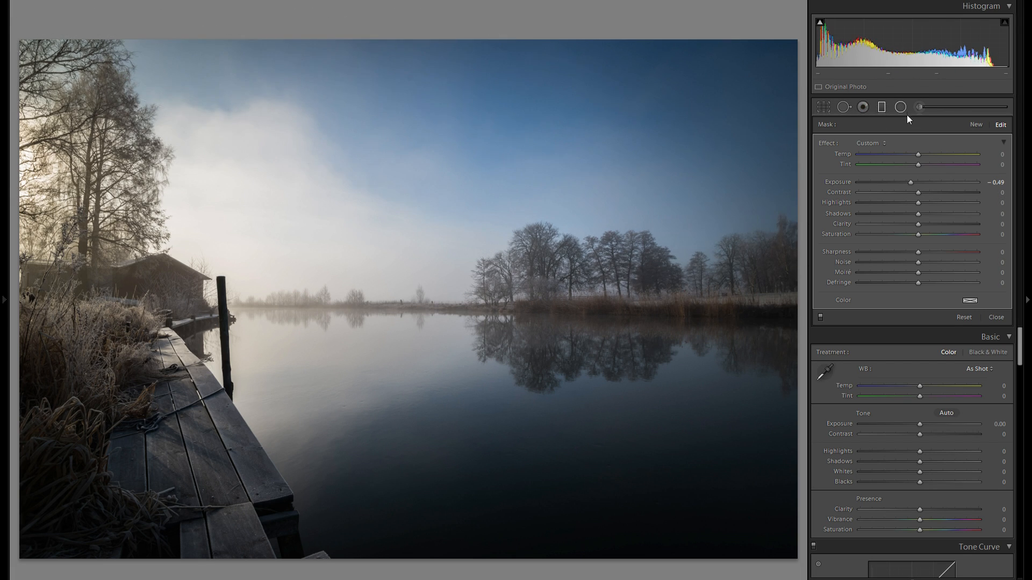
Paint over the bright fog beside the tall tree with an adjustment brush at exposure −0.67
{"action": "left_click", "coordinate": [919, 107]}
{"action": "left_click", "coordinate": [911, 182]}
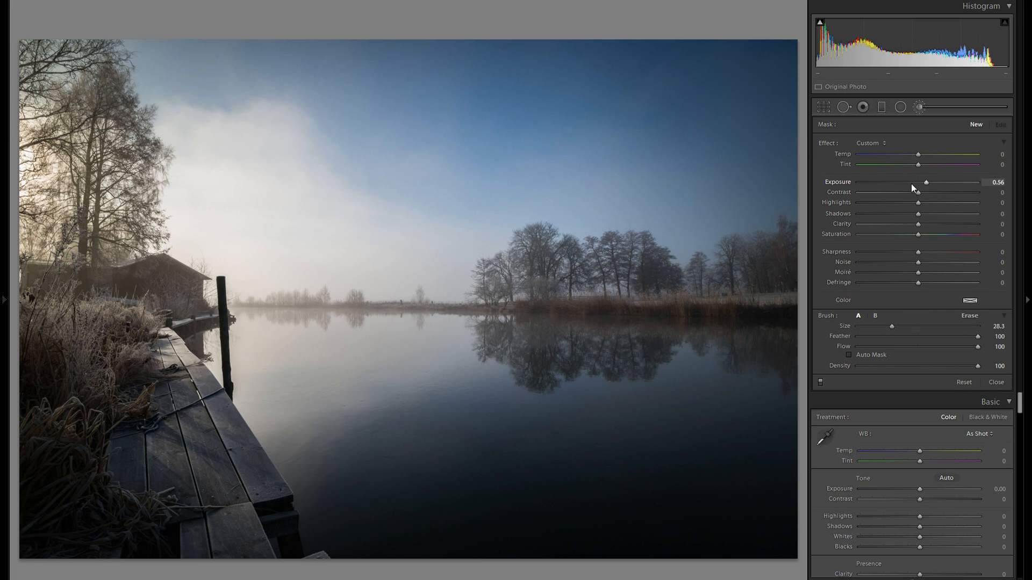
{"action": "left_click_drag", "start_coordinate": [224, 206], "coordinate": [309, 245]}
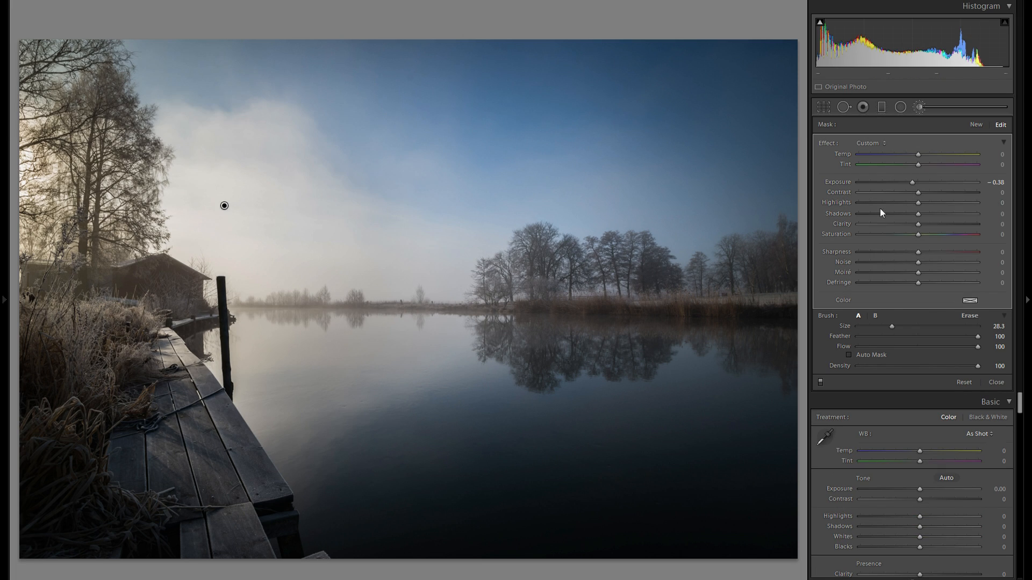
{"action": "left_click_drag", "start_coordinate": [910, 182], "coordinate": [905, 183]}
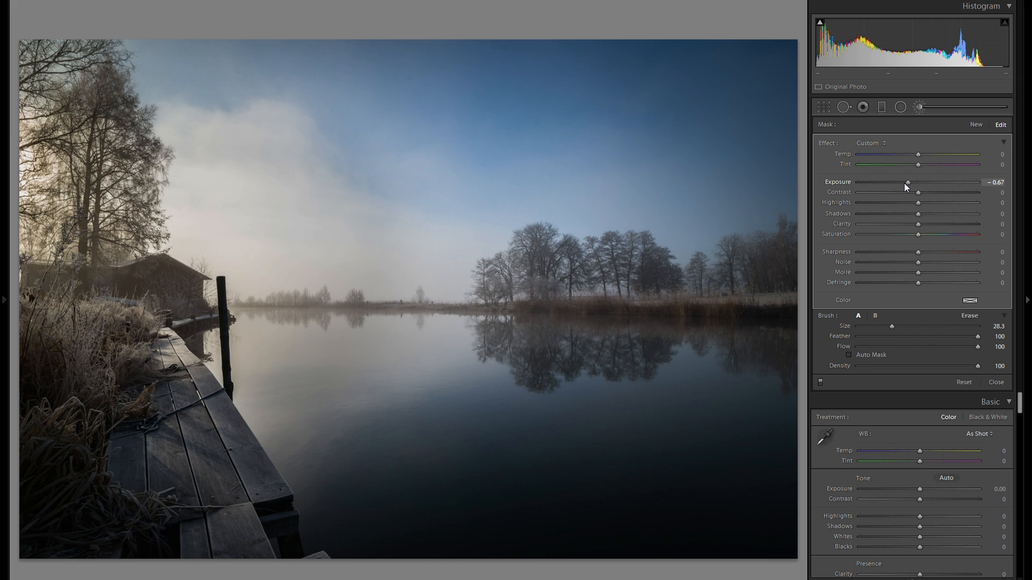
{"action": "left_click", "coordinate": [917, 109]}
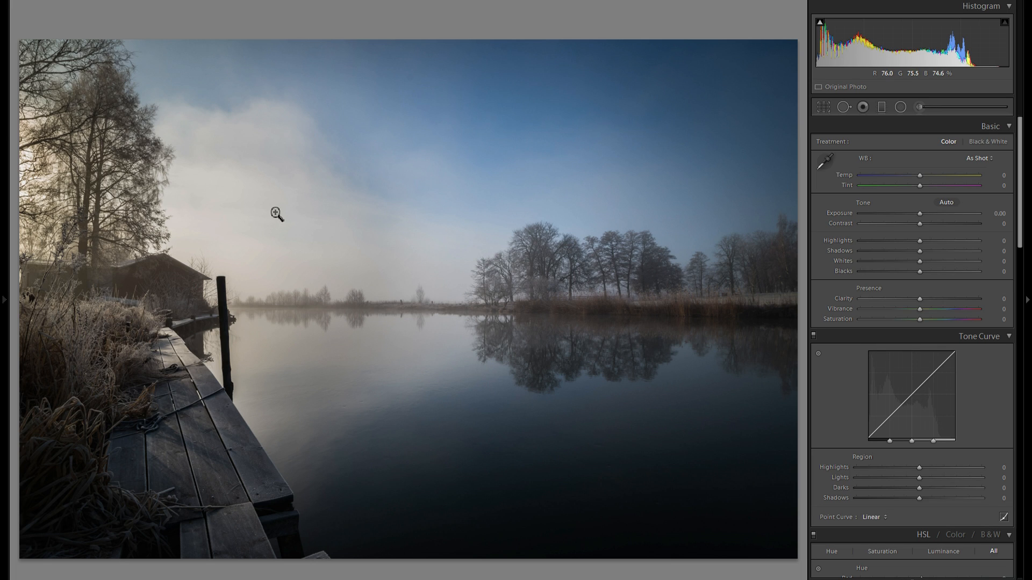
Try raising the whites to +61 and reset them
{"action": "left_click", "coordinate": [901, 109]}
{"action": "left_click", "coordinate": [901, 108]}
{"action": "left_click", "coordinate": [947, 263]}
{"action": "left_click_drag", "start_coordinate": [947, 263], "coordinate": [955, 262]}
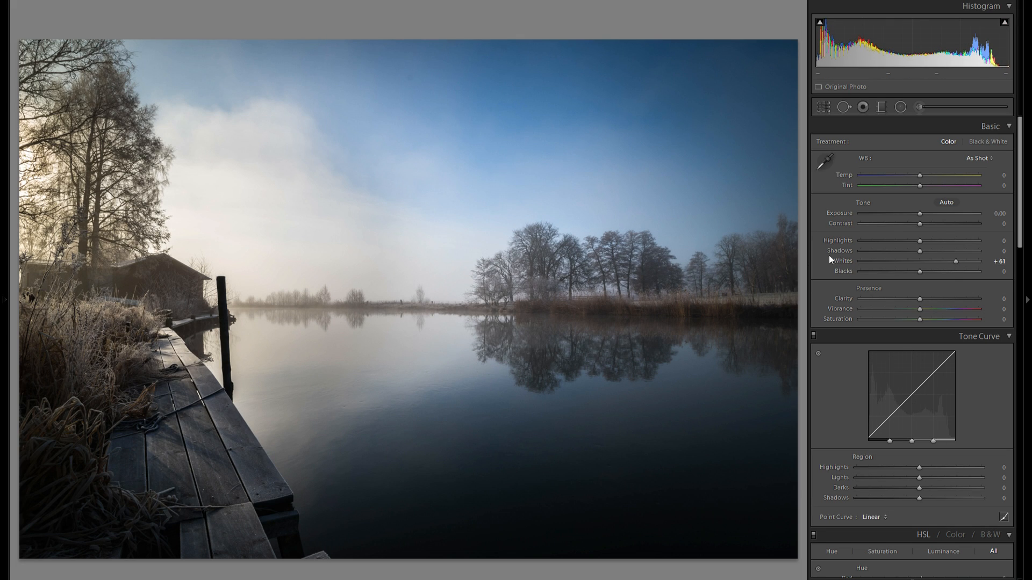
{"action": "double_click", "coordinate": [843, 261]}
Add a wide, flat radial filter at exposure 0.49 along the far waterline and place a duplicate over the middle of the water
{"action": "left_click", "coordinate": [901, 107]}
{"action": "left_click_drag", "start_coordinate": [527, 321], "coordinate": [779, 354]}
{"action": "left_click_drag", "start_coordinate": [954, 186], "coordinate": [924, 184]}
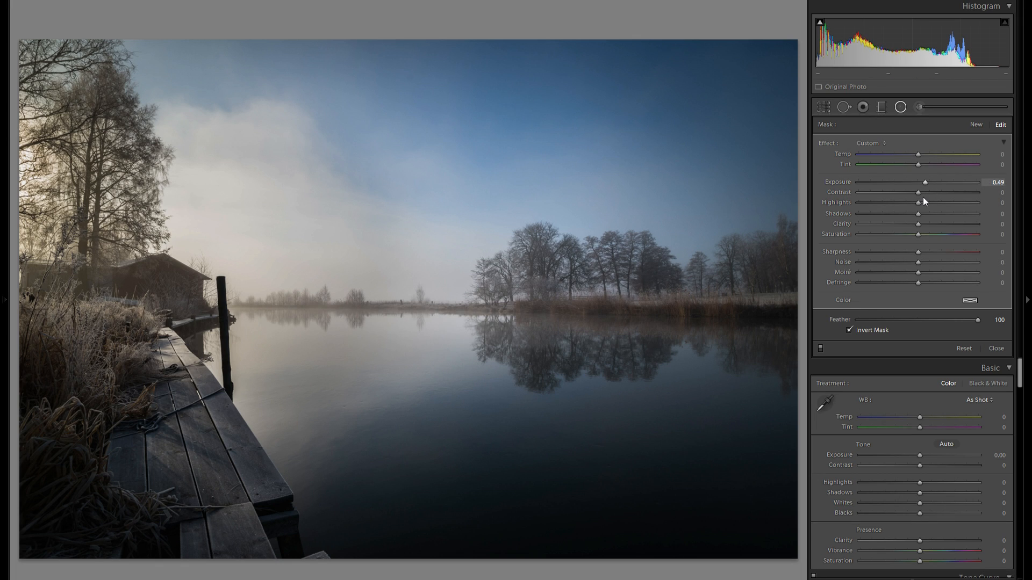
{"action": "left_click_drag", "start_coordinate": [618, 325], "coordinate": [642, 322]}
{"action": "right_click", "coordinate": [639, 318]}
{"action": "left_click", "coordinate": [666, 325]}
{"action": "left_click_drag", "start_coordinate": [608, 353], "coordinate": [537, 403]}
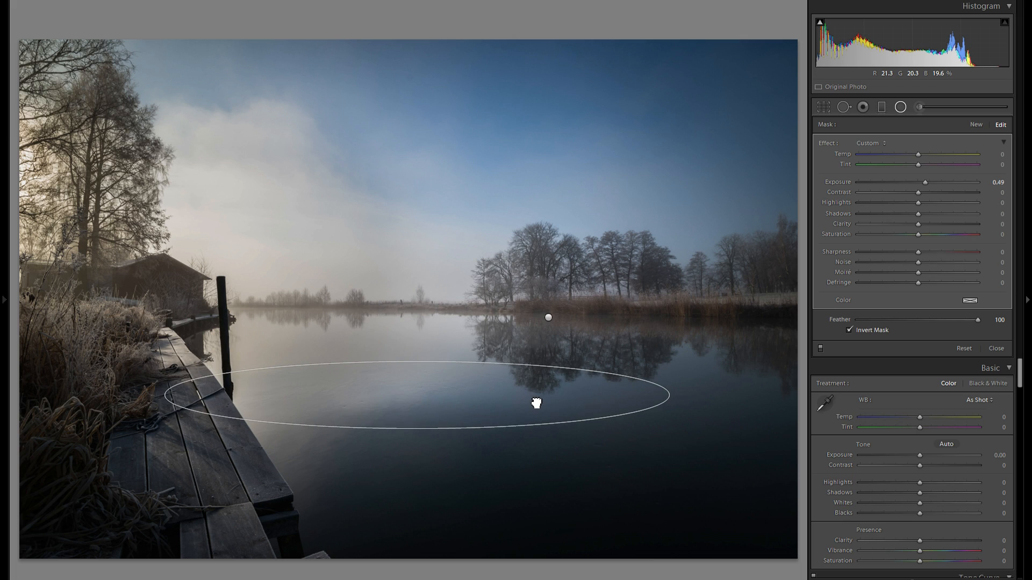
Brighten the jetty planks with a round radial filter at exposure 0.49 and place a duplicate over the reeds by the hut
{"action": "left_click_drag", "start_coordinate": [371, 403], "coordinate": [176, 306]}
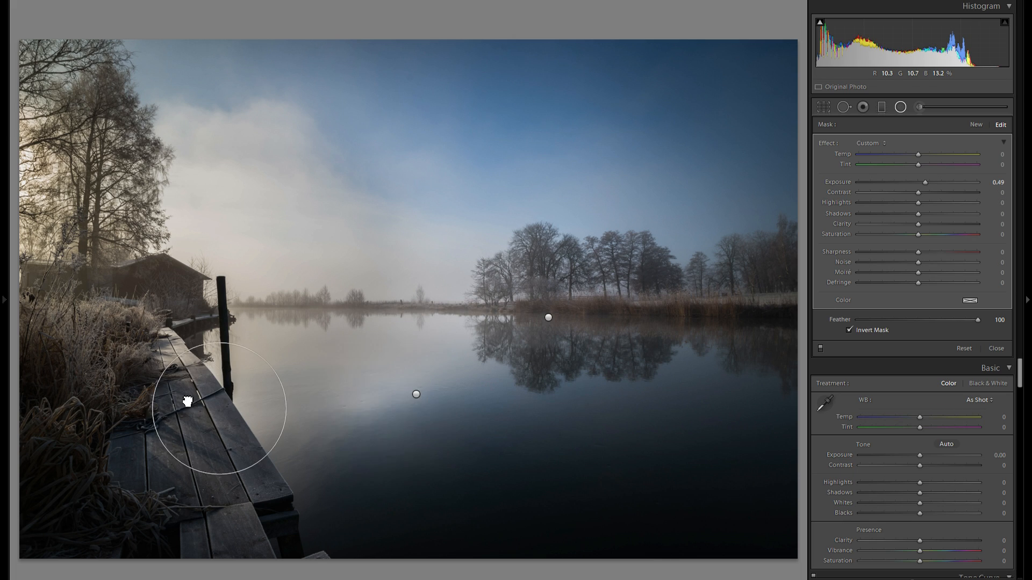
{"action": "right_click", "coordinate": [185, 398]}
{"action": "left_click", "coordinate": [212, 403]}
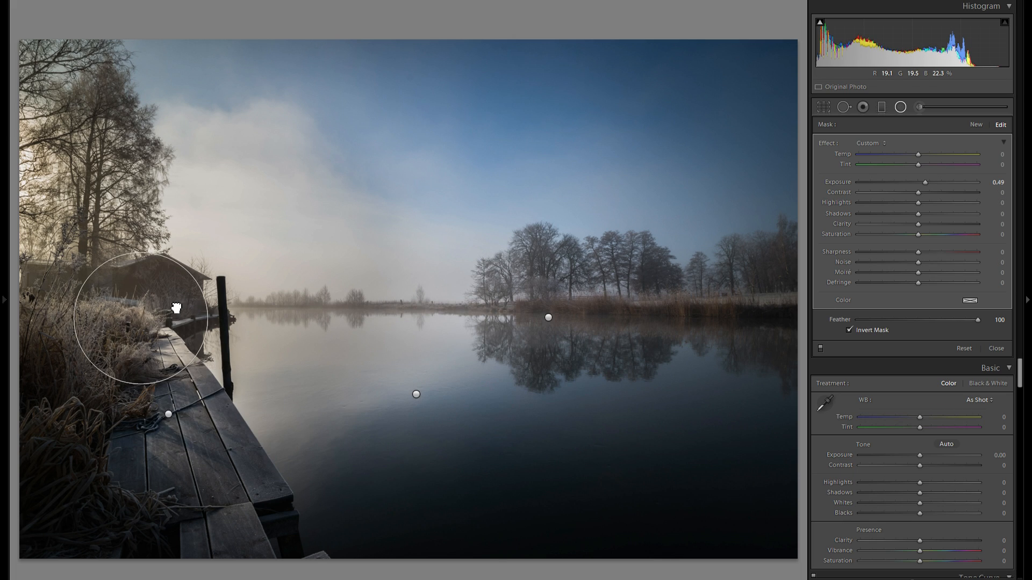
{"action": "left_click", "coordinate": [901, 112]}
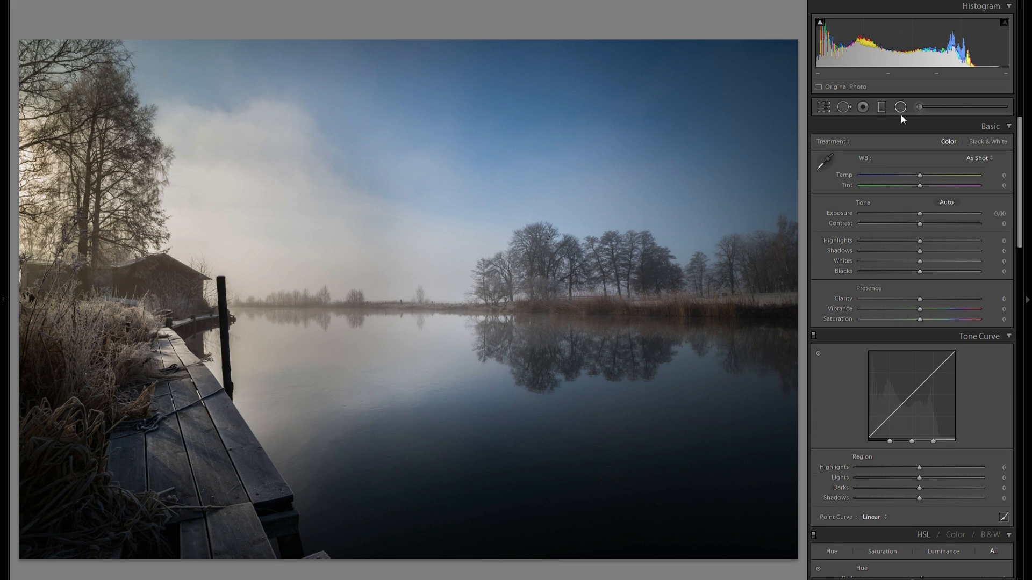
Set the vibrance to +26 and compare the river photo before and after side by side
{"action": "key", "text": "y"}
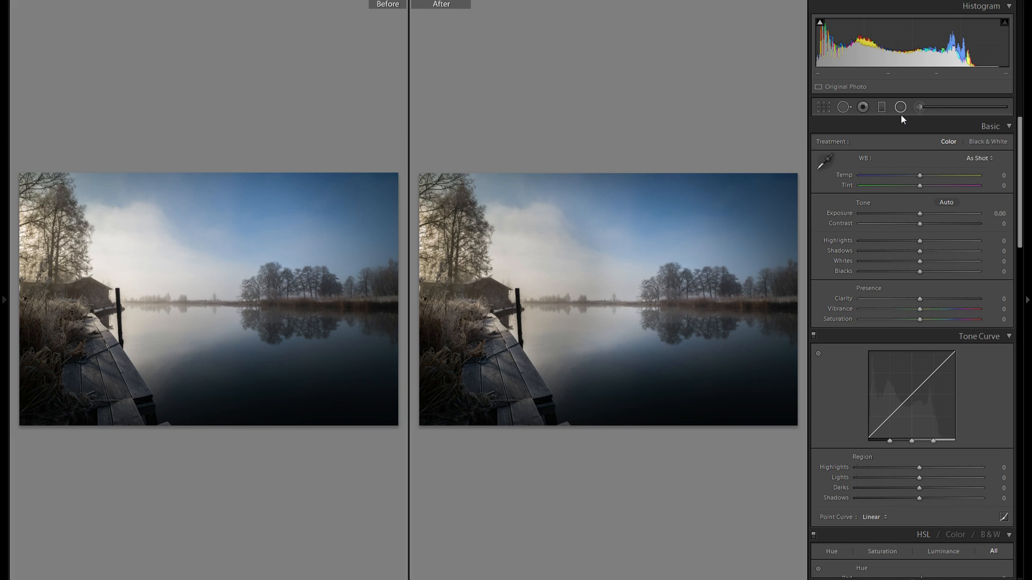
{"action": "key", "text": "y"}
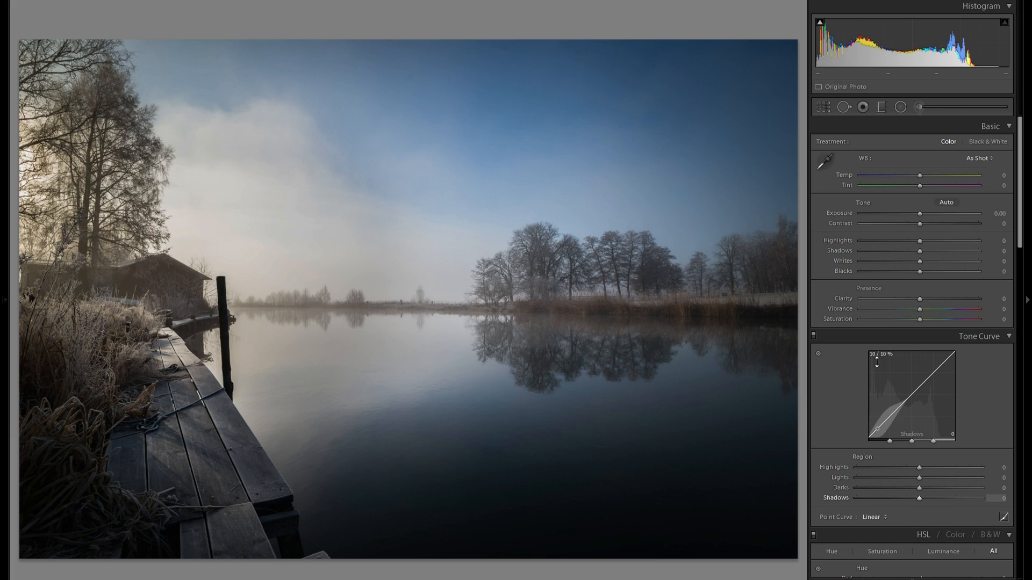
{"action": "left_click_drag", "start_coordinate": [940, 310], "coordinate": [934, 311]}
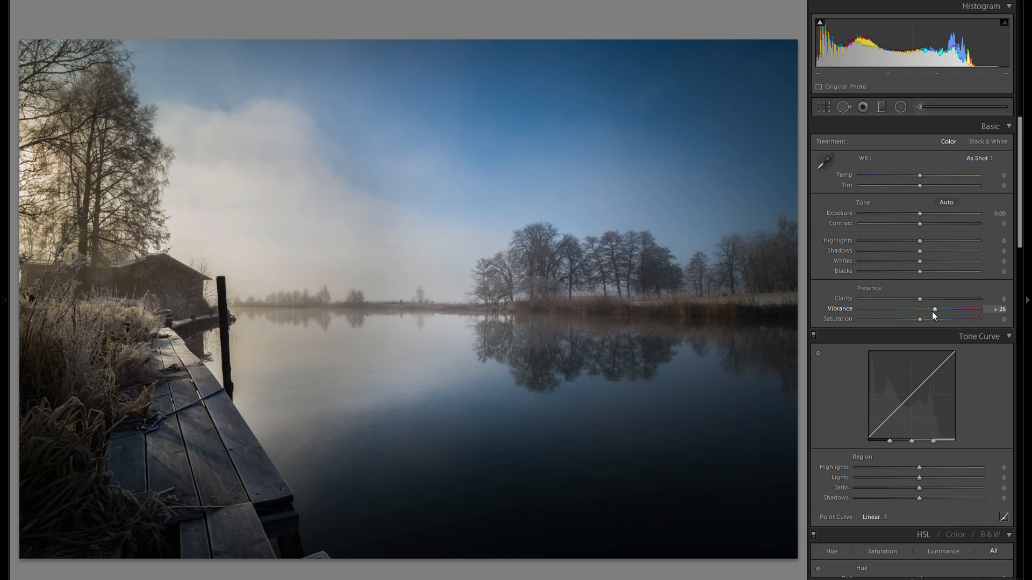
{"action": "key", "text": "y"}
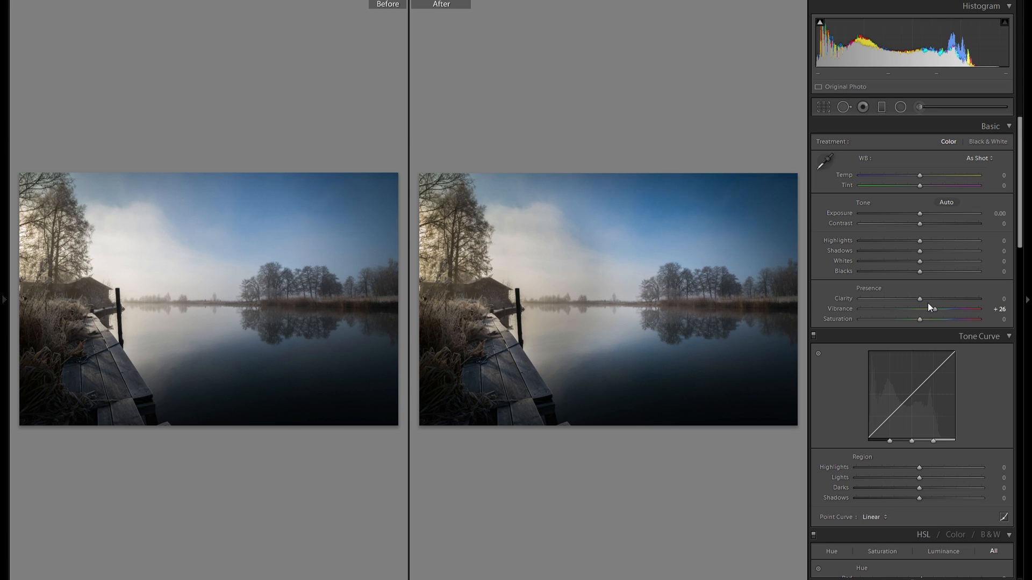
{"action": "key", "text": "y"}
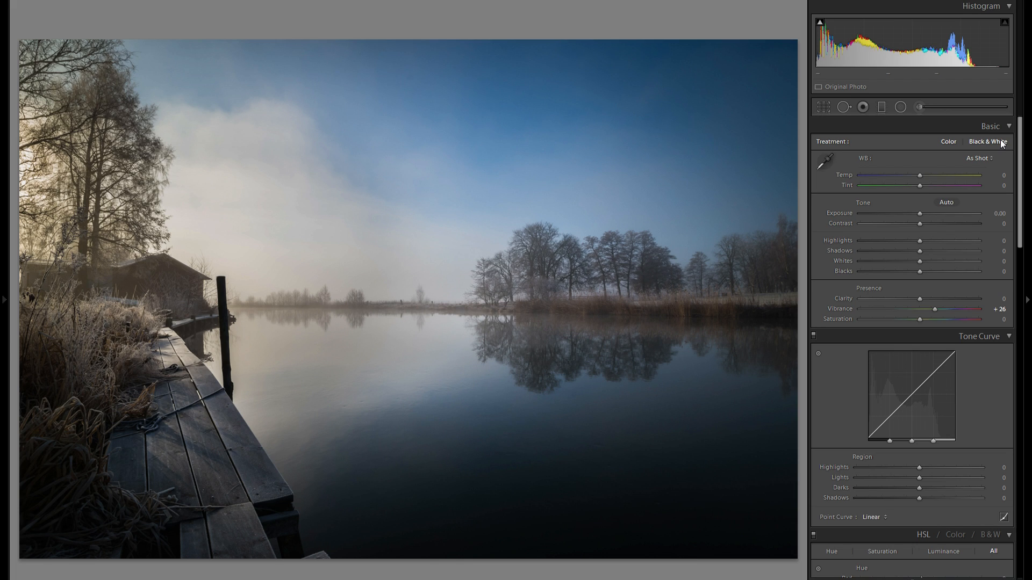
Convert the river photo to black and white, comparing it with the color version
{"action": "left_click", "coordinate": [1001, 142]}
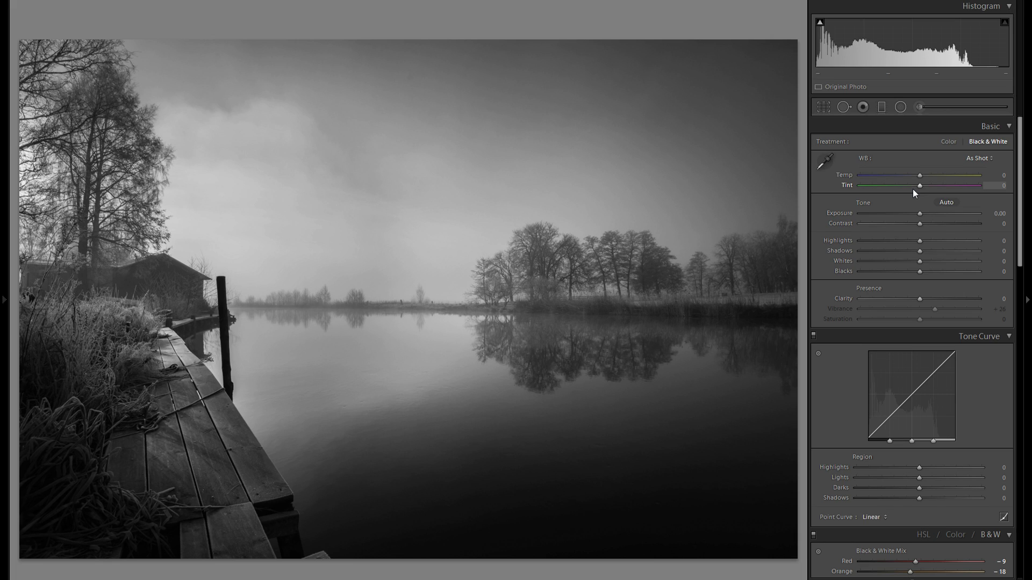
{"action": "left_click", "coordinate": [950, 142]}
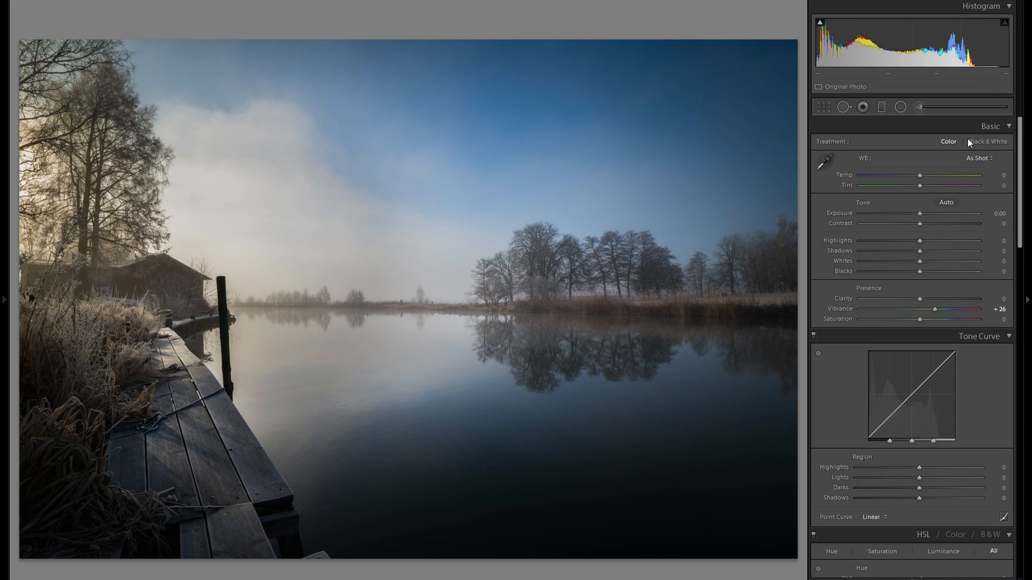
{"action": "left_click", "coordinate": [986, 141]}
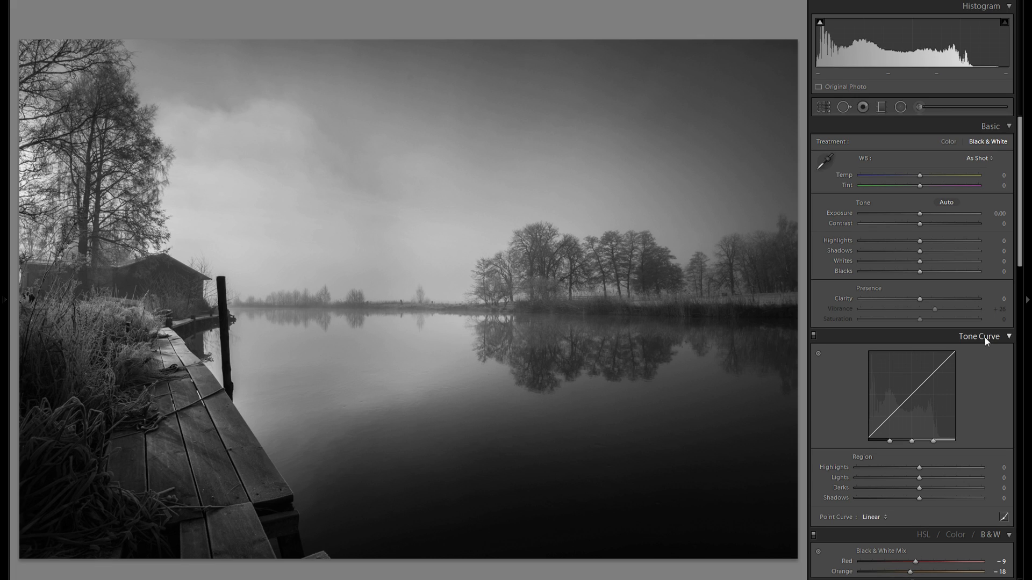
Set the clarity to −57, the exposure to −0.84 and the contrast to −30
{"action": "mouse_move", "coordinate": [898, 299]}
{"action": "left_mouse_down"}
{"action": "mouse_move", "coordinate": [859, 304]}
{"action": "mouse_move", "coordinate": [879, 305]}
{"action": "left_mouse_up"}
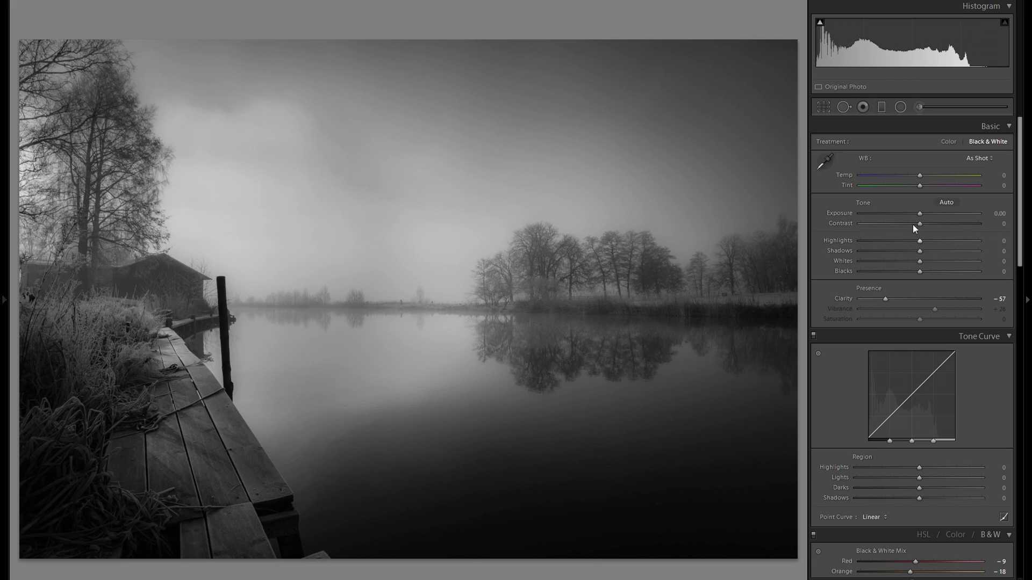
{"action": "left_click_drag", "start_coordinate": [920, 213], "coordinate": [910, 214]}
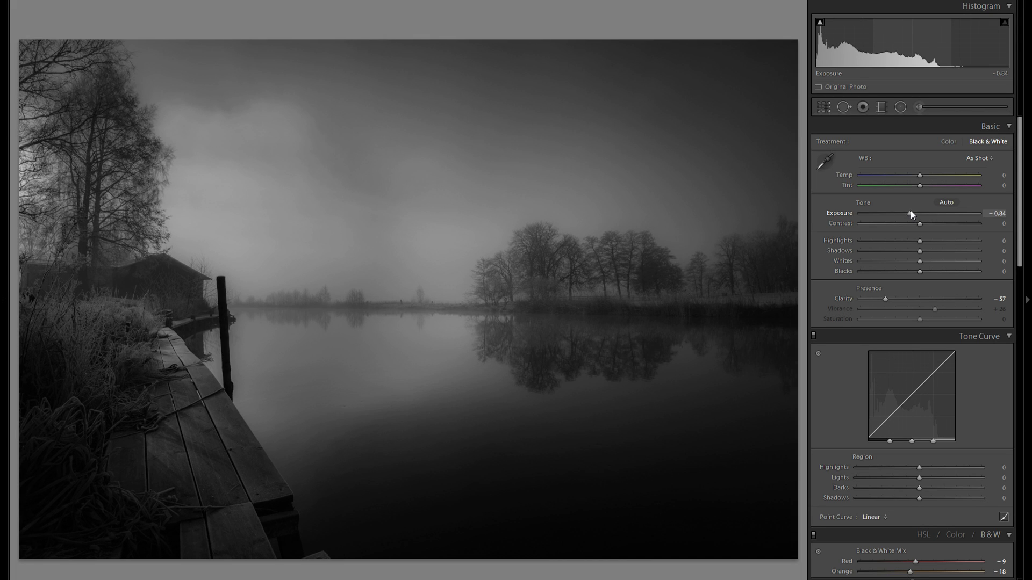
{"action": "mouse_move", "coordinate": [920, 223]}
{"action": "left_mouse_down"}
{"action": "mouse_move", "coordinate": [886, 225]}
{"action": "mouse_move", "coordinate": [902, 225]}
{"action": "left_mouse_up"}
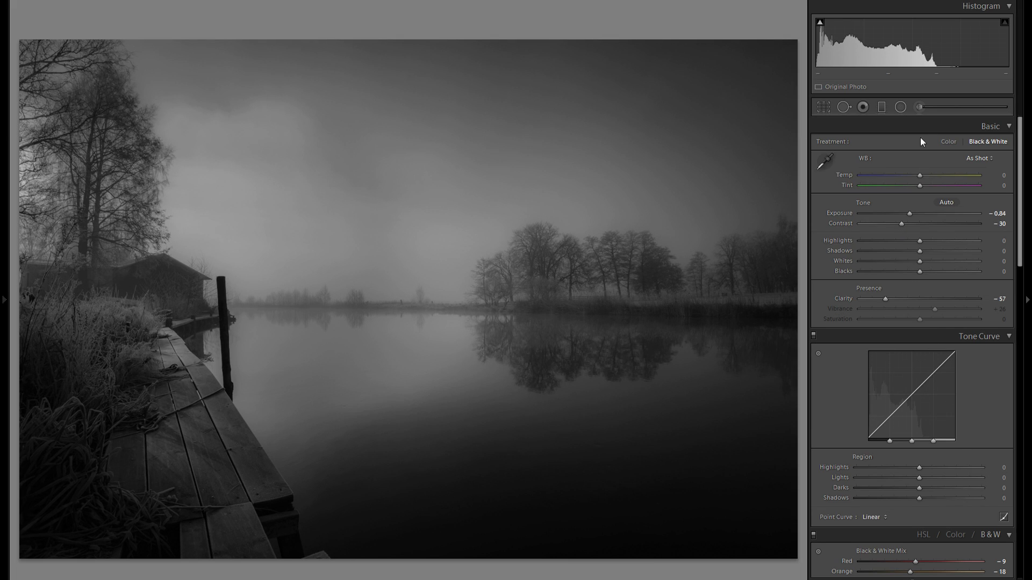
Brighten the misty sky beside the tall tree with the adjustment brush at exposure 0.89
{"action": "left_click", "coordinate": [920, 107]}
{"action": "left_click_drag", "start_coordinate": [918, 183], "coordinate": [929, 185]}
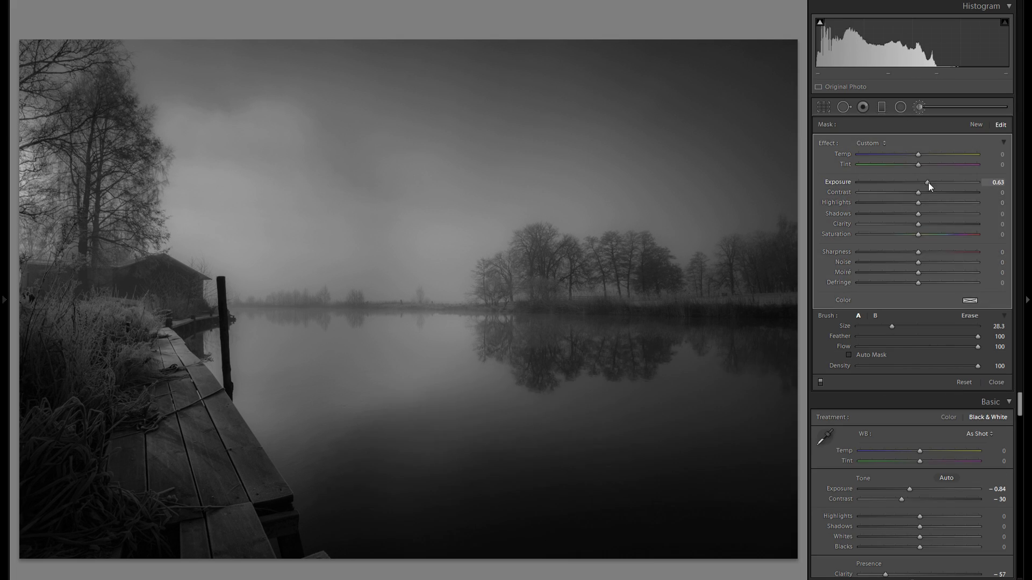
{"action": "left_click_drag", "start_coordinate": [927, 183], "coordinate": [930, 183]}
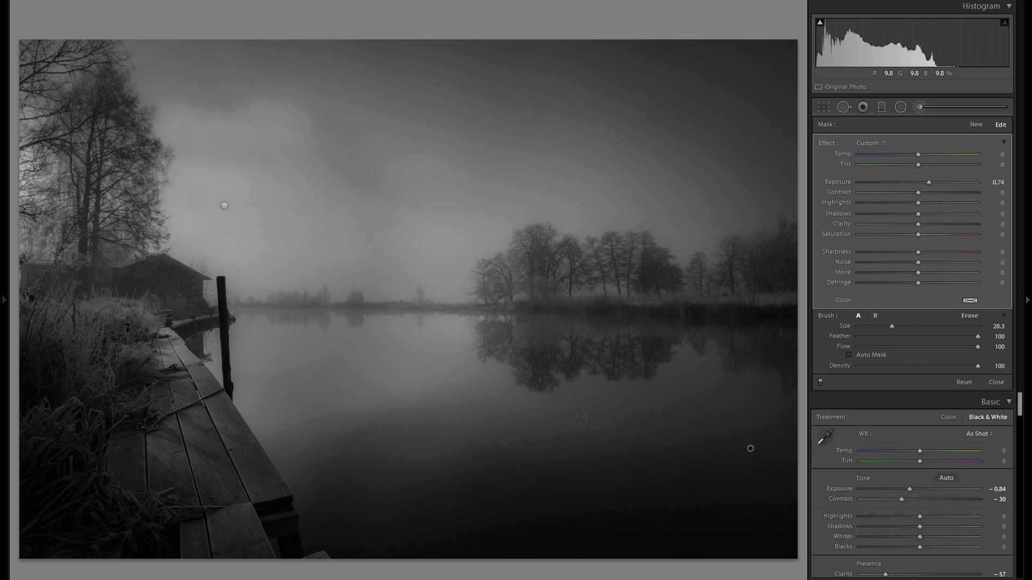
{"action": "left_click_drag", "start_coordinate": [928, 183], "coordinate": [932, 183]}
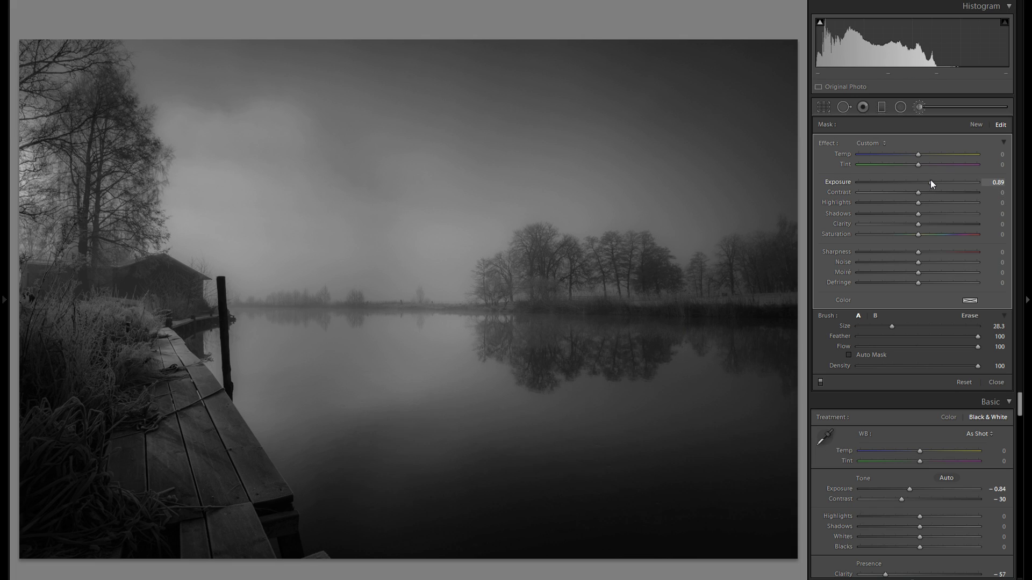
Add a radial filter over the jetty planks, adjusting its exposure, position and size
{"action": "left_click", "coordinate": [900, 108]}
{"action": "left_click_drag", "start_coordinate": [225, 406], "coordinate": [271, 494]}
{"action": "left_click_drag", "start_coordinate": [924, 182], "coordinate": [928, 183]}
{"action": "left_click_drag", "start_coordinate": [245, 338], "coordinate": [214, 330]}
{"action": "left_click_drag", "start_coordinate": [213, 374], "coordinate": [491, 342]}
Duplicate the radial filter, try a darker copy over the trees on the far shore, and delete that adjustment
{"action": "right_click", "coordinate": [224, 414]}
{"action": "left_click", "coordinate": [231, 422]}
{"action": "left_click_drag", "start_coordinate": [362, 360], "coordinate": [615, 240]}
{"action": "left_click_drag", "start_coordinate": [577, 202], "coordinate": [613, 195]}
{"action": "left_click_drag", "start_coordinate": [923, 184], "coordinate": [882, 191]}
{"action": "left_click", "coordinate": [143, 316]}
{"action": "left_click", "coordinate": [902, 107]}
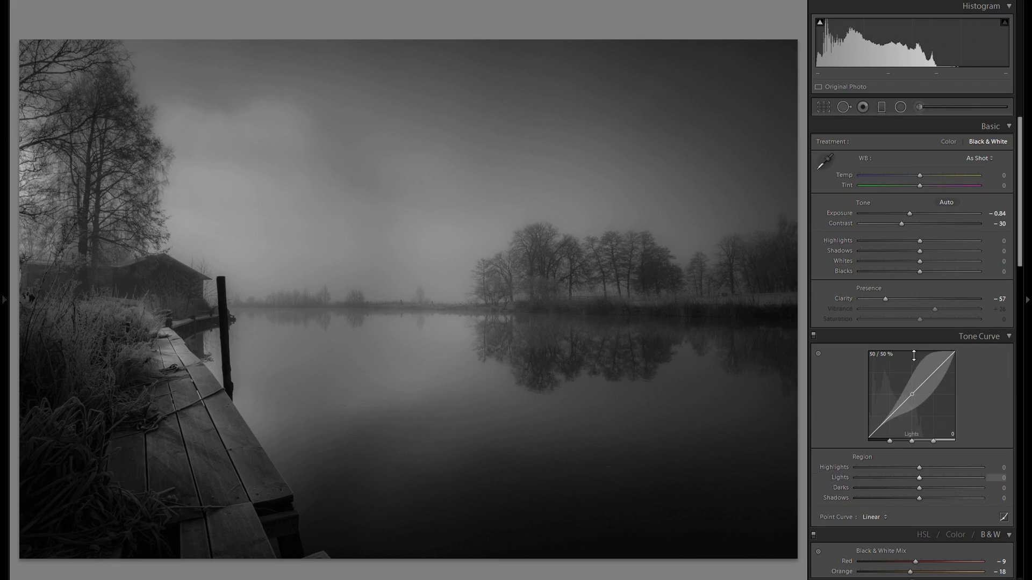
Set the whites to +28 and darken the tree branches along the photo's left edge with a brush at exposure −0.85
{"action": "left_click", "coordinate": [936, 265]}
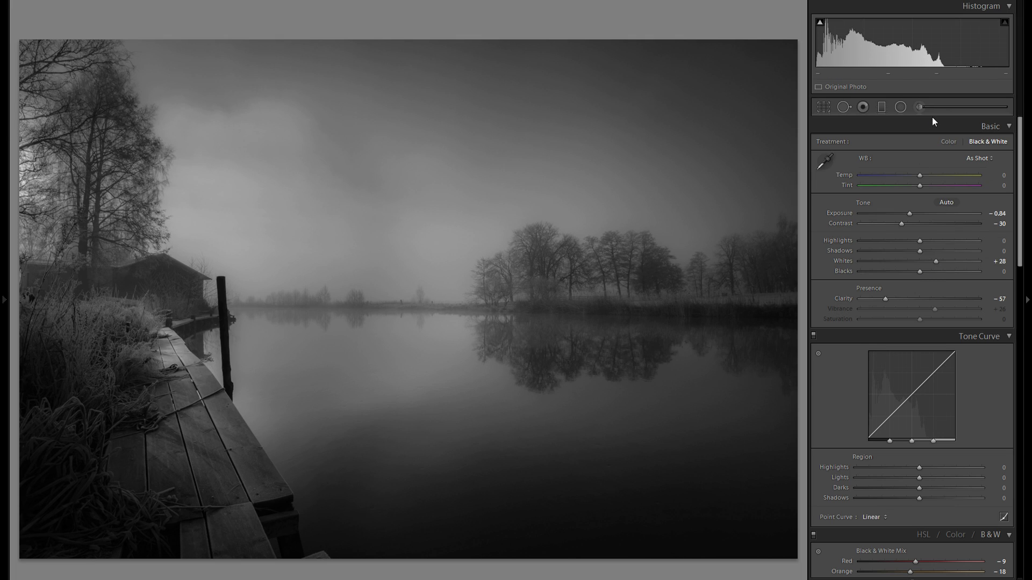
{"action": "left_click", "coordinate": [918, 110]}
{"action": "left_click", "coordinate": [906, 182]}
{"action": "left_click_drag", "start_coordinate": [31, 66], "coordinate": [27, 185]}
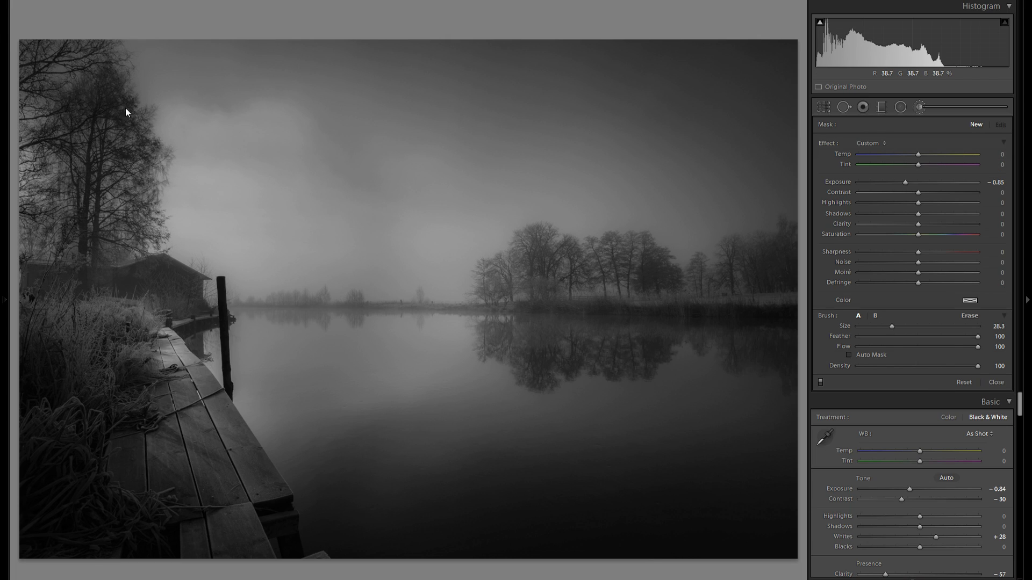
{"action": "left_click", "coordinate": [921, 106]}
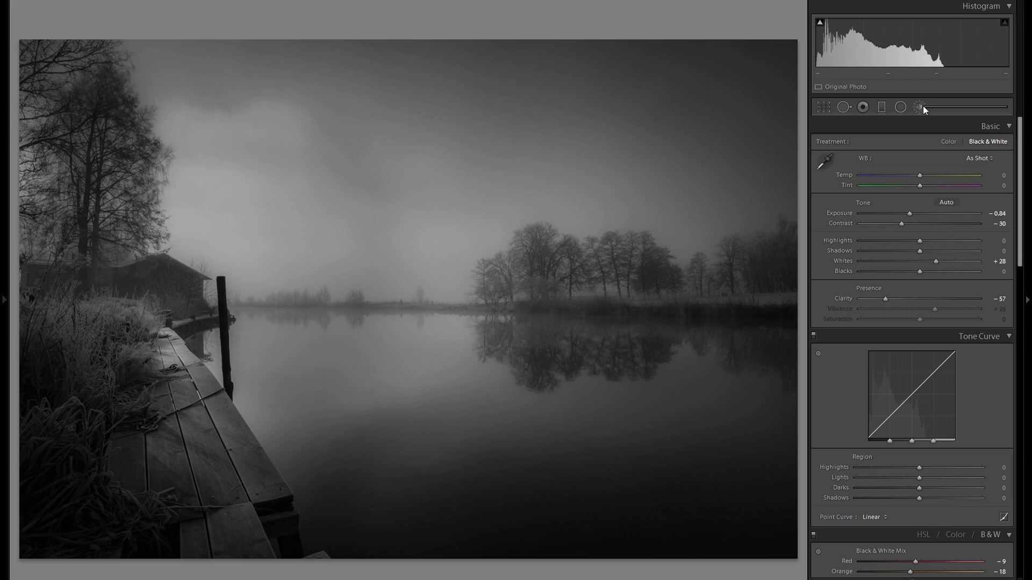
Compare the river photo before and after side by side, and set the clarity to −72
{"action": "key", "text": "y"}
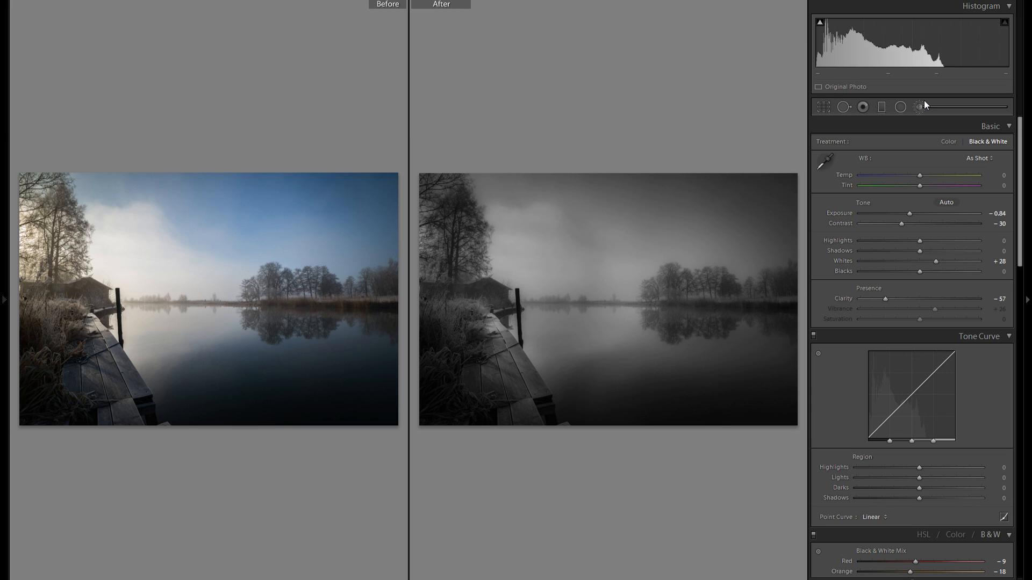
{"action": "key", "text": "y"}
{"action": "left_click_drag", "start_coordinate": [885, 300], "coordinate": [912, 301]}
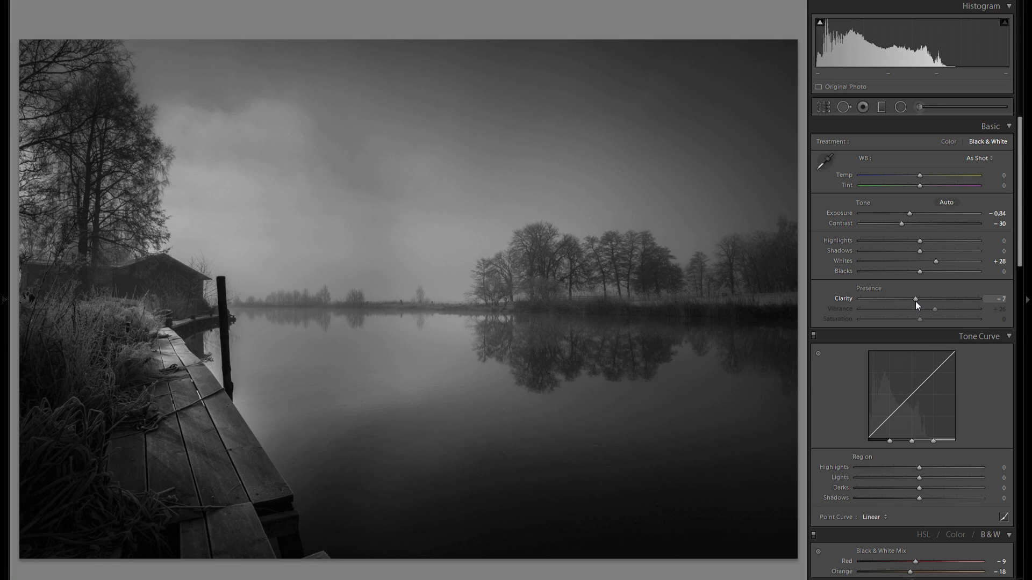
{"action": "left_click", "coordinate": [877, 300]}
Return to the color version by restoring the history state where vibrance was set to +26
{"action": "mouse_move", "coordinate": [6, 338]}
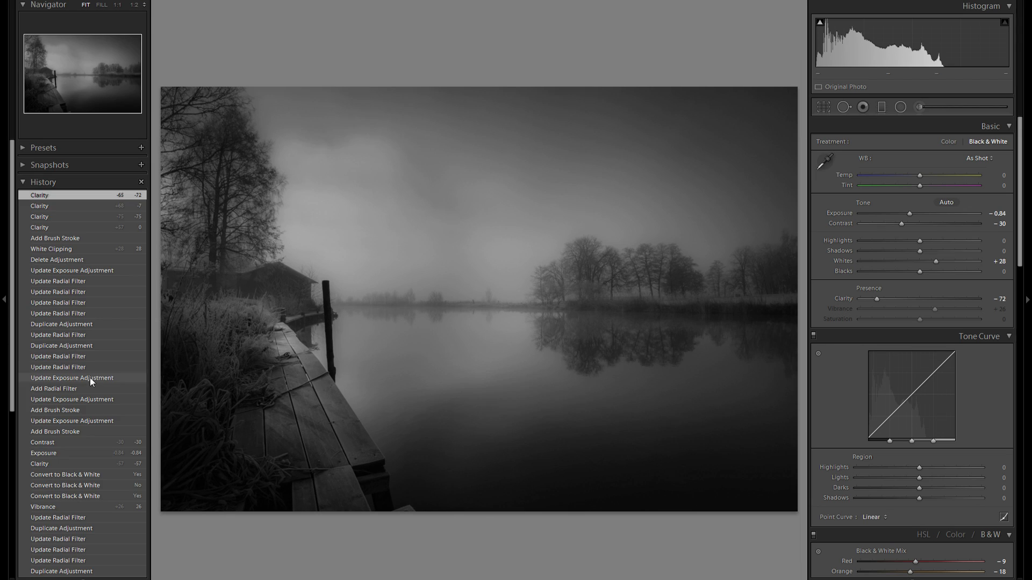
{"action": "scroll", "coordinate": [91, 377], "scroll_direction": "down", "scroll_amount": 5}
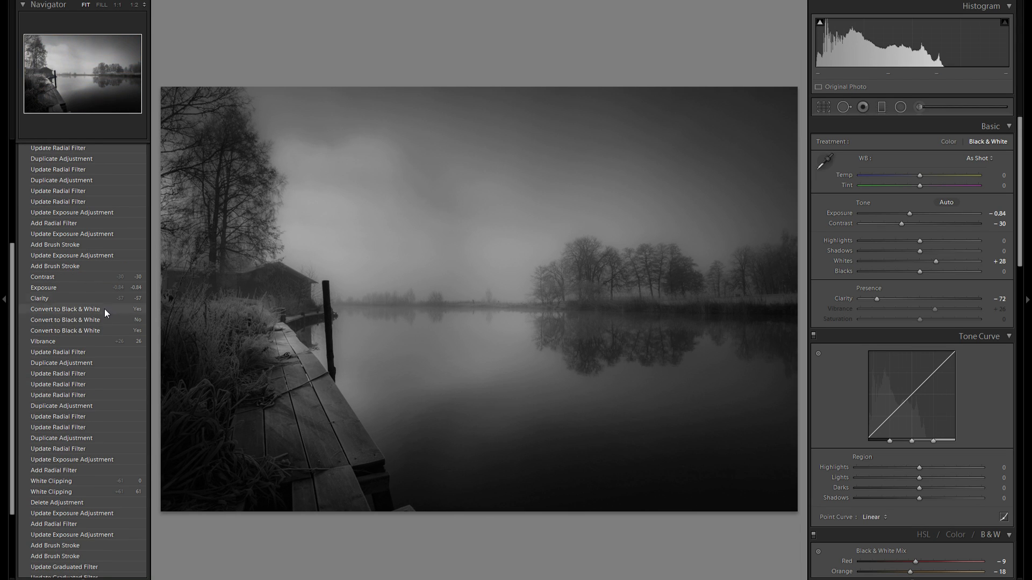
{"action": "left_click", "coordinate": [101, 340]}
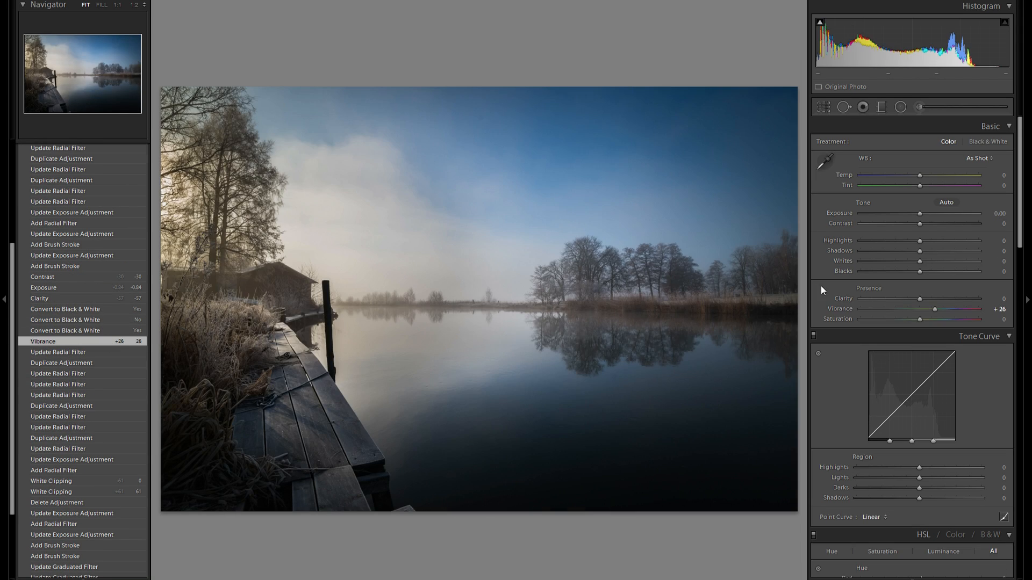
Try clarity values of −54 and −34 on the color version, and undo both changes
{"action": "left_click_drag", "start_coordinate": [891, 298], "coordinate": [888, 300]}
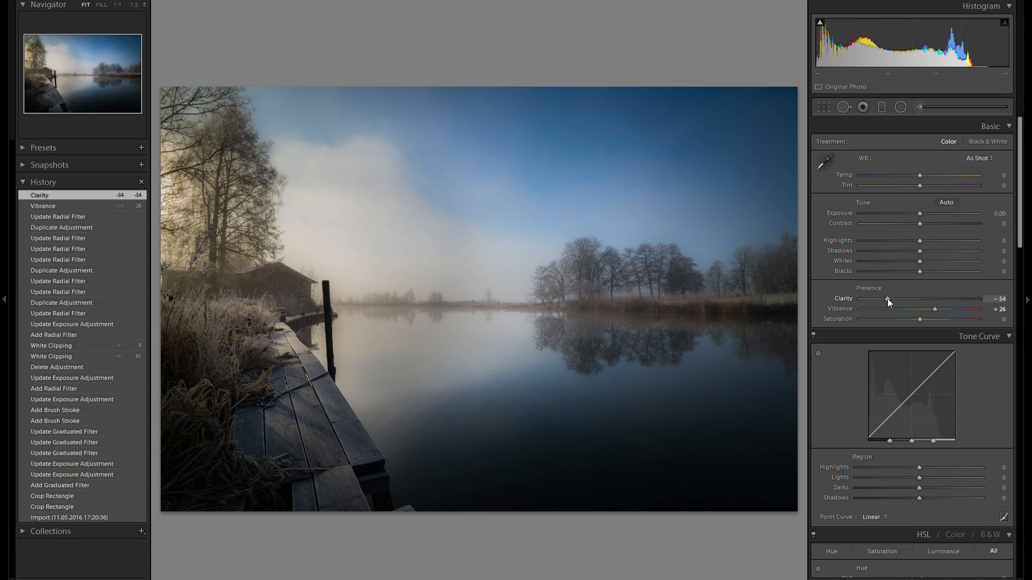
{"action": "left_click_drag", "start_coordinate": [889, 300], "coordinate": [901, 299]}
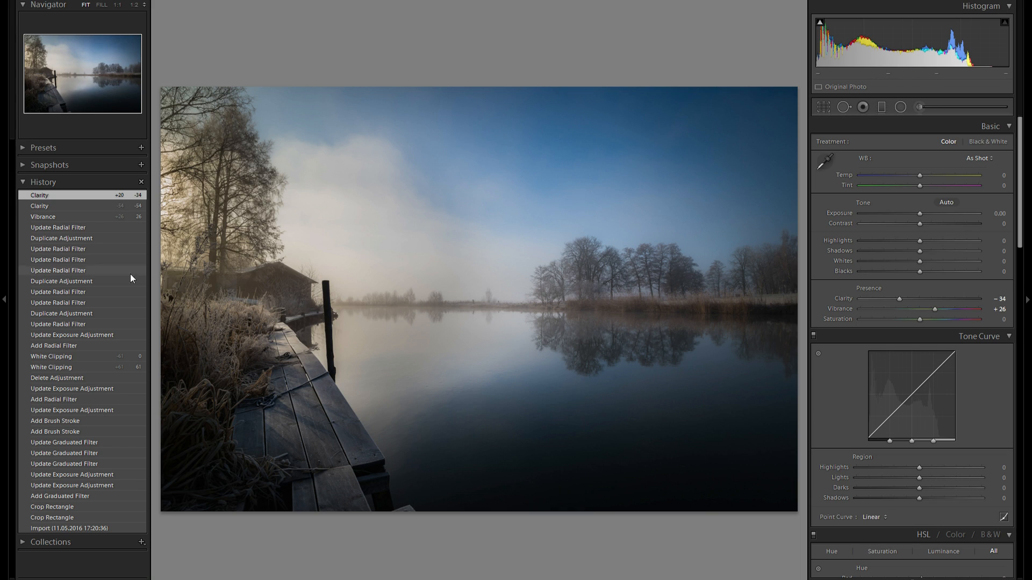
{"action": "key", "text": "ctrl+z"}
{"action": "key", "text": "ctrl+z"}
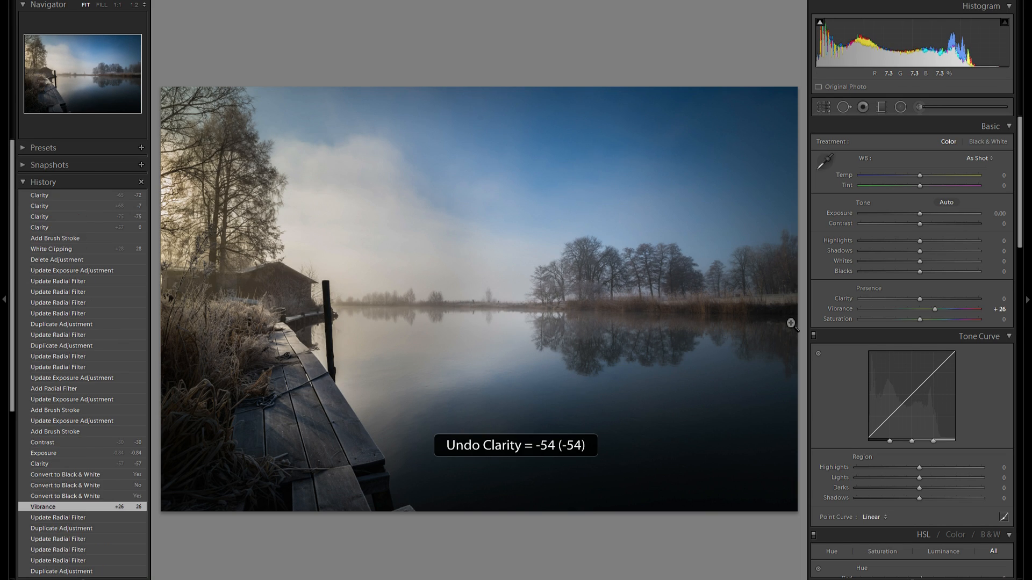